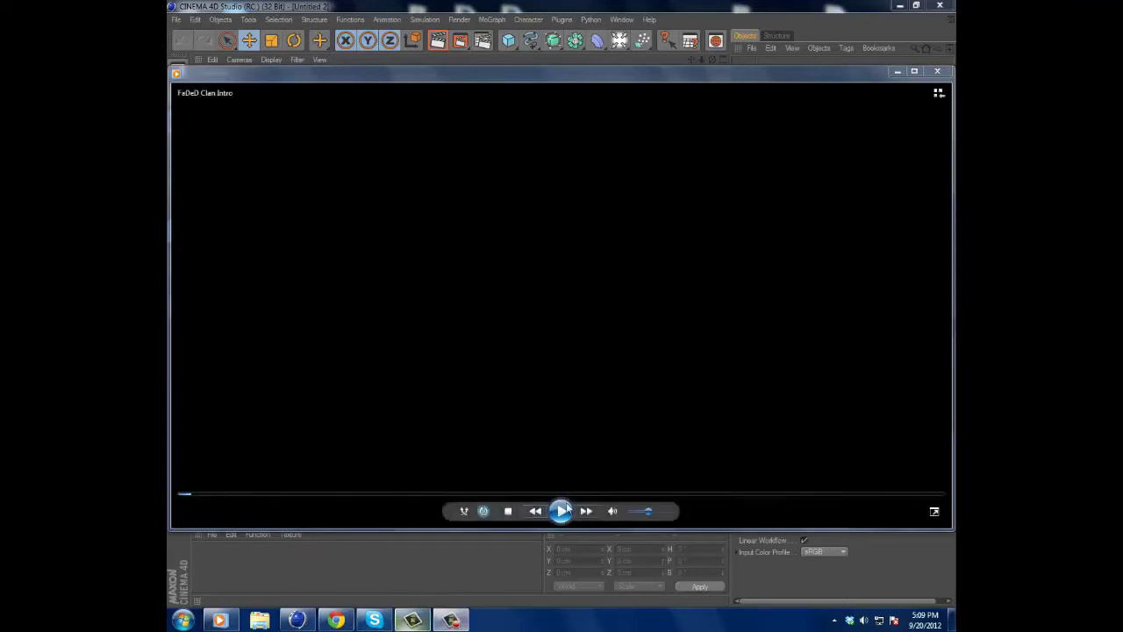
- Play the FaDeD Clan Intro video, and in Chrome examine the Thrausi plugin page for its description and download versions
{"action": "left_click", "coordinate": [562, 510]}
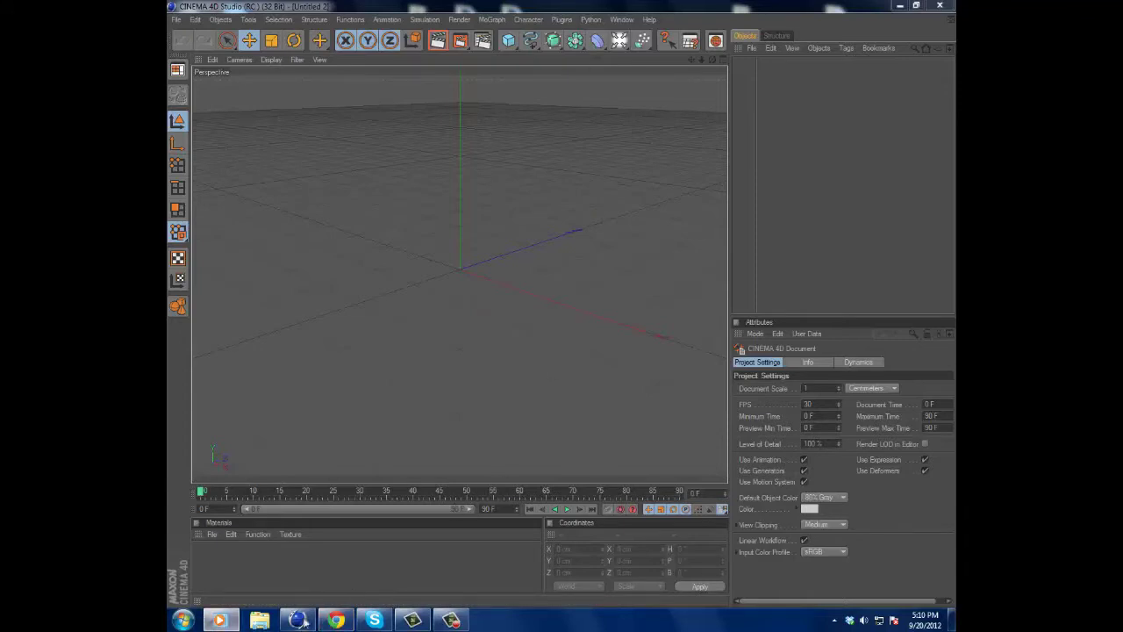
{"action": "left_click", "coordinate": [334, 621]}
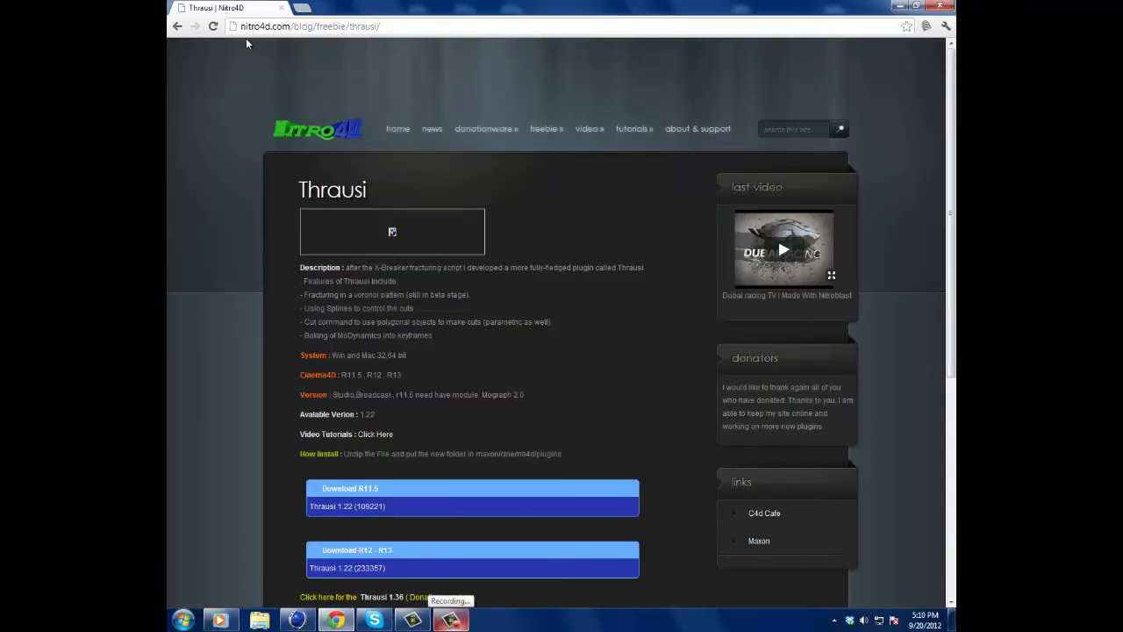
{"action": "mouse_move", "coordinate": [527, 129]}
{"action": "scroll", "coordinate": [452, 322], "scroll_direction": "down", "scroll_amount": 2}
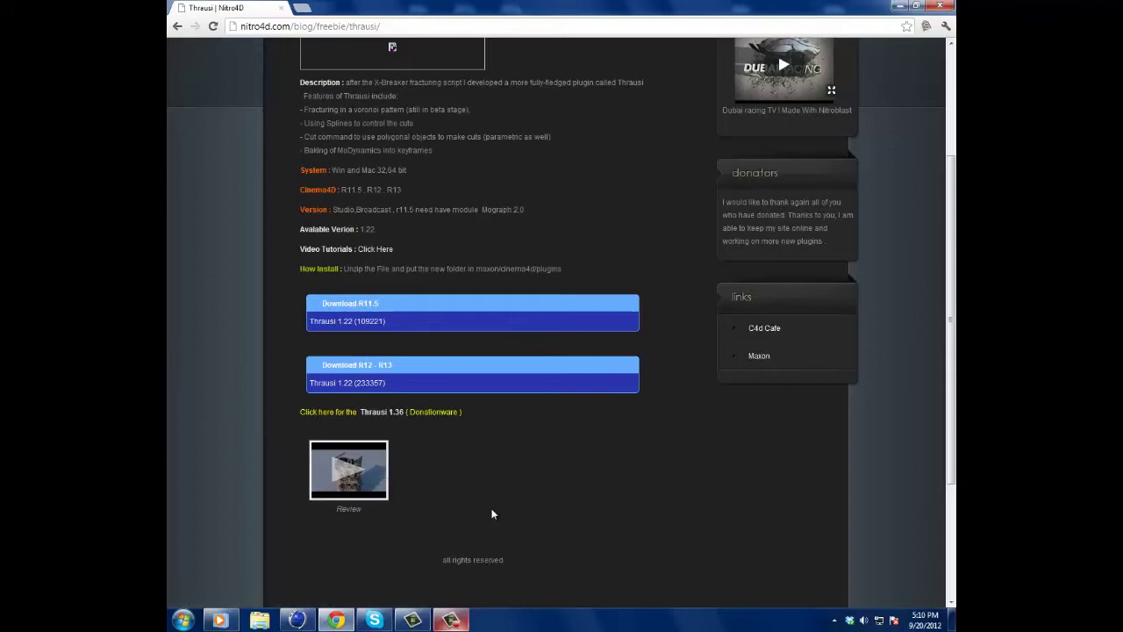
{"action": "scroll", "coordinate": [530, 454], "scroll_direction": "up", "scroll_amount": 3}
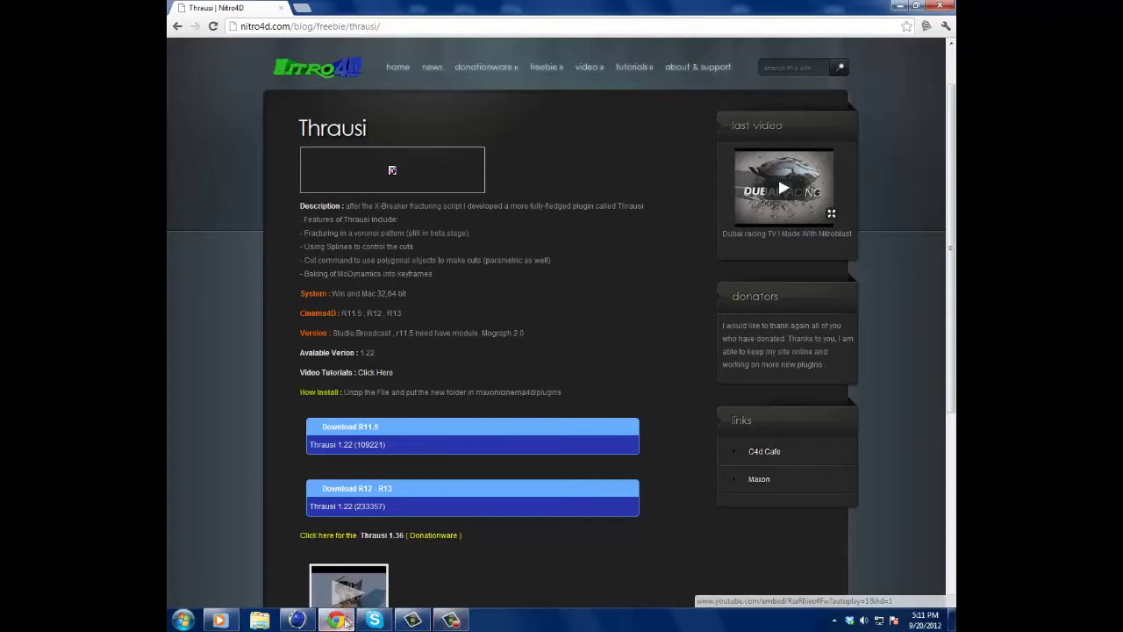
- In Cinema 4D, add a MoText object in a front-facing view with the text "E" and a depth of 100
{"action": "left_click", "coordinate": [451, 621]}
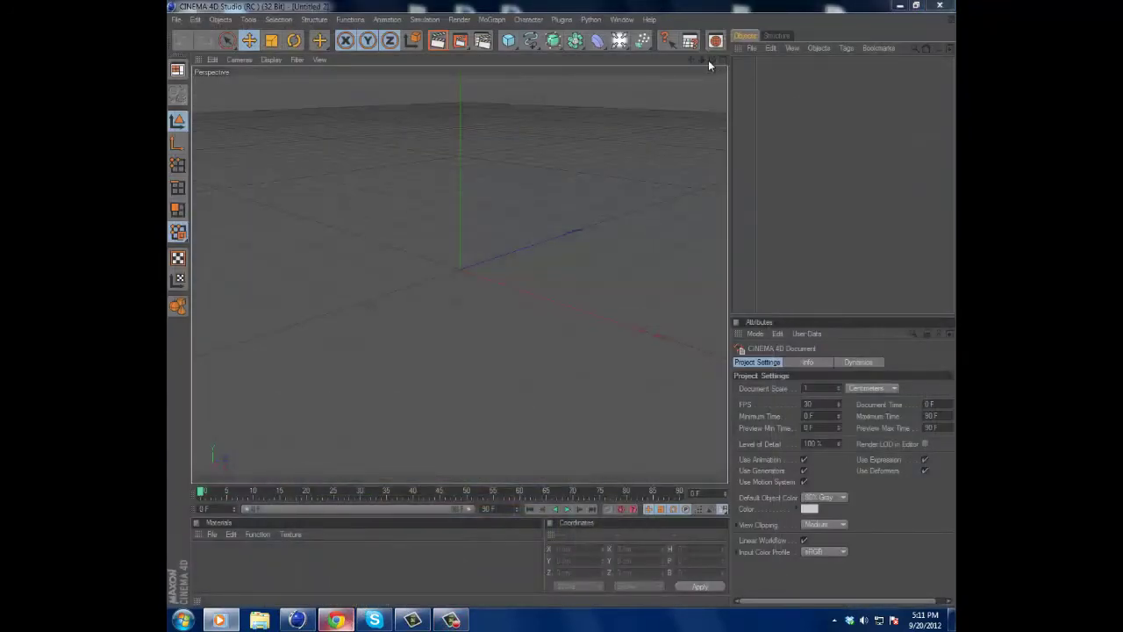
{"action": "left_click_drag", "start_coordinate": [711, 59], "coordinate": [559, 302]}
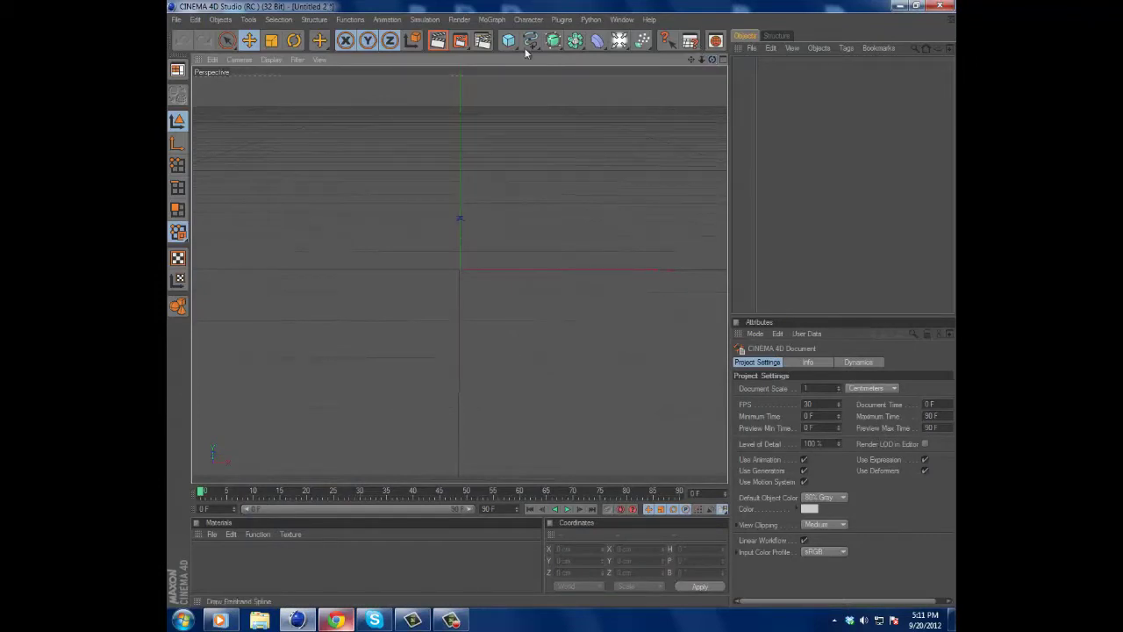
{"action": "left_click", "coordinate": [493, 19]}
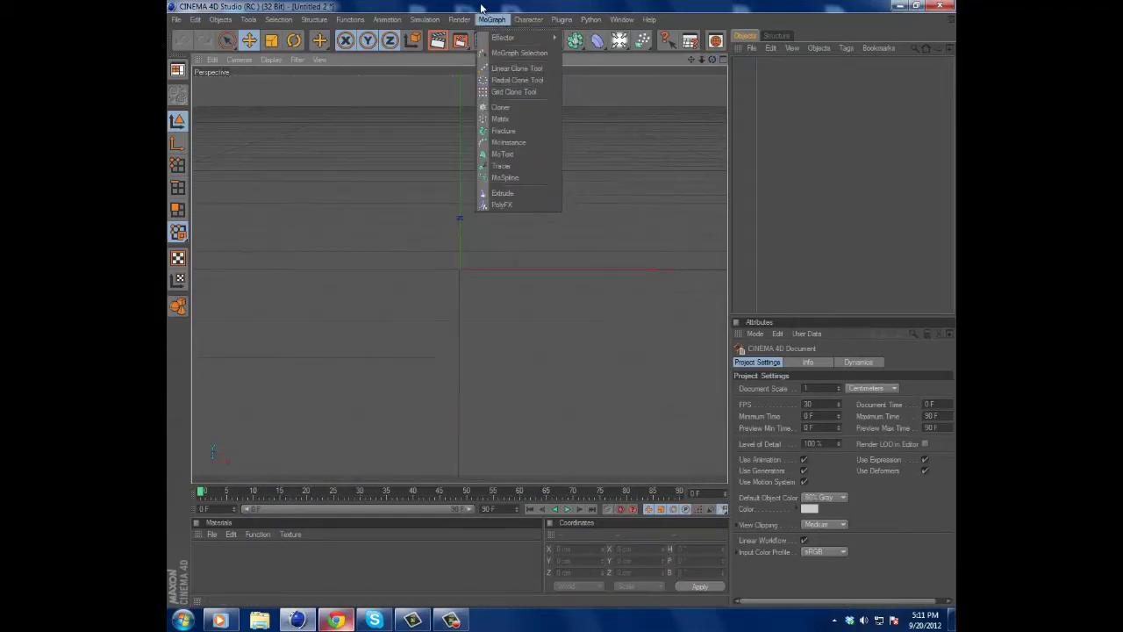
{"action": "left_click", "coordinate": [526, 153]}
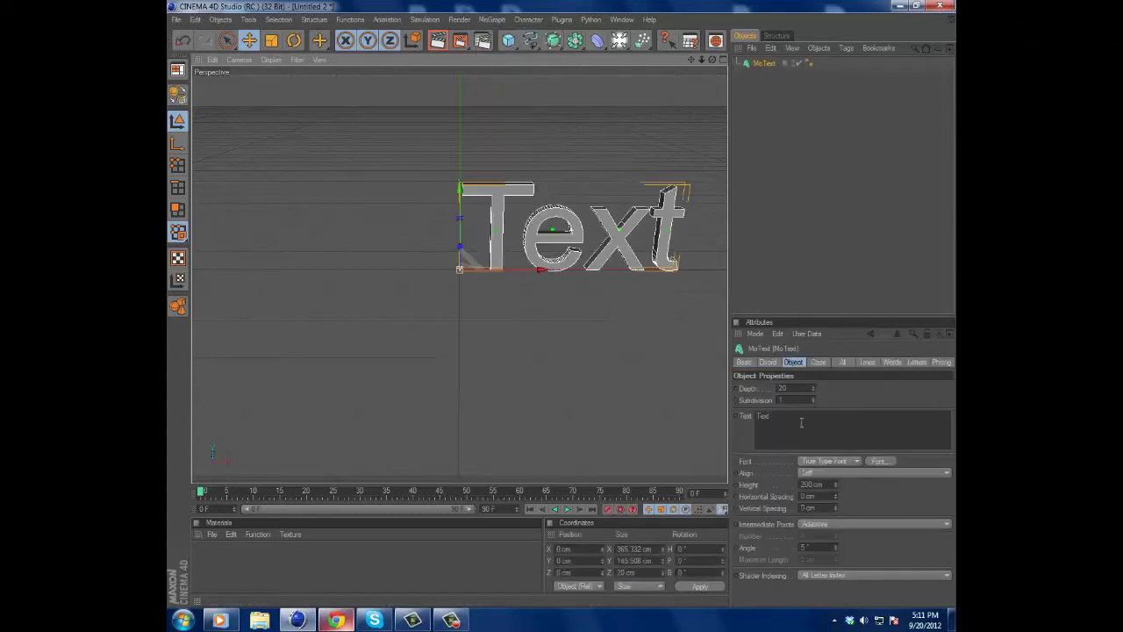
{"action": "key", "text": "ctrl+a"}
{"action": "type", "text": "E100"}
{"action": "key", "text": "Return"}
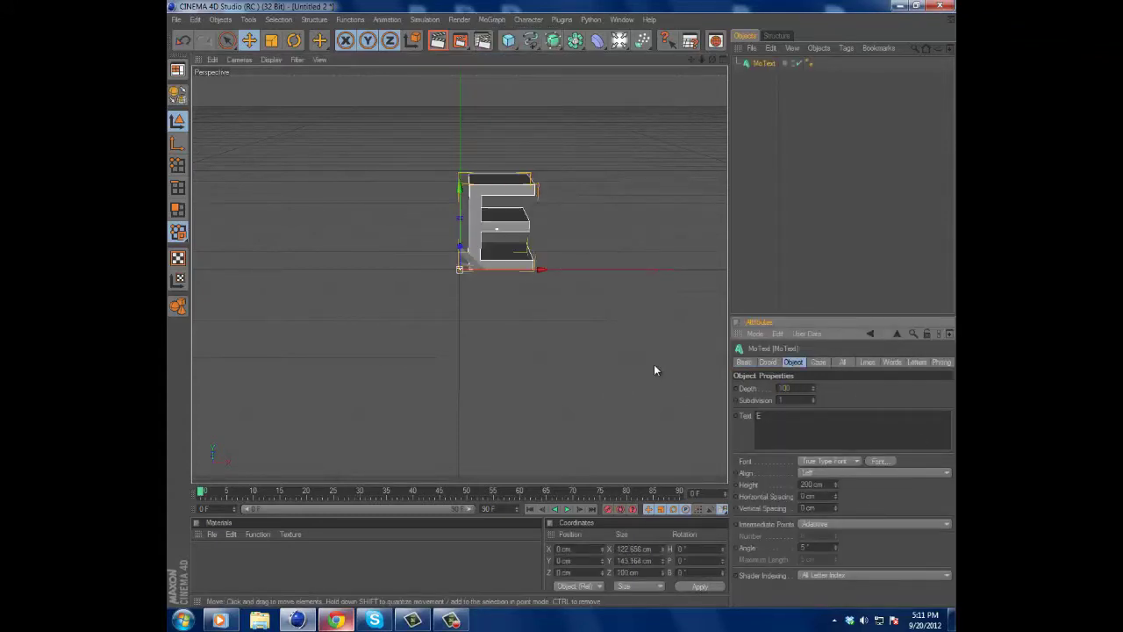
- Set the E text's depth to 150 and its alignment to Right
{"action": "double_click", "coordinate": [796, 386]}
{"action": "type", "text": "150"}
{"action": "key", "text": "Return"}
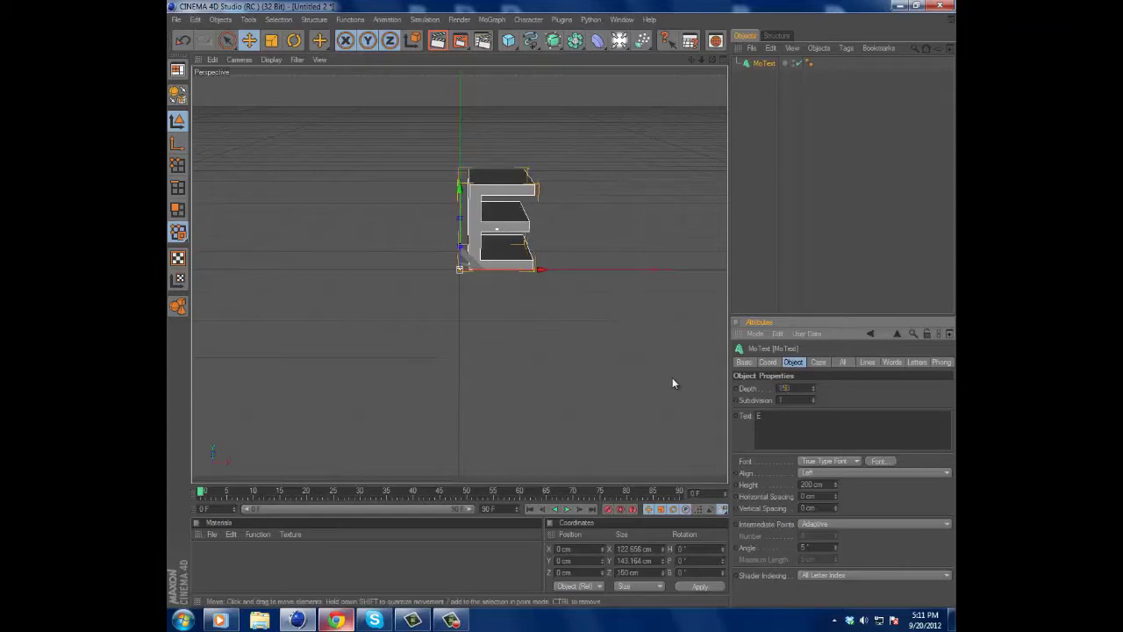
{"action": "left_click", "coordinate": [827, 473]}
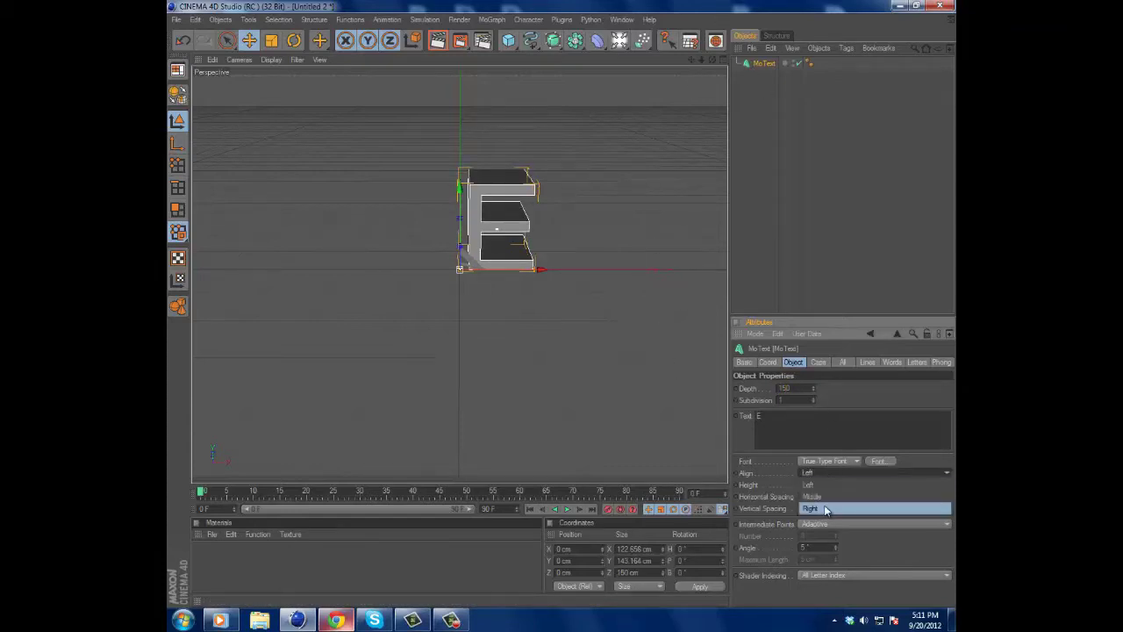
{"action": "left_click", "coordinate": [828, 508]}
- Duplicate the E MoText object, change the copy's text to "D" and align it Left
{"action": "key", "text": "ctrl+c"}
{"action": "key", "text": "ctrl+v"}
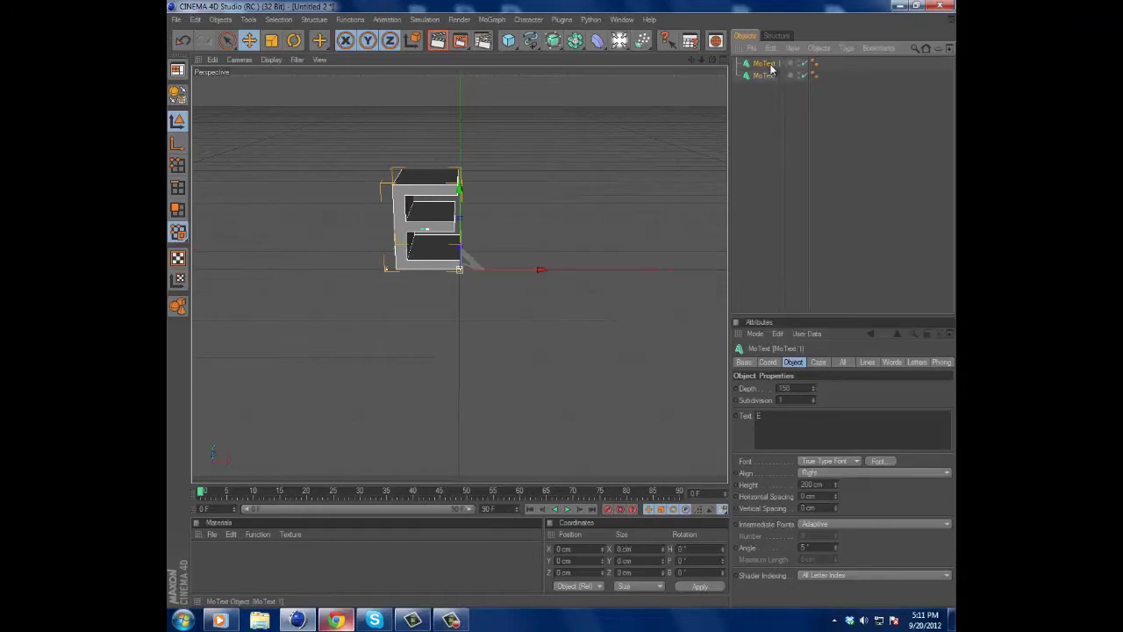
{"action": "left_click", "coordinate": [794, 415]}
{"action": "key", "text": "BackSpace"}
{"action": "type", "text": "D"}
{"action": "left_click", "coordinate": [864, 473]}
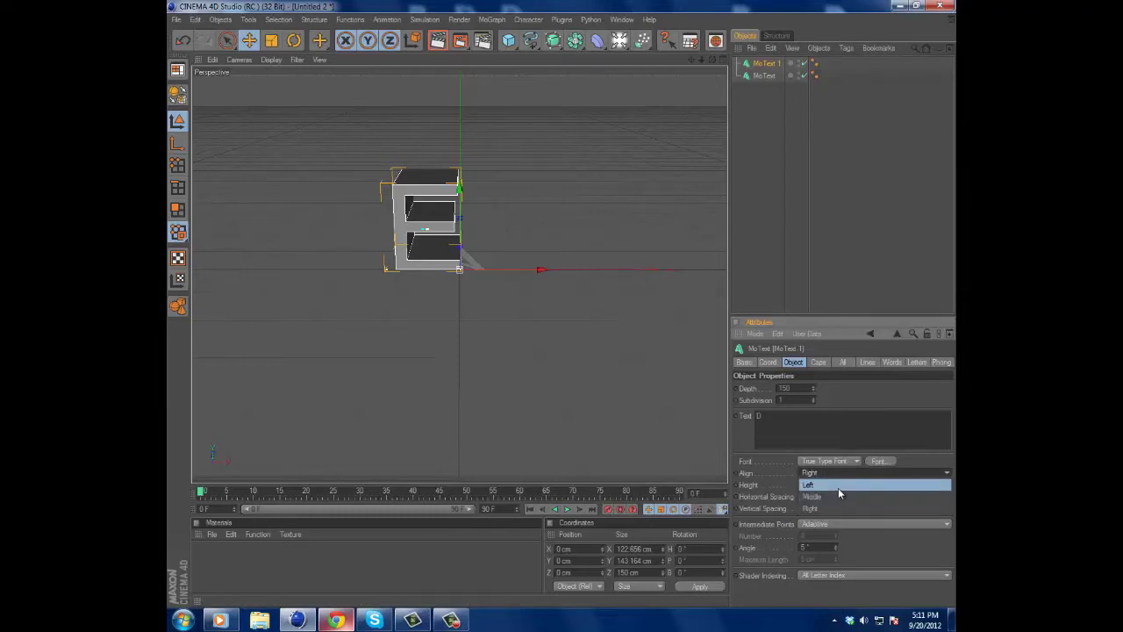
{"action": "left_click", "coordinate": [838, 487]}
{"action": "left_click", "coordinate": [764, 230]}
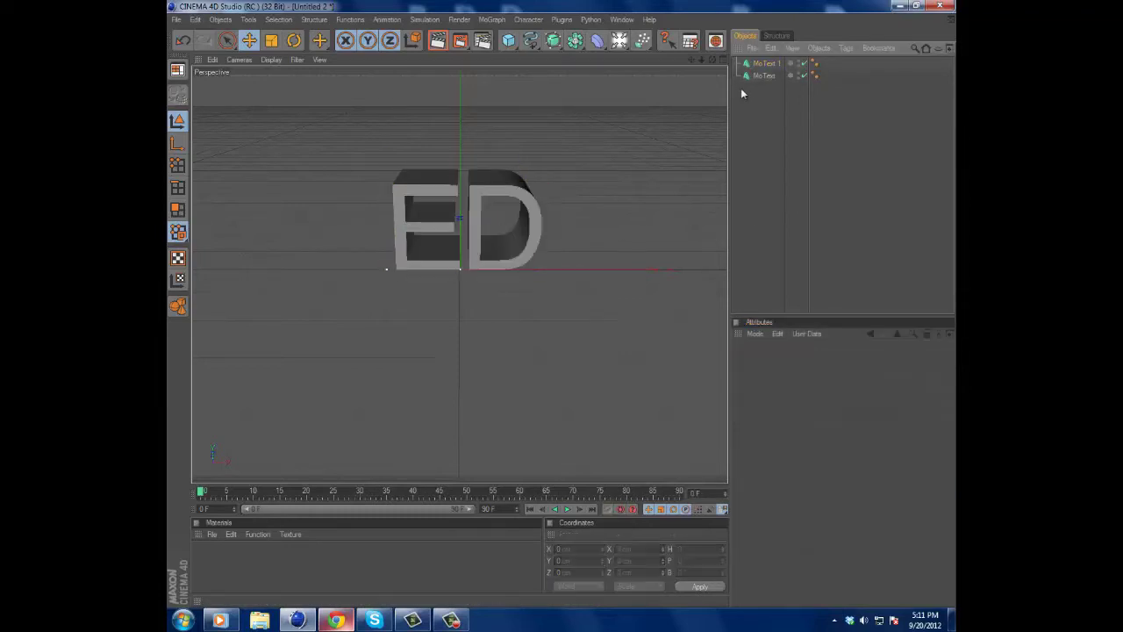
- Move the D text along the X axis to about -10 cm, closer to the E
{"action": "left_click", "coordinate": [764, 76]}
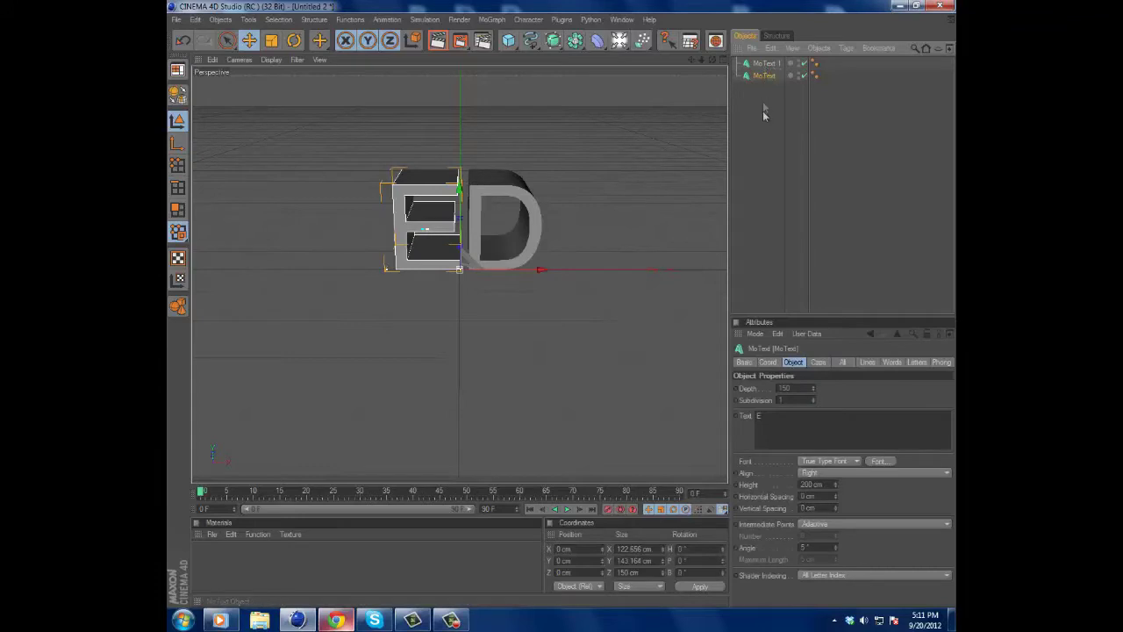
{"action": "left_click", "coordinate": [750, 155]}
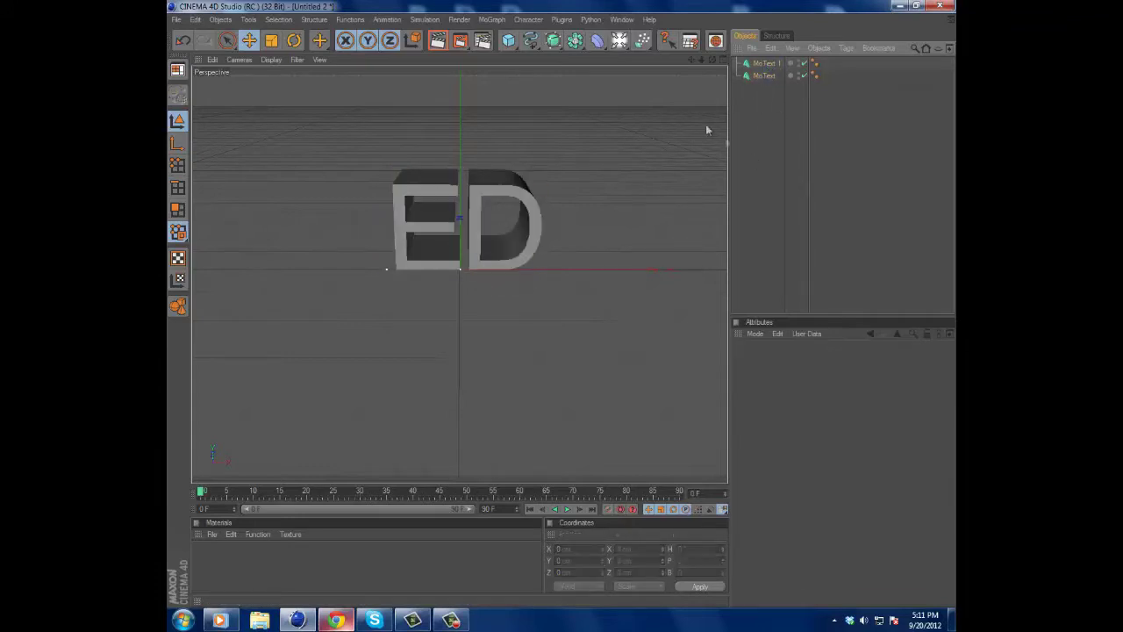
{"action": "key", "text": "ctrl+r"}
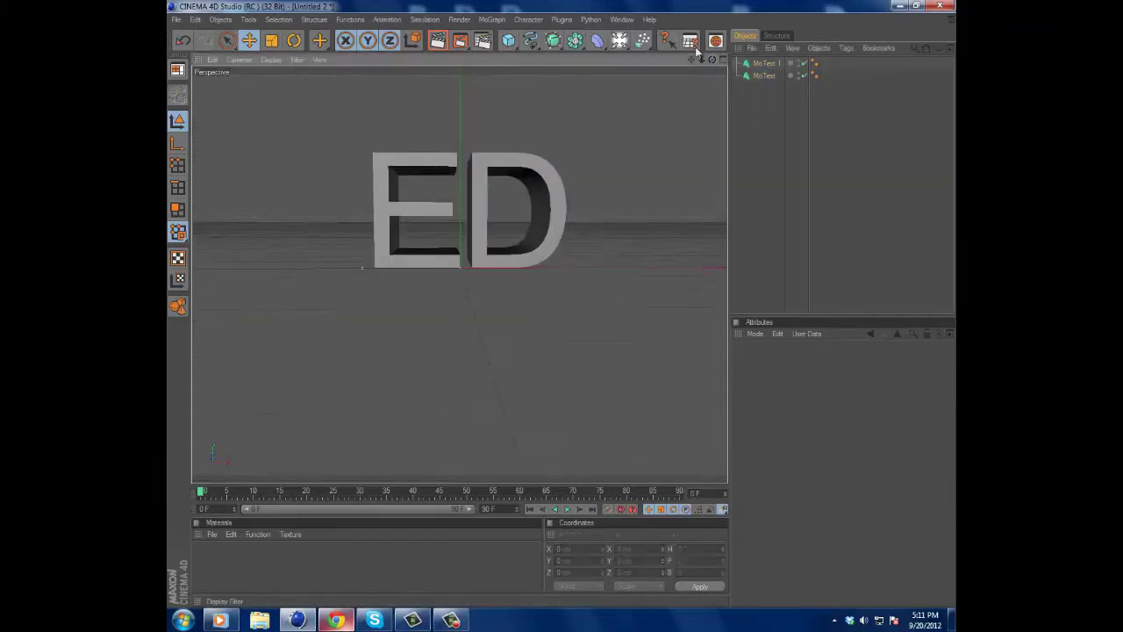
{"action": "mouse_move", "coordinate": [561, 306]}
{"action": "left_mouse_down", "text": "alt"}
{"action": "mouse_move", "coordinate": [720, 108]}
{"action": "mouse_move", "coordinate": [564, 308]}
{"action": "mouse_move", "coordinate": [688, 60]}
{"action": "mouse_move", "coordinate": [562, 306]}
{"action": "mouse_move", "coordinate": [644, 129]}
{"action": "left_mouse_up", "text": "alt"}
{"action": "left_click", "coordinate": [762, 76]}
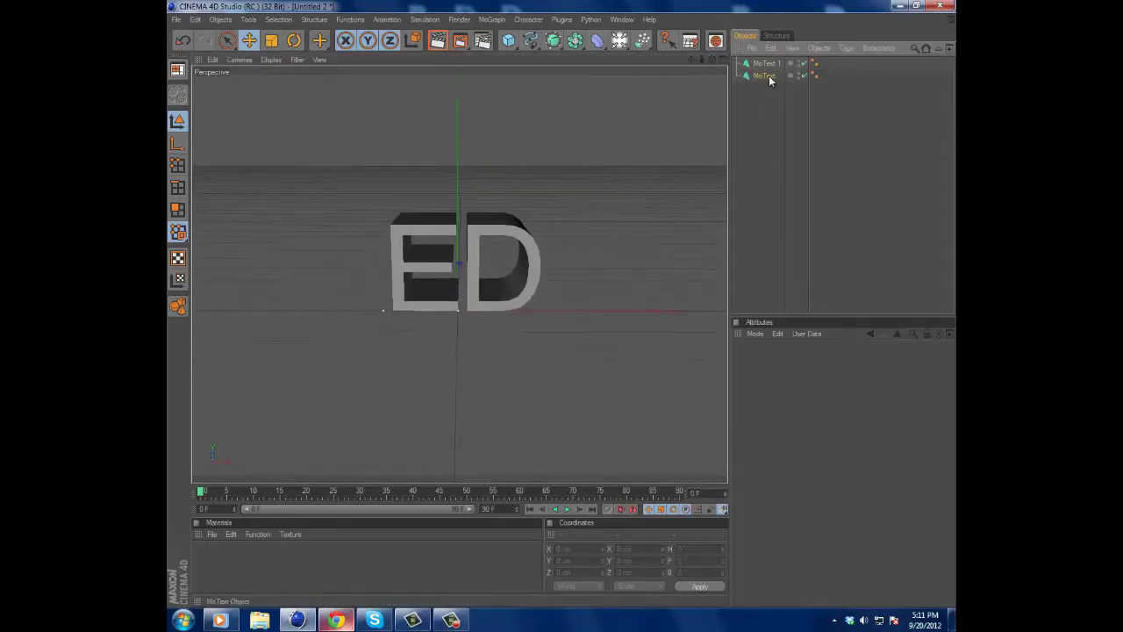
{"action": "left_click", "coordinate": [765, 65]}
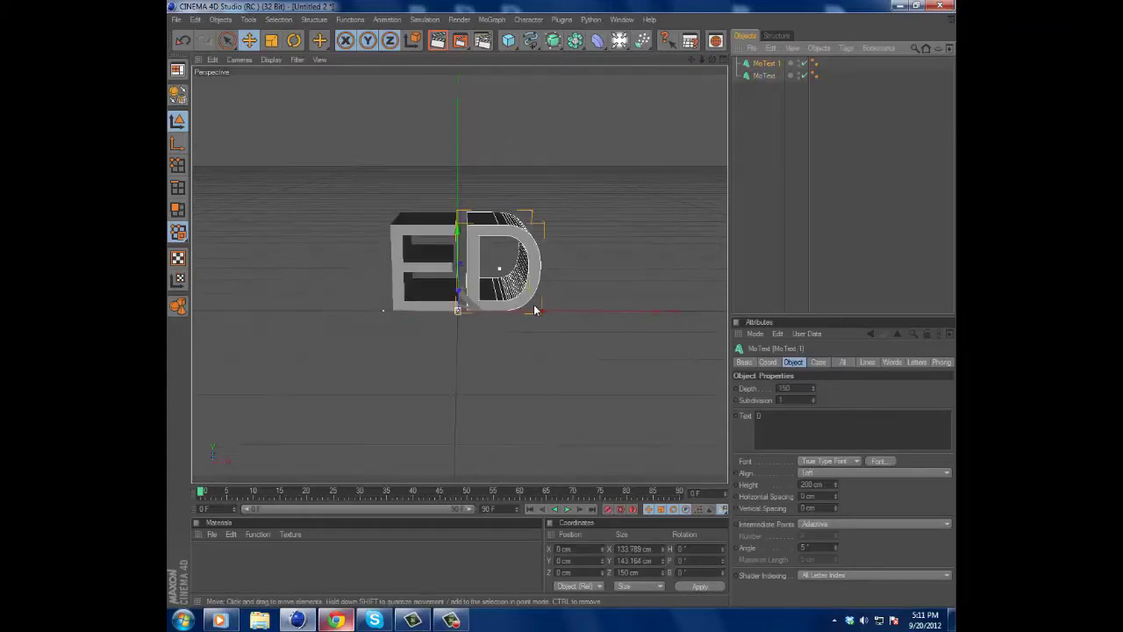
{"action": "left_click_drag", "start_coordinate": [562, 308], "coordinate": [531, 308]}
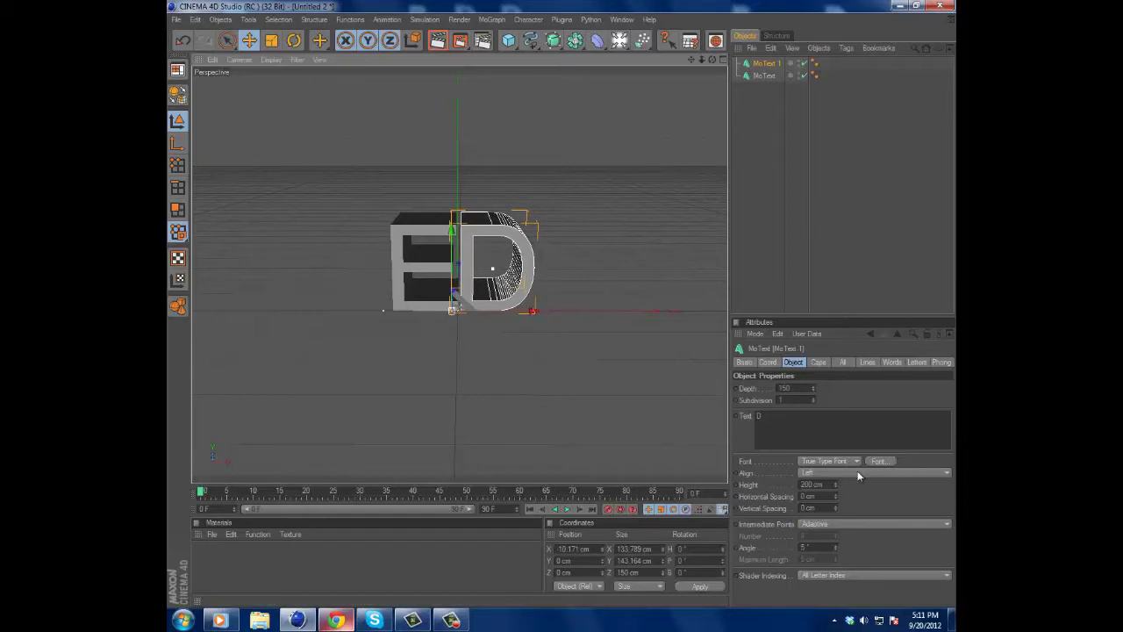
- Change the font of both MoText objects to BATMANFOREVER
{"action": "left_click_drag", "start_coordinate": [825, 221], "coordinate": [778, 181]}
{"action": "left_click", "coordinate": [892, 463]}
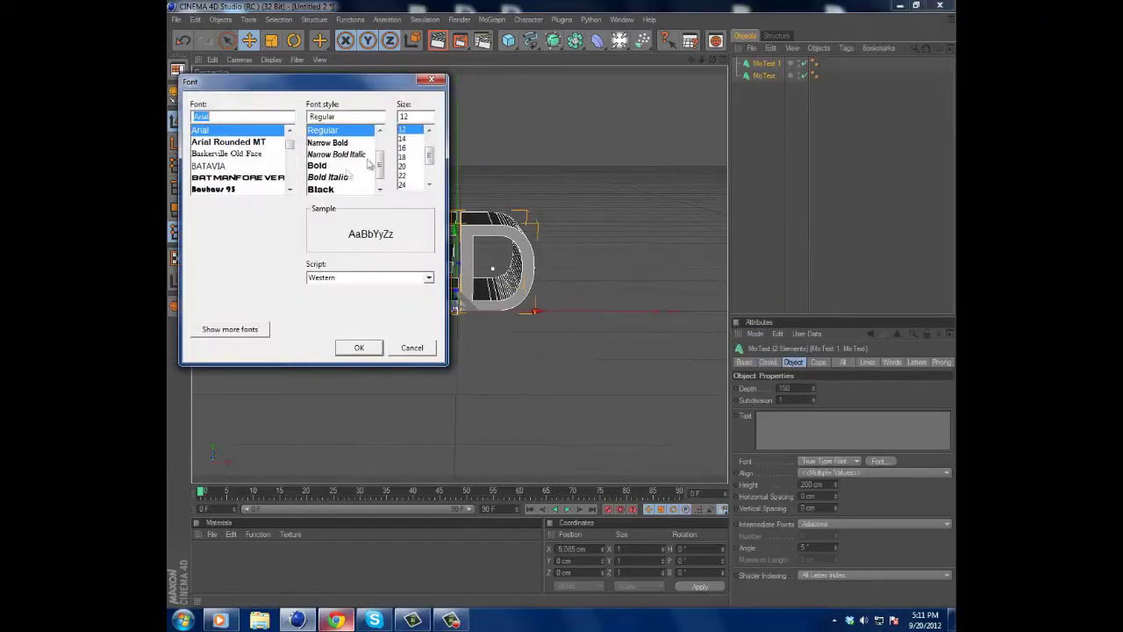
{"action": "left_click", "coordinate": [279, 178]}
{"action": "left_click", "coordinate": [348, 348]}
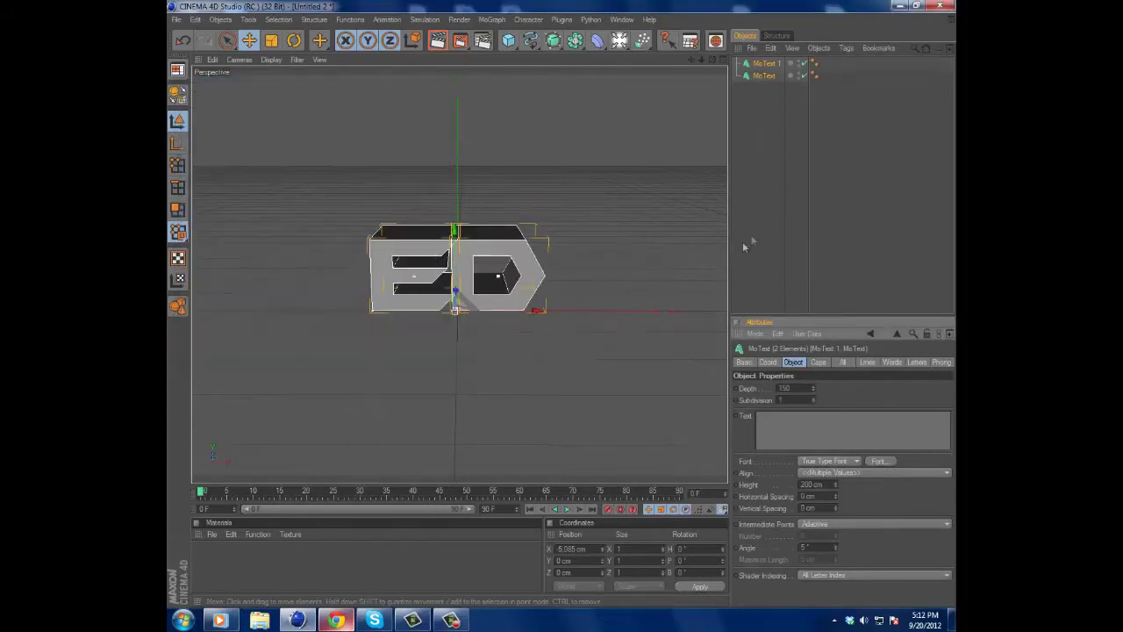
{"action": "left_click", "coordinate": [767, 224]}
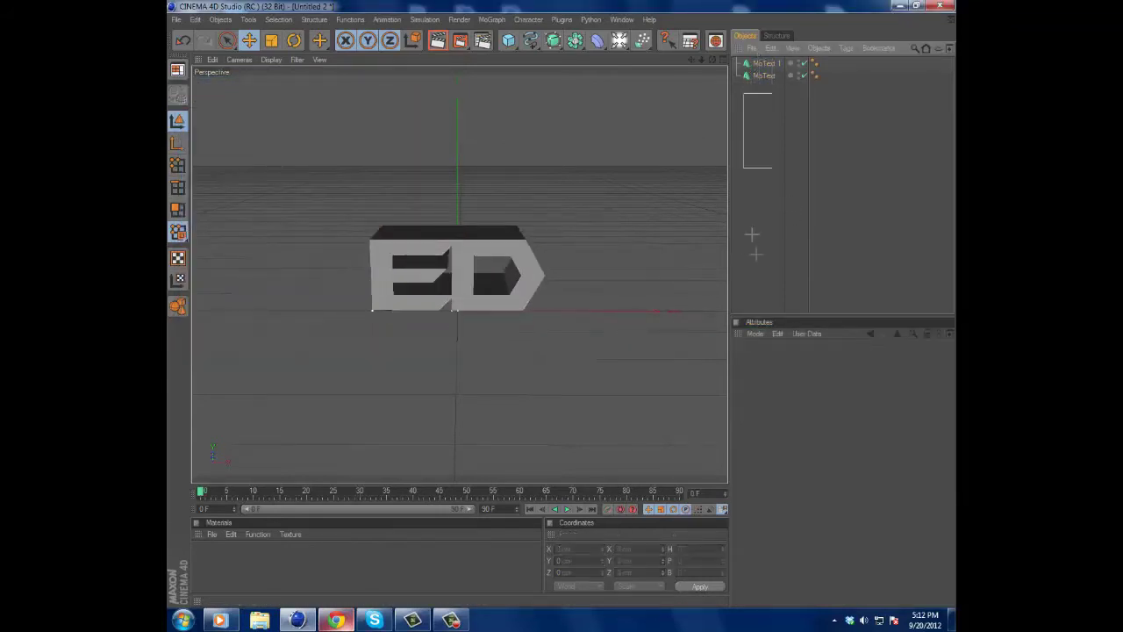
- Load the Danel material from the C4D Materials folder into the scene
{"action": "left_click", "coordinate": [211, 535]}
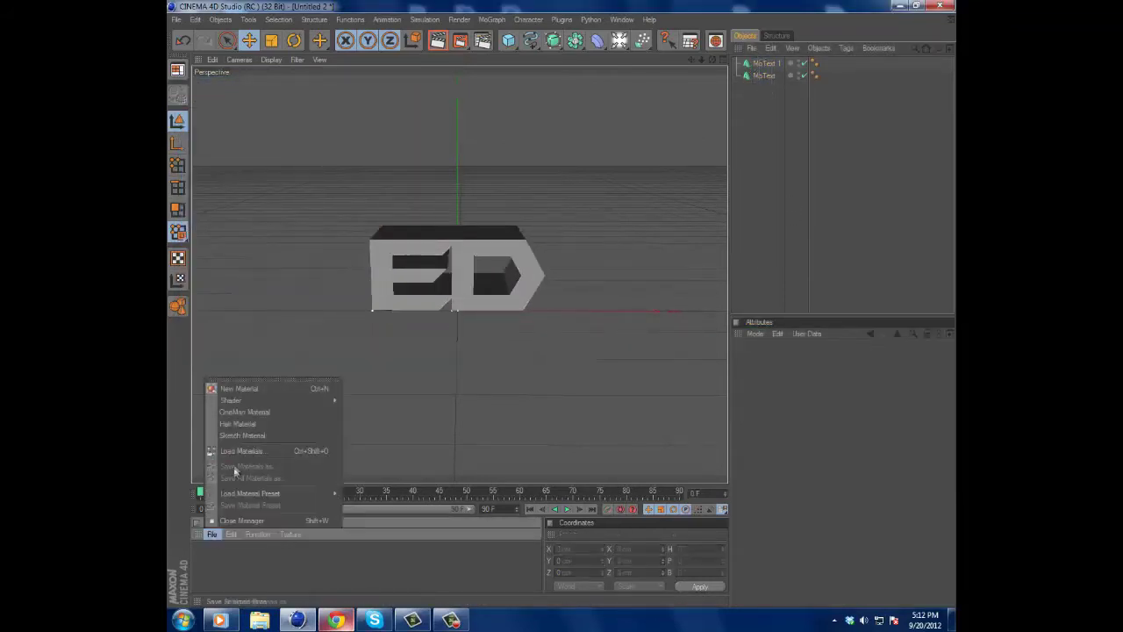
{"action": "left_click", "coordinate": [282, 449]}
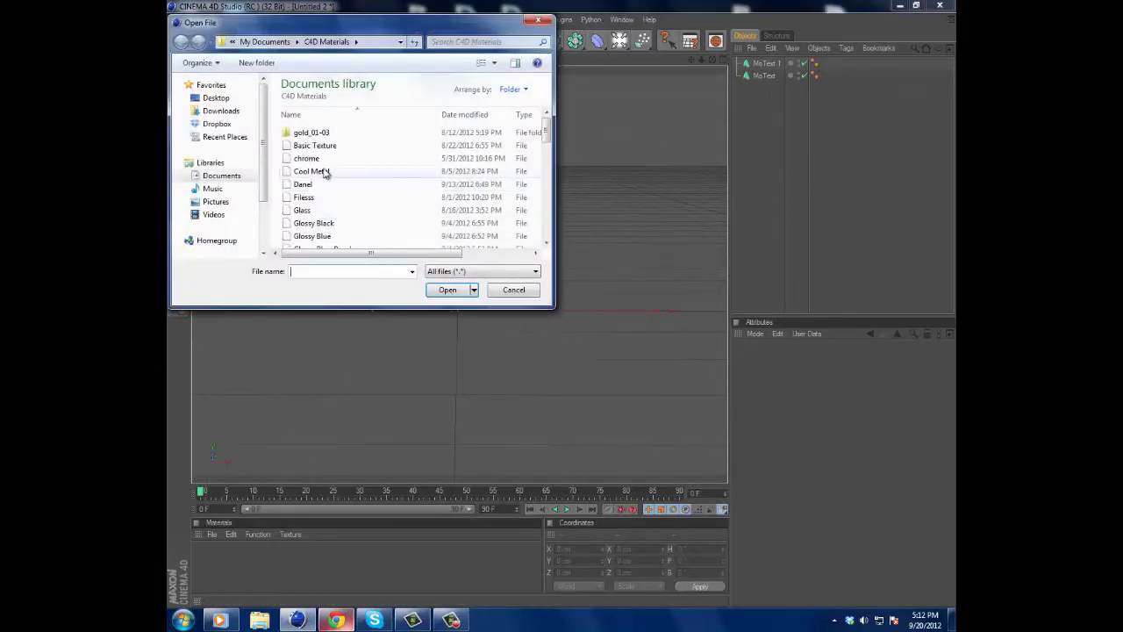
{"action": "double_click", "coordinate": [331, 189]}
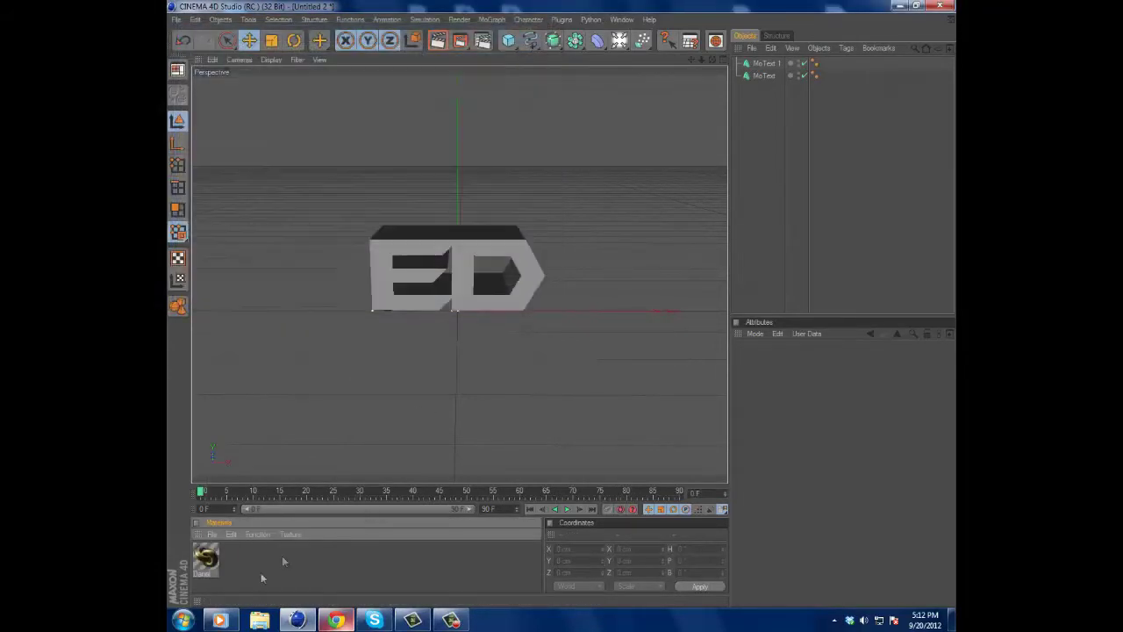
- Shift the Danel material's Specular 2 and Specular 3 colors to red, with a hue of 0°
{"action": "left_click", "coordinate": [207, 562]}
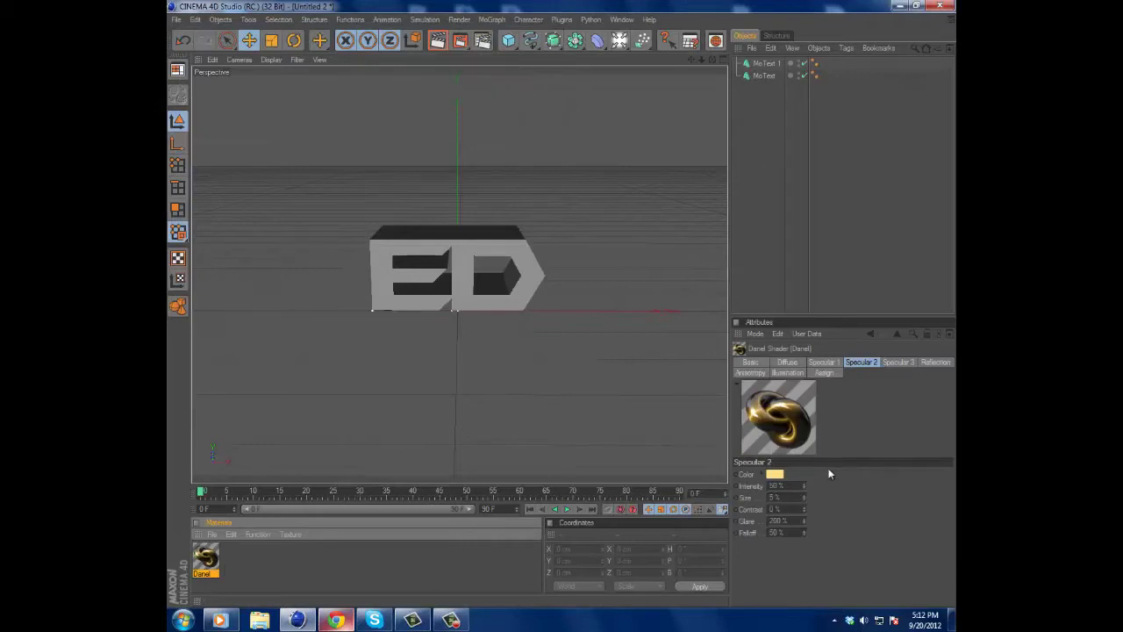
{"action": "left_click", "coordinate": [779, 475]}
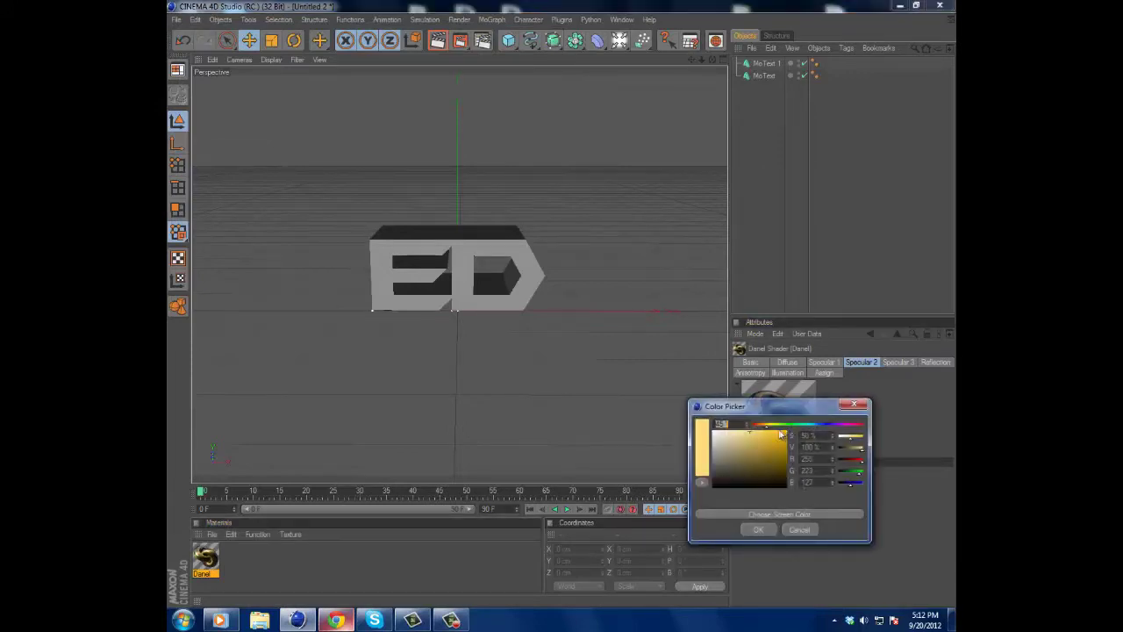
{"action": "left_click_drag", "start_coordinate": [770, 424], "coordinate": [749, 425]}
{"action": "left_click", "coordinate": [768, 530]}
{"action": "left_click", "coordinate": [899, 361]}
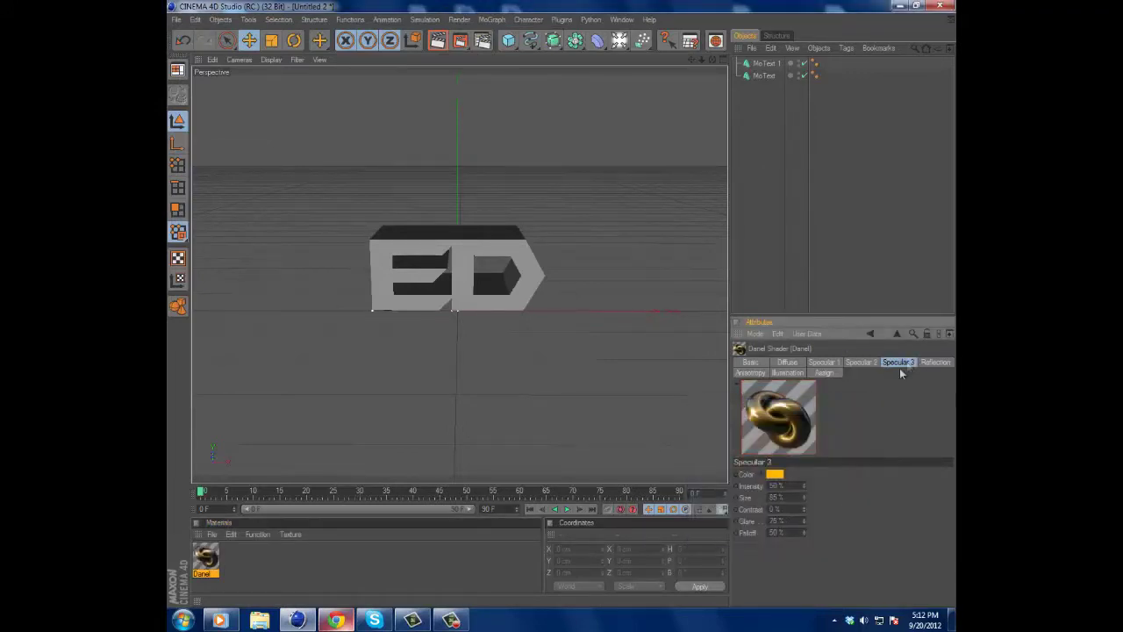
{"action": "left_click", "coordinate": [772, 472]}
{"action": "left_click_drag", "start_coordinate": [770, 426], "coordinate": [748, 426]}
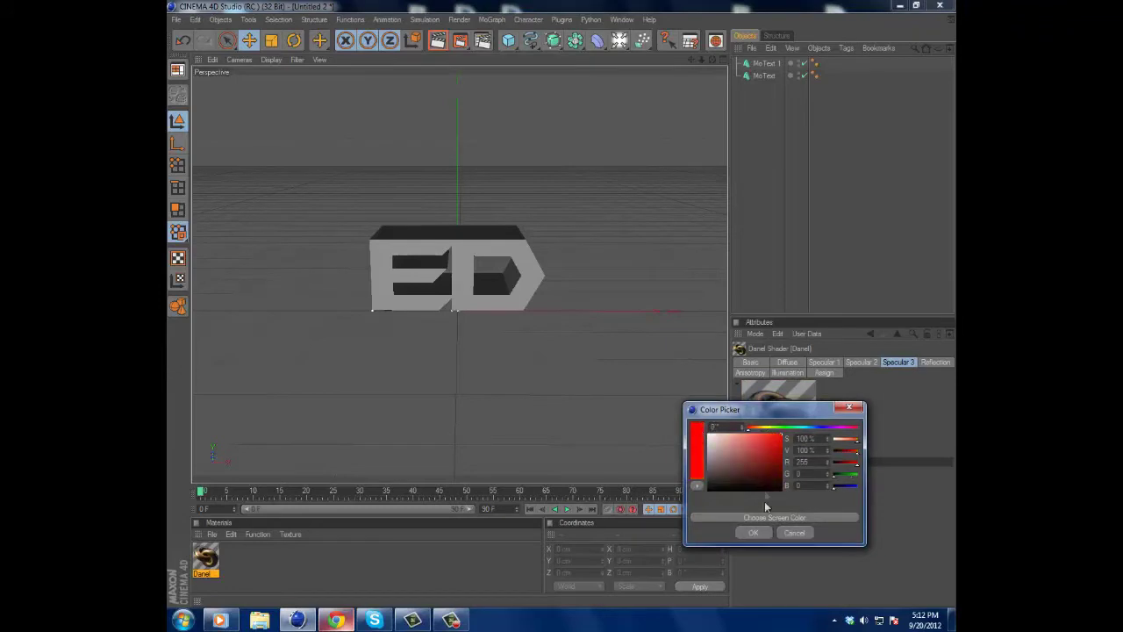
{"action": "left_click", "coordinate": [752, 531]}
- Duplicate the red Danel material
{"action": "left_click", "coordinate": [207, 557]}
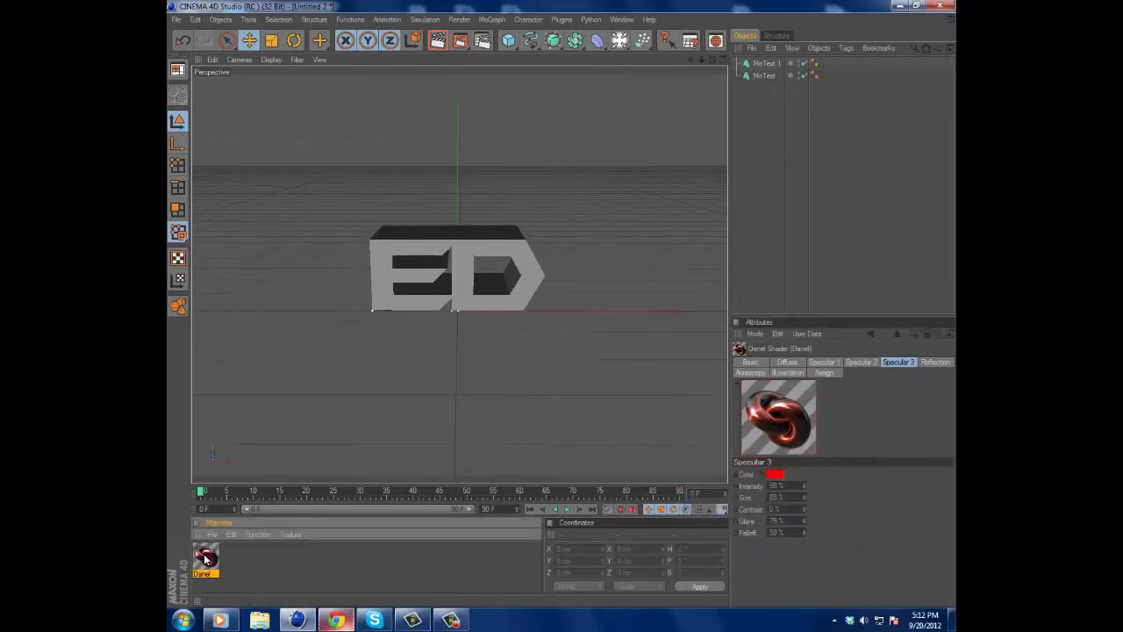
{"action": "key", "text": "ctrl+c"}
{"action": "key", "text": "ctrl+v"}
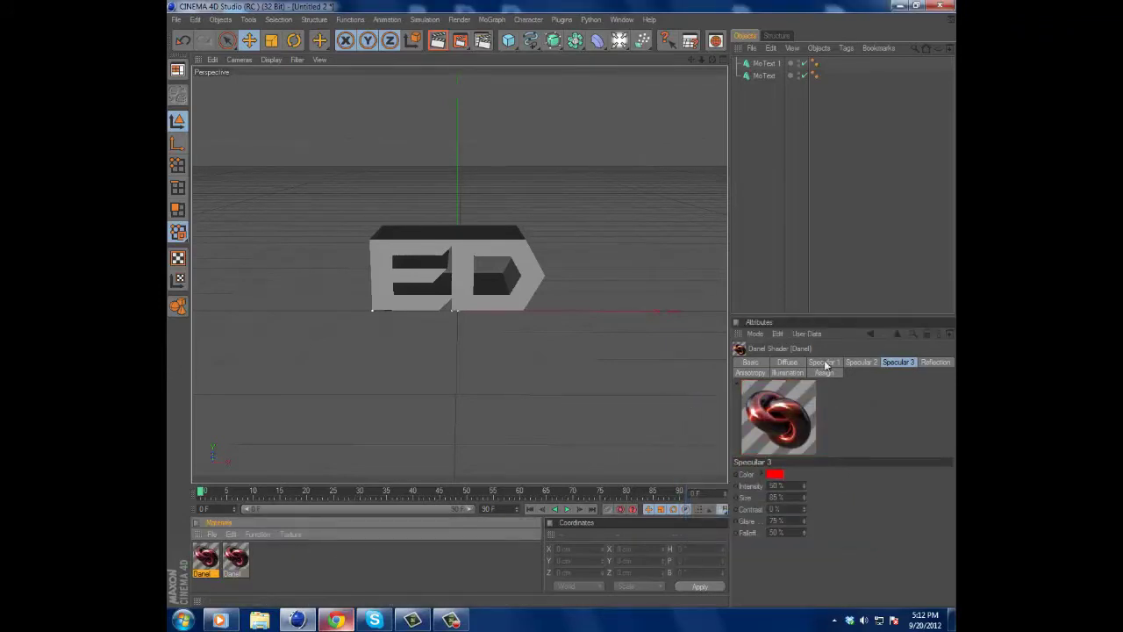
- Recolor one of the two Danel materials blue by setting its Specular 3 hue to 235° and making its Specular 2 color blue
{"action": "left_click", "coordinate": [774, 475]}
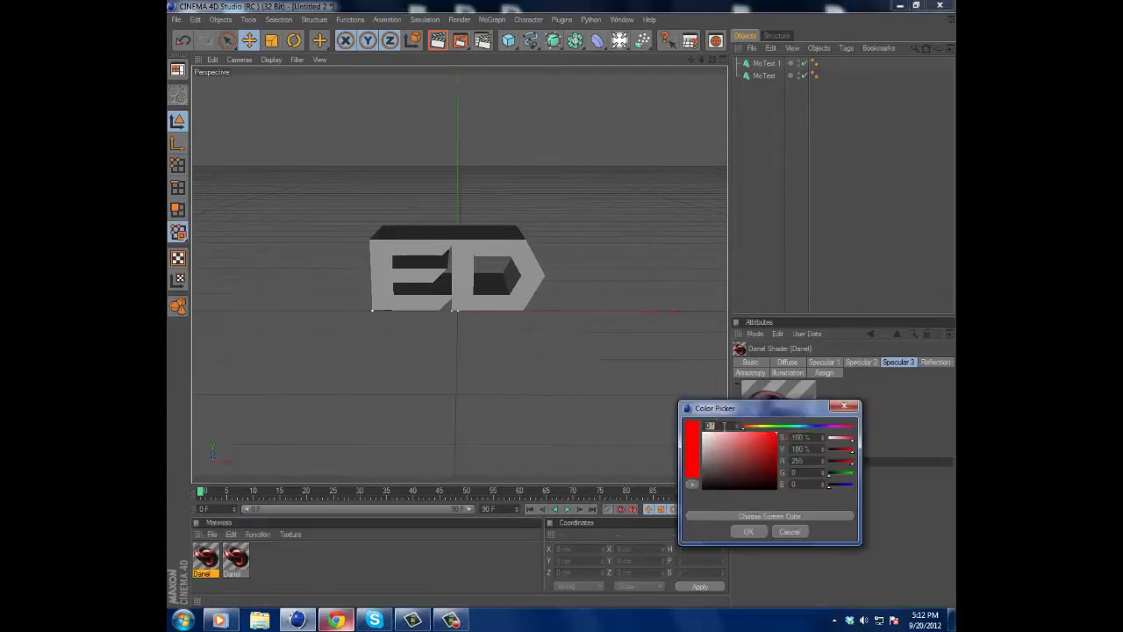
{"action": "left_click", "coordinate": [724, 424]}
{"action": "type", "text": "235"}
{"action": "key", "text": "Return"}
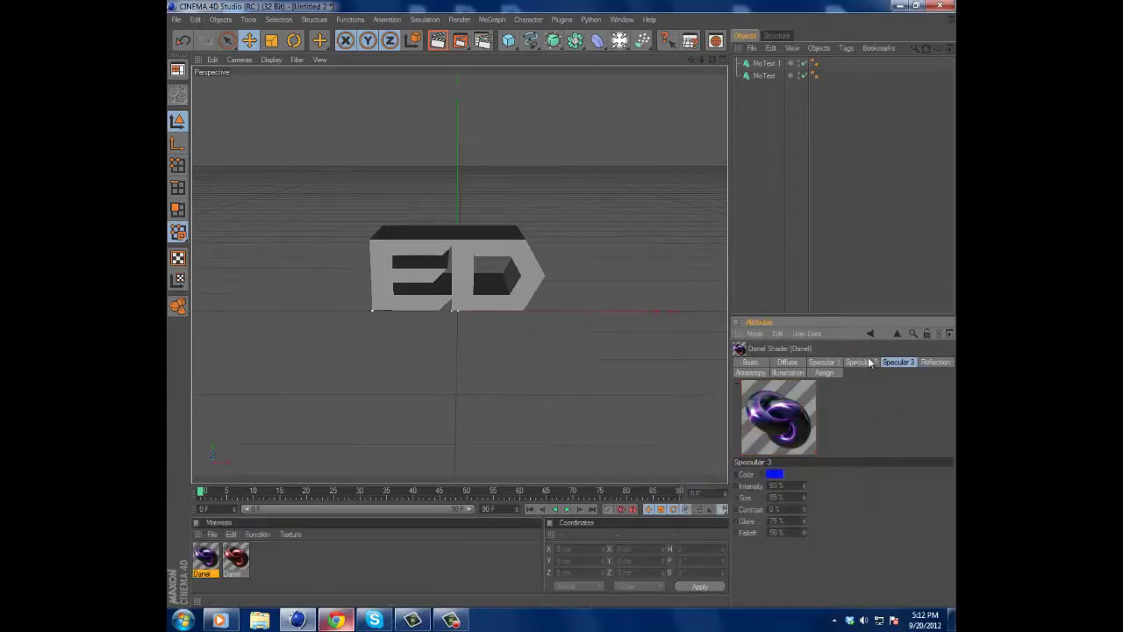
{"action": "left_click", "coordinate": [861, 361]}
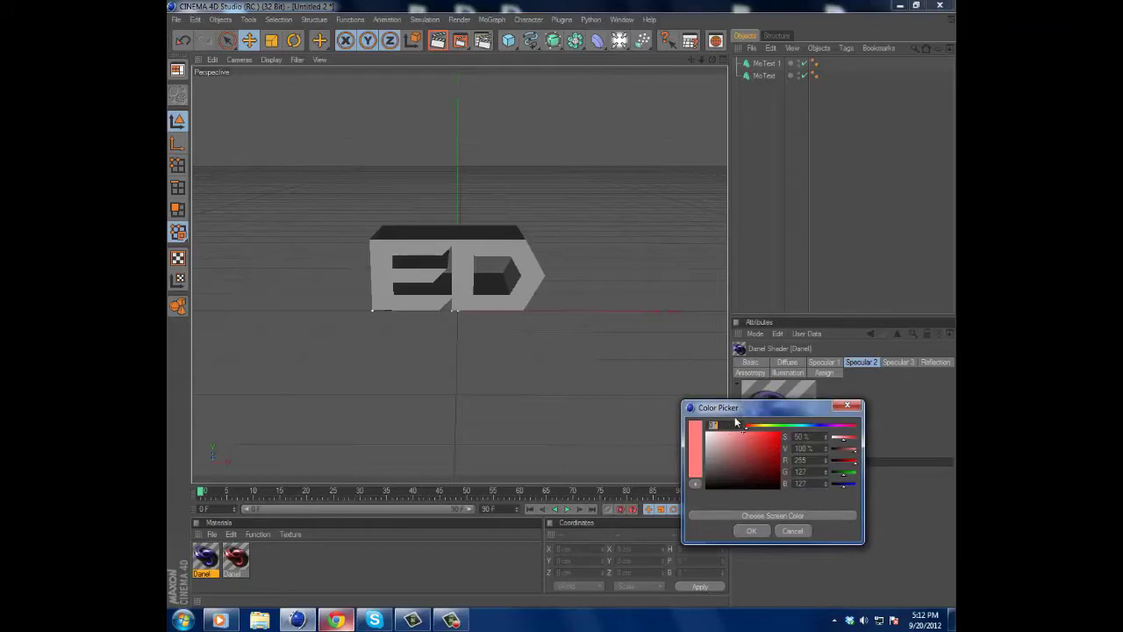
{"action": "key", "text": "Return"}
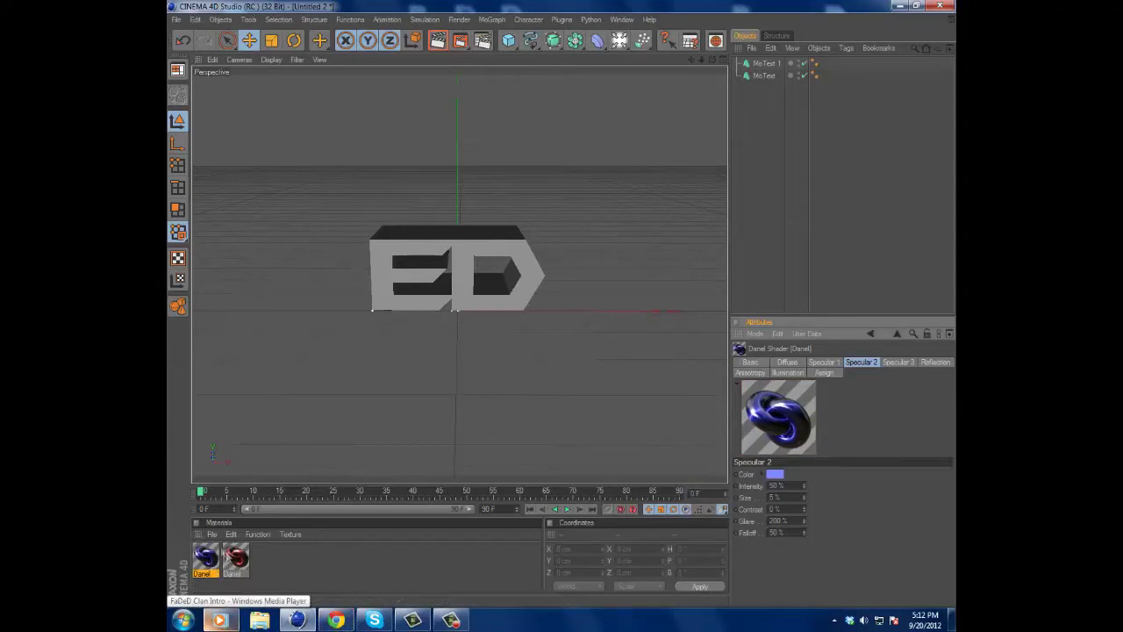
- Apply both Danel materials to each letter, with red overriding on the E and blue on the D, and render the view
{"action": "left_click_drag", "start_coordinate": [203, 555], "coordinate": [416, 240]}
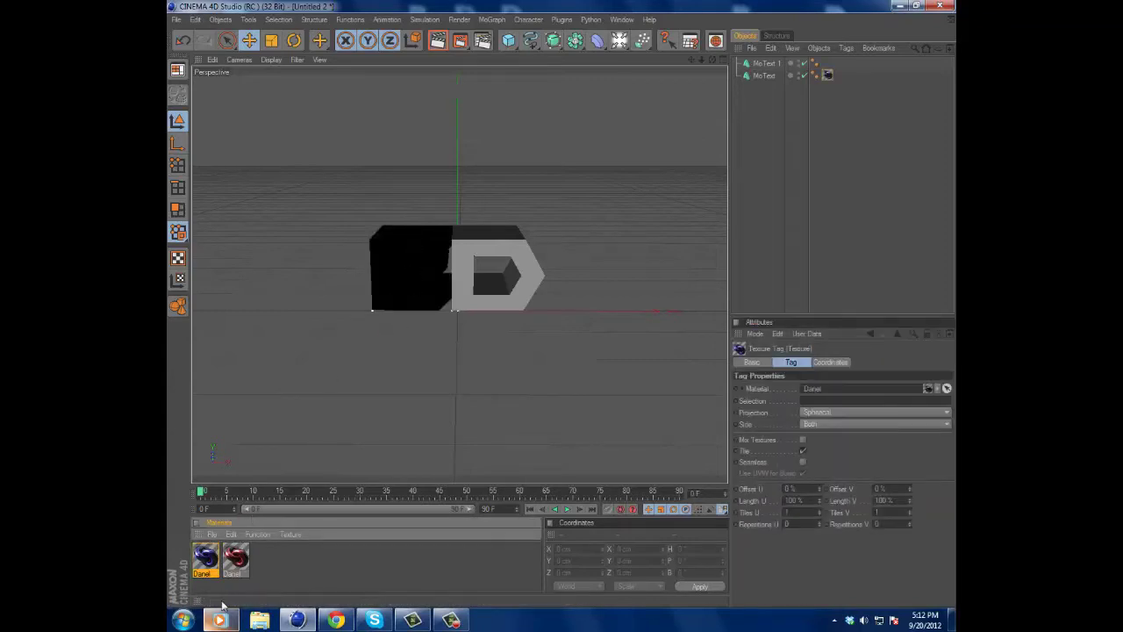
{"action": "left_click_drag", "start_coordinate": [235, 556], "coordinate": [396, 251]}
{"action": "left_click_drag", "start_coordinate": [206, 560], "coordinate": [495, 242]}
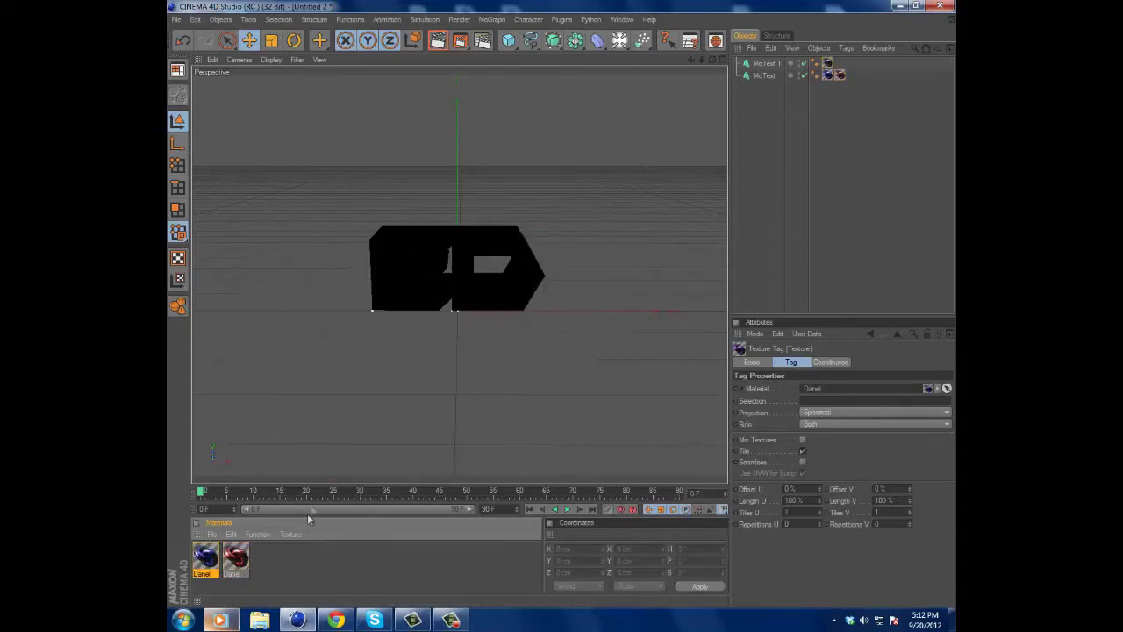
{"action": "left_click_drag", "start_coordinate": [237, 566], "coordinate": [502, 242]}
{"action": "left_click_drag", "start_coordinate": [828, 64], "coordinate": [868, 66]}
{"action": "left_click", "coordinate": [760, 168]}
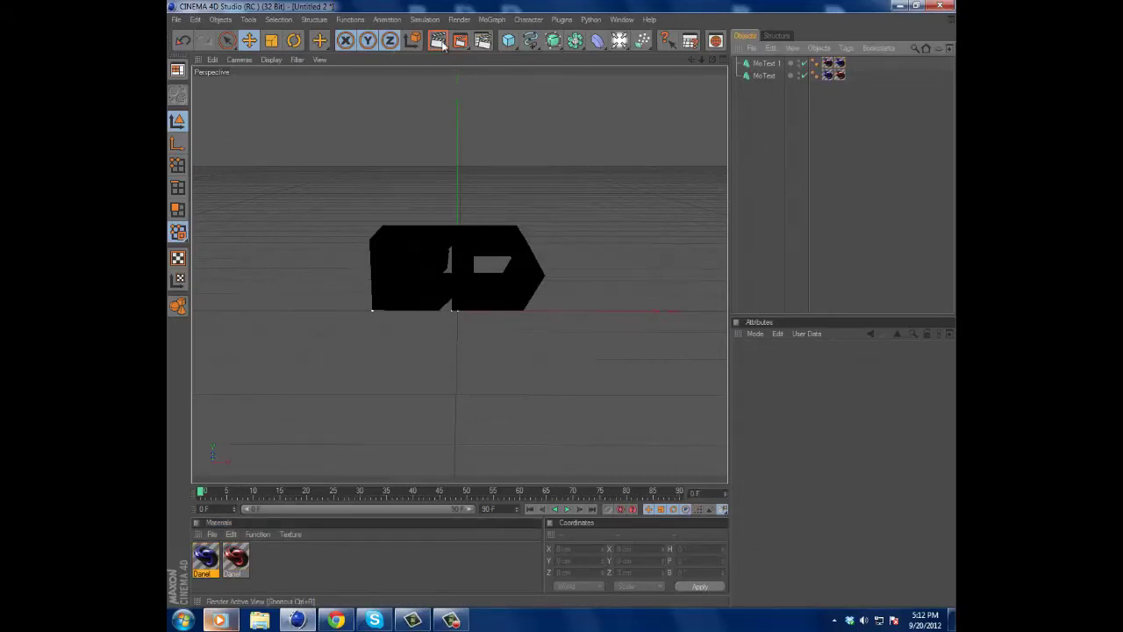
{"action": "left_click", "coordinate": [440, 42]}
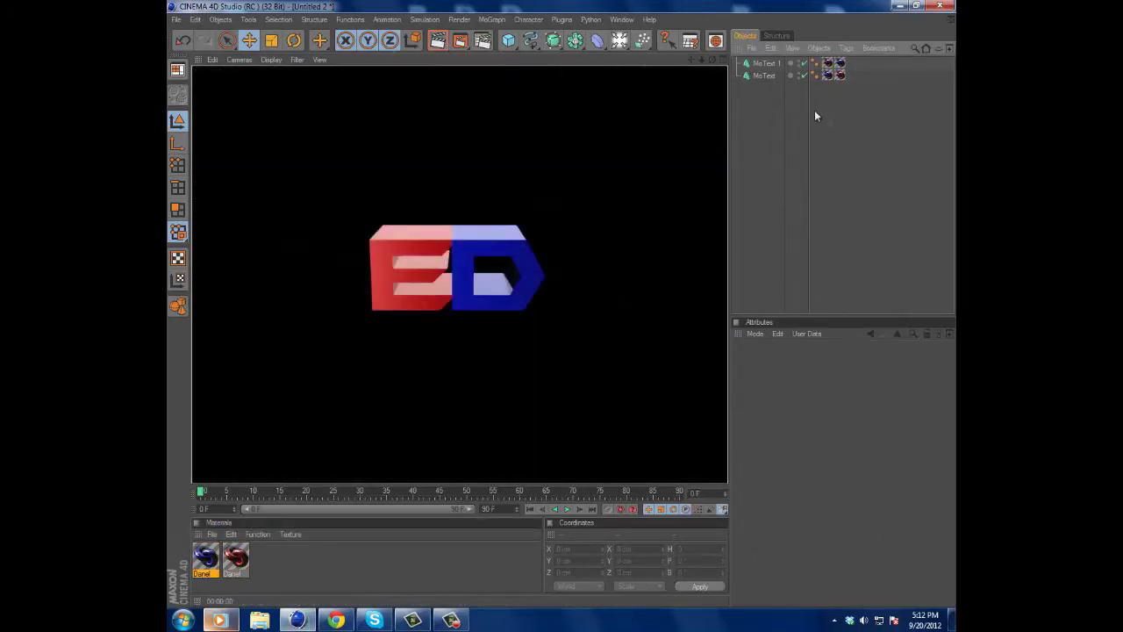
- Try lighting the letters with a default omni light and test render the view
{"action": "left_click", "coordinate": [617, 40]}
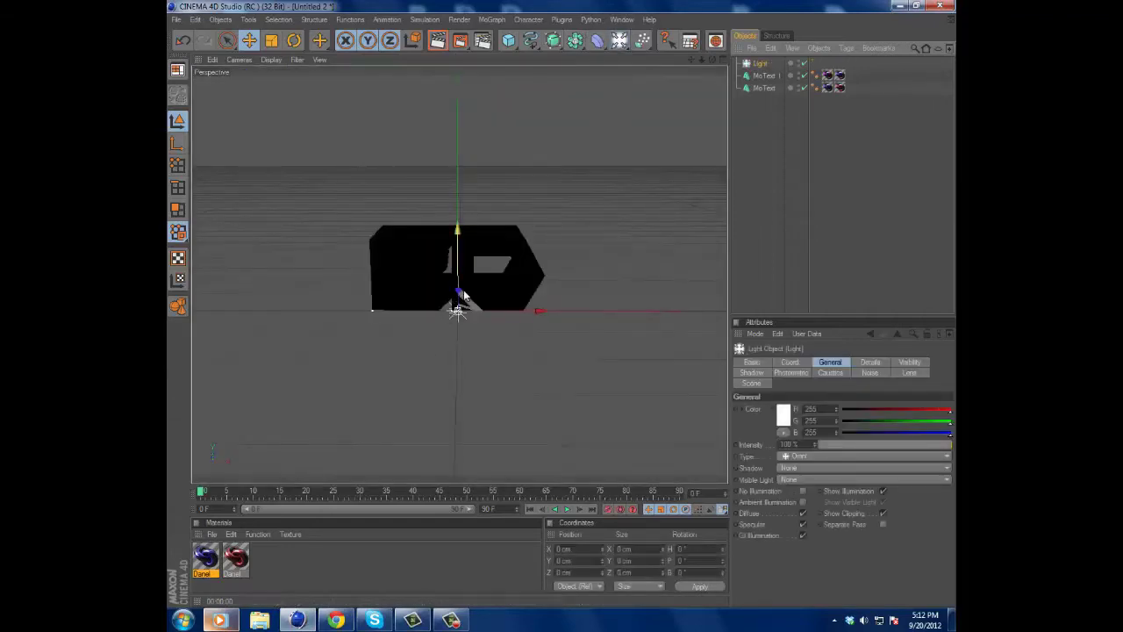
{"action": "left_click", "coordinate": [438, 40]}
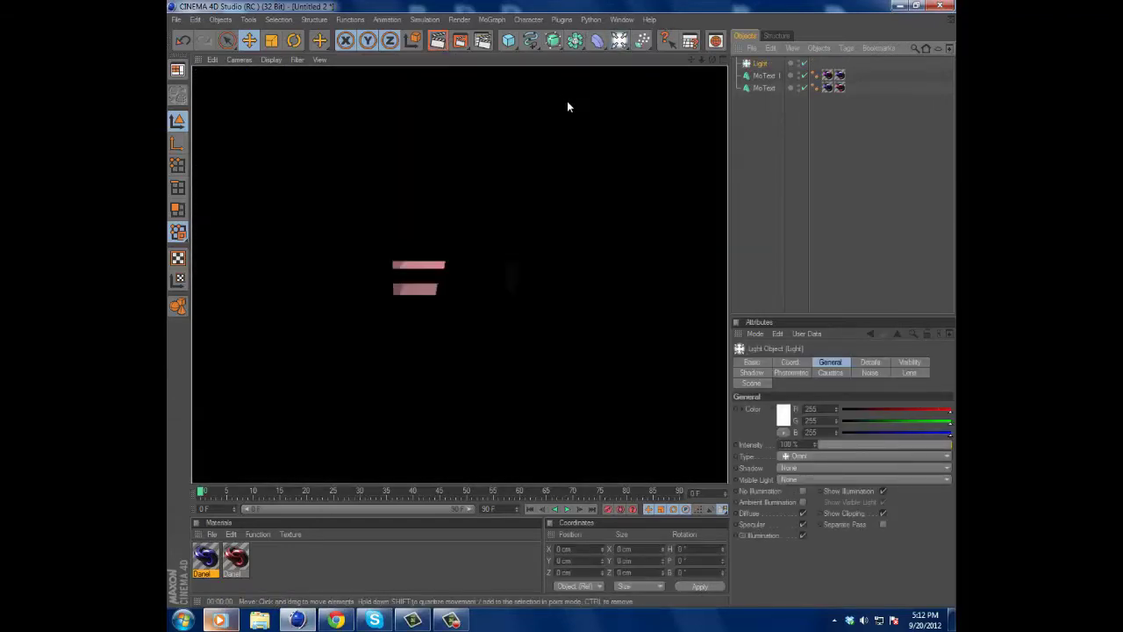
{"action": "key", "text": "ctrl+z"}
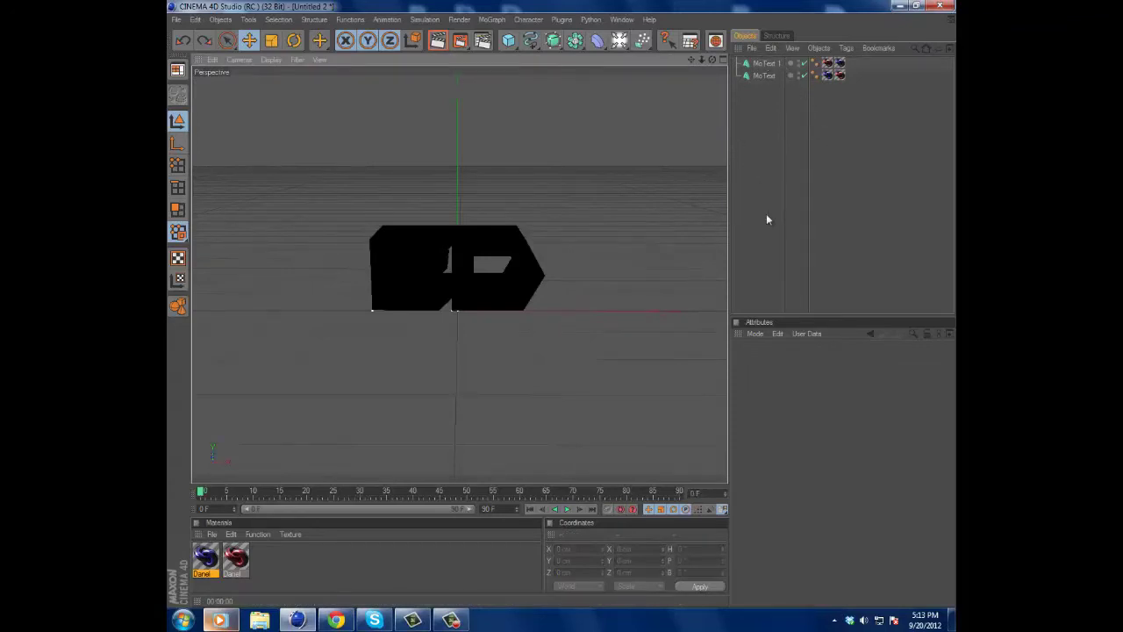
- Open a gap between the letters along X by moving the E outward to about -32.5 cm and the D the opposite way
{"action": "left_click", "coordinate": [762, 76]}
{"action": "left_click_drag", "start_coordinate": [561, 311], "coordinate": [561, 309]}
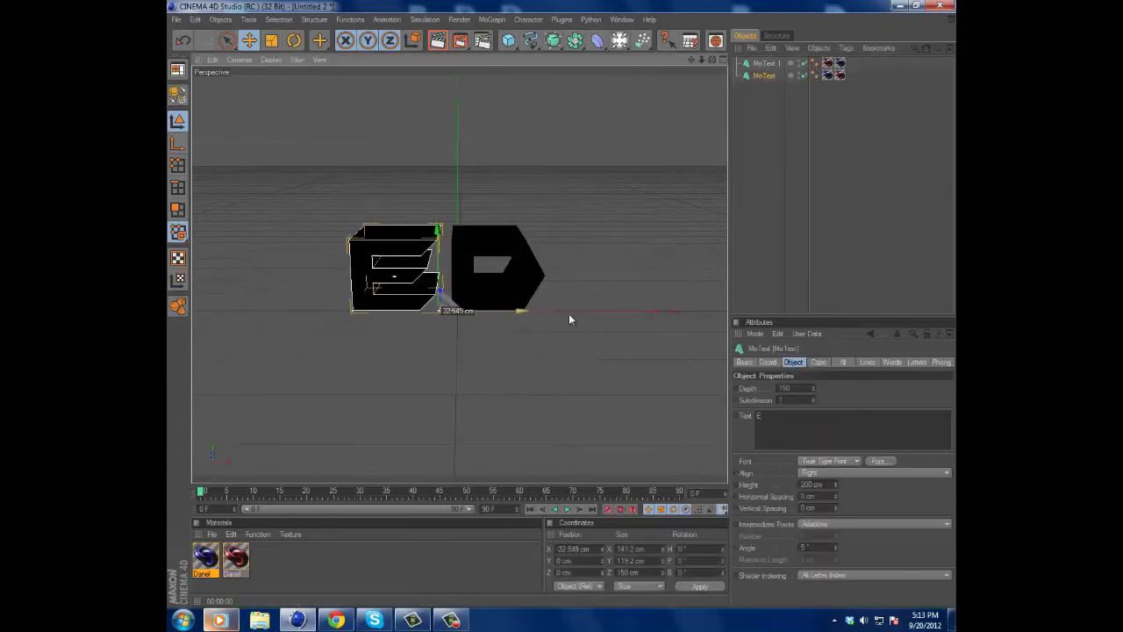
{"action": "left_click", "coordinate": [765, 63]}
{"action": "left_click_drag", "start_coordinate": [575, 309], "coordinate": [611, 309]}
{"action": "left_click", "coordinate": [832, 173]}
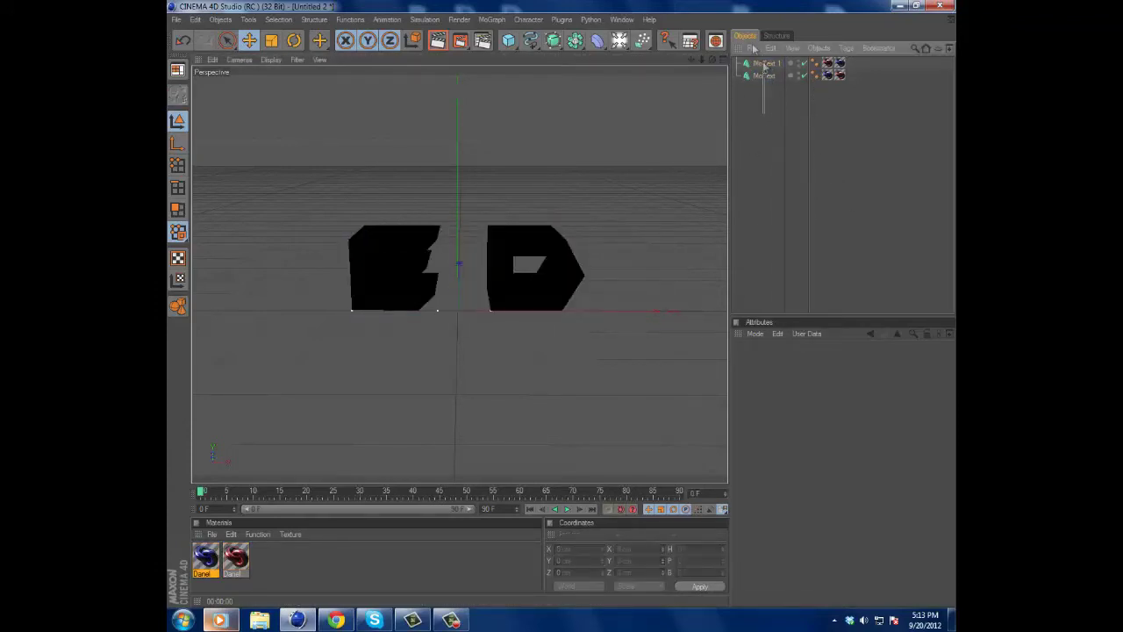
- Break both MoText letters into 20 random pieces each with Thrausi and test render the view
{"action": "key", "text": "ctrl+a"}
{"action": "left_click", "coordinate": [561, 19]}
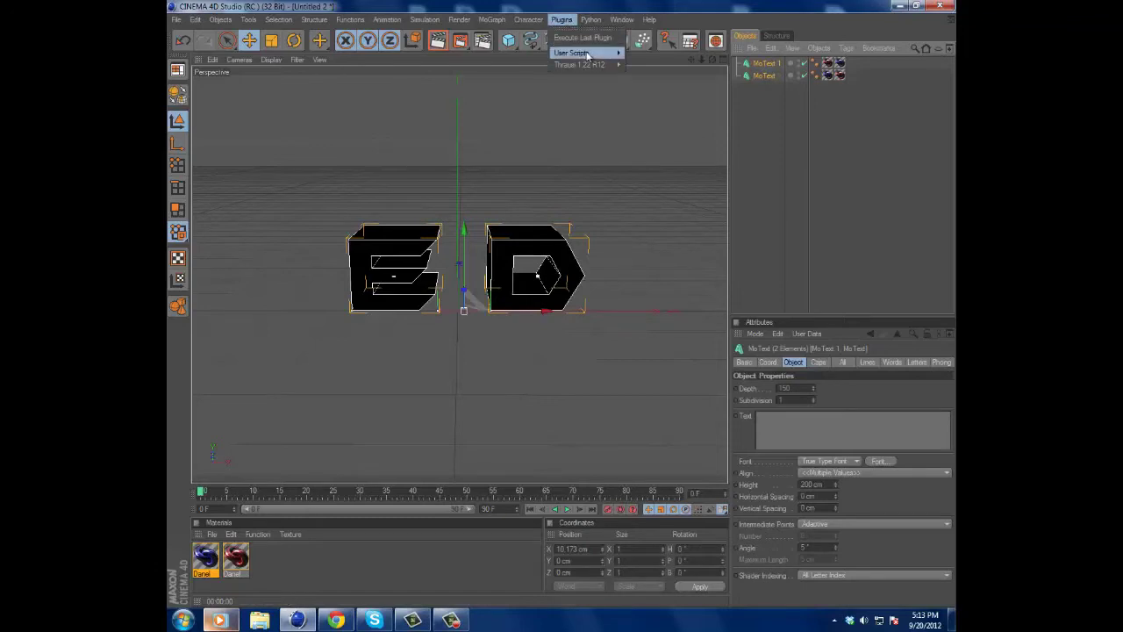
{"action": "mouse_move", "coordinate": [596, 65]}
{"action": "left_click", "coordinate": [649, 69]}
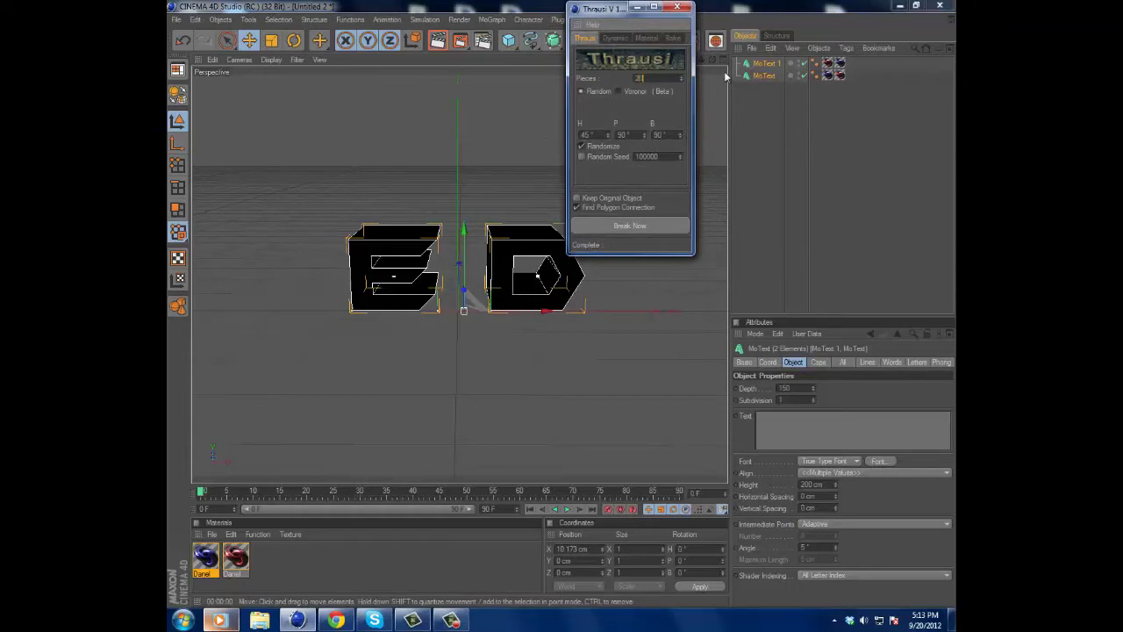
{"action": "left_click", "coordinate": [646, 224]}
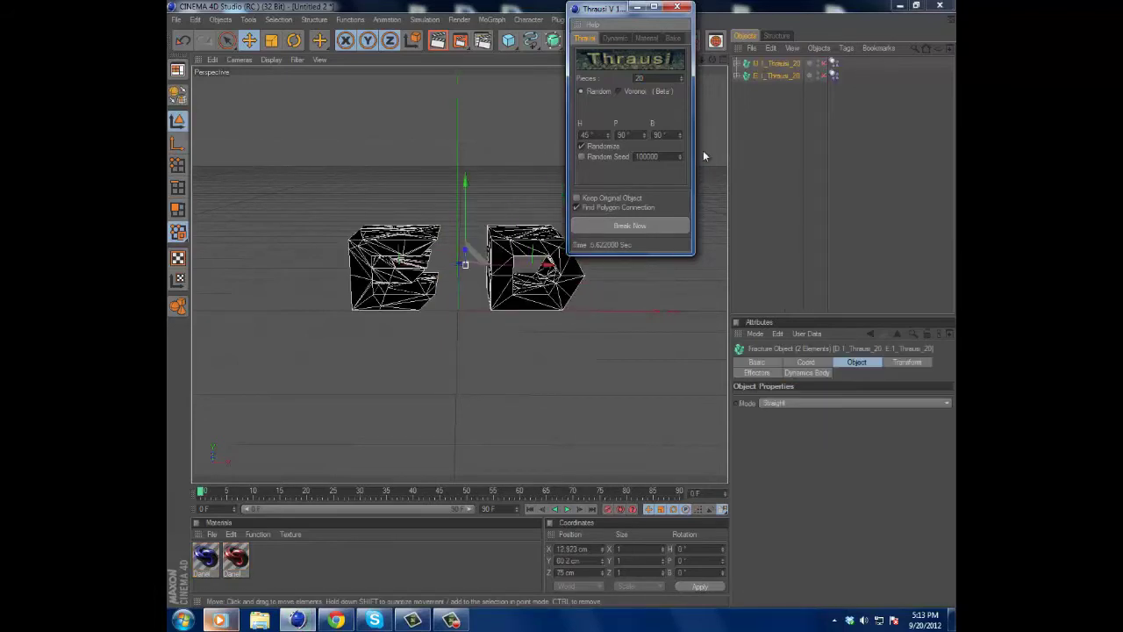
{"action": "left_click", "coordinate": [678, 8]}
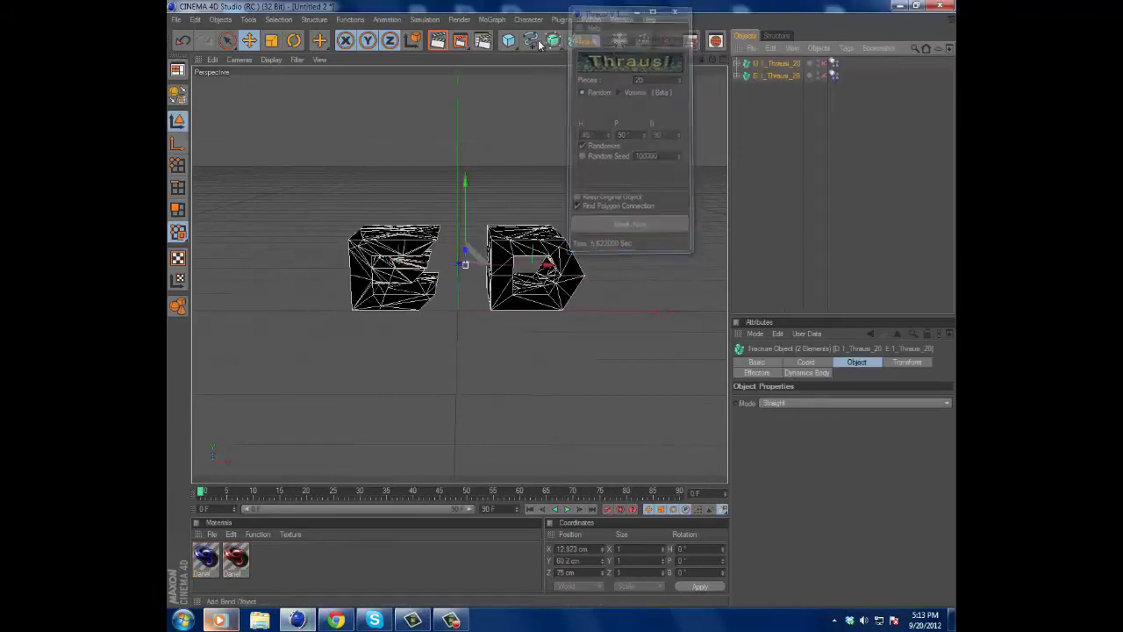
{"action": "left_click", "coordinate": [438, 42]}
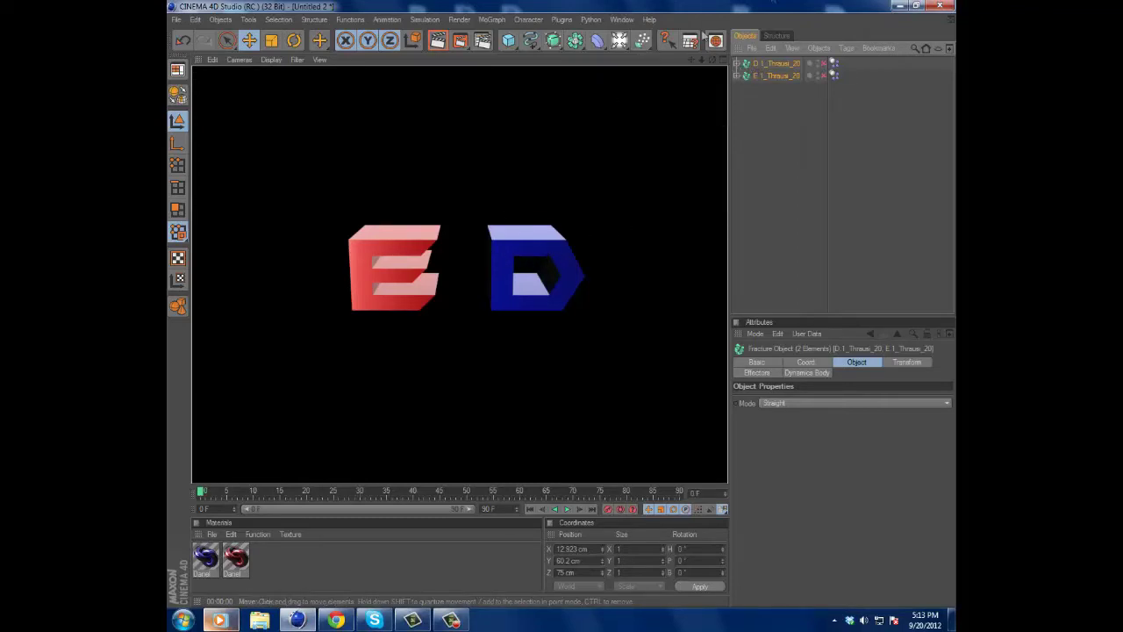
- Delete the Phong tags from all pieces of the D and E fracture objects
{"action": "left_click", "coordinate": [740, 65]}
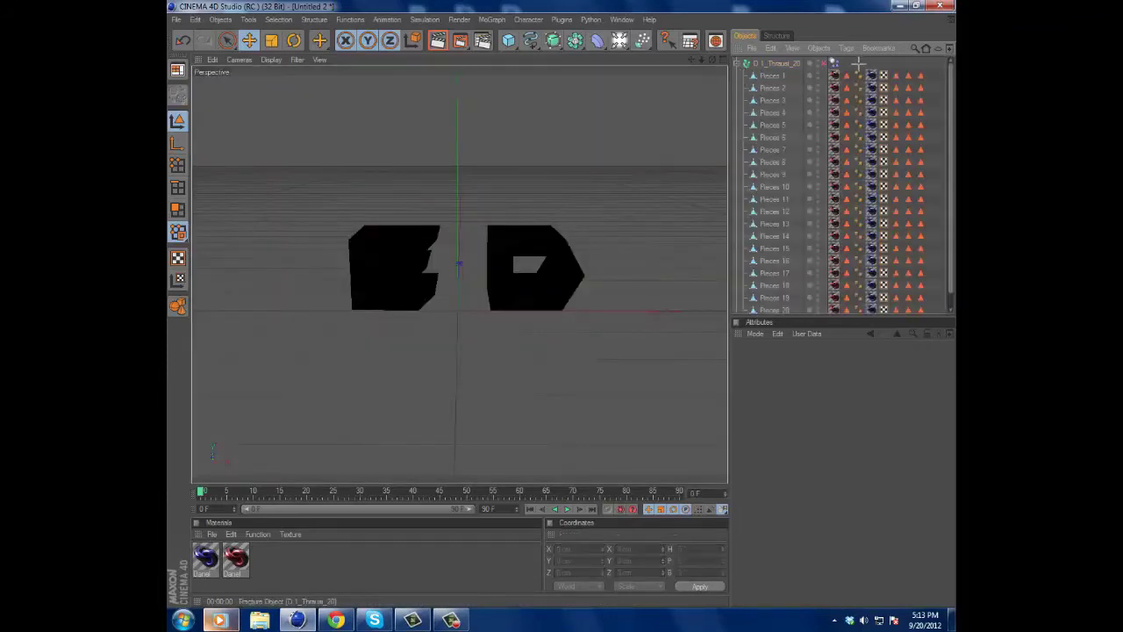
{"action": "left_click_drag", "start_coordinate": [871, 91], "coordinate": [868, 570]}
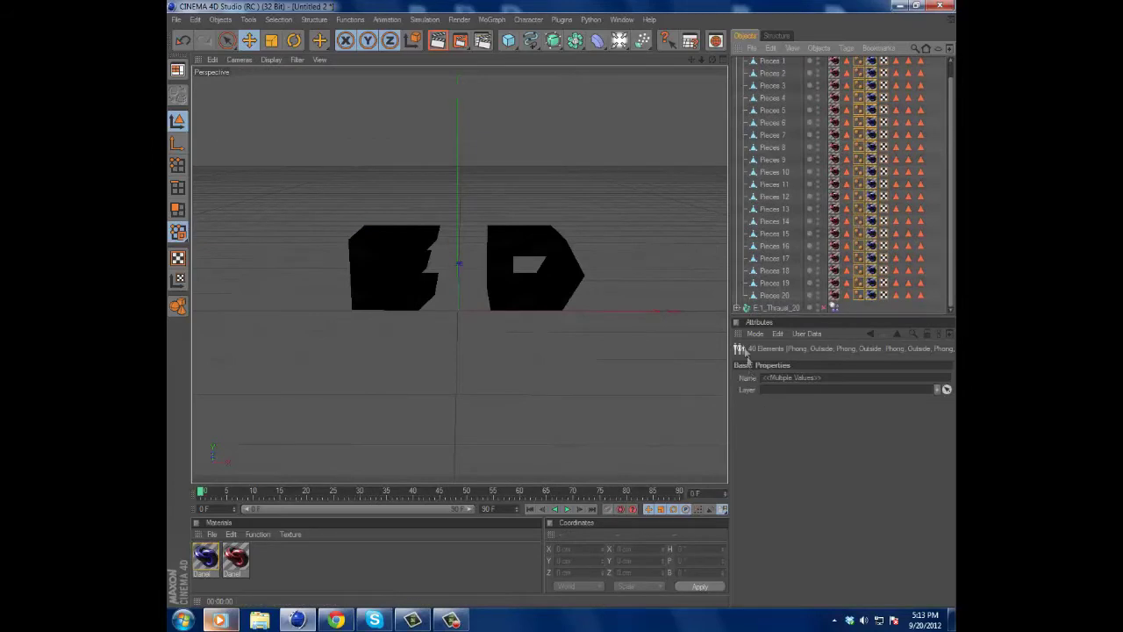
{"action": "left_click", "coordinate": [743, 311]}
{"action": "left_click", "coordinate": [737, 309]}
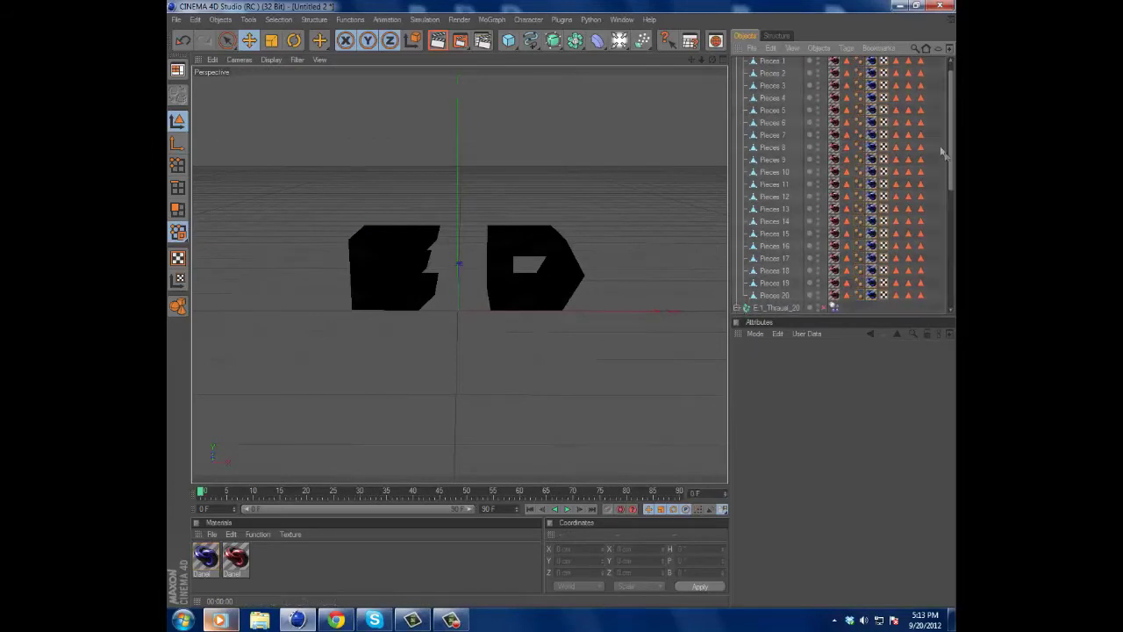
{"action": "left_click_drag", "start_coordinate": [948, 133], "coordinate": [932, 341]}
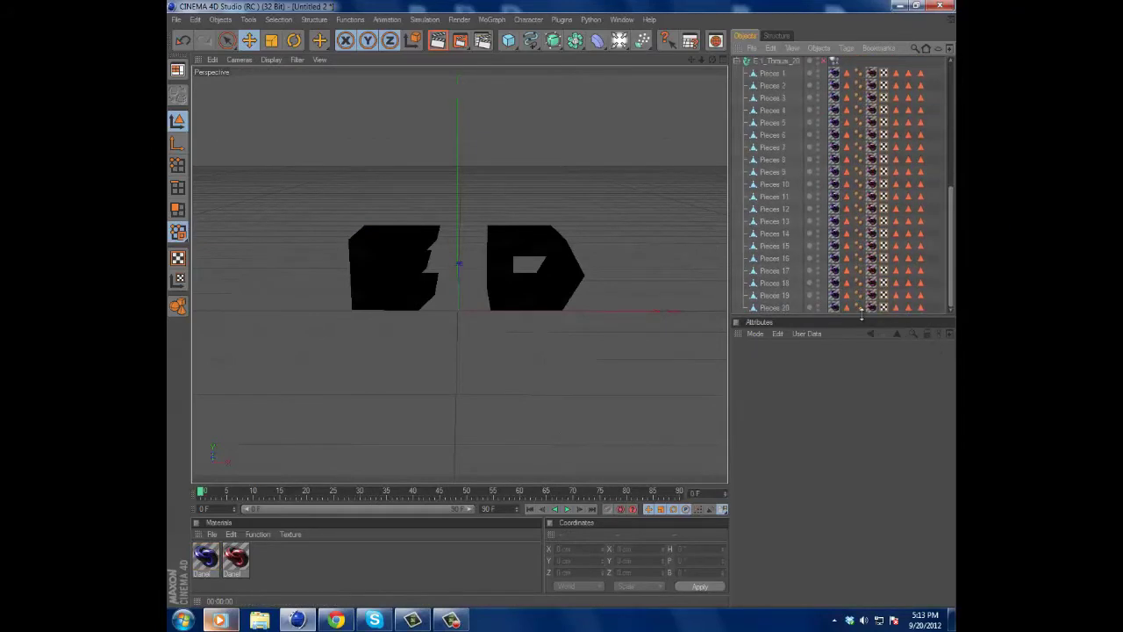
{"action": "left_click_drag", "start_coordinate": [858, 307], "coordinate": [858, 307]}
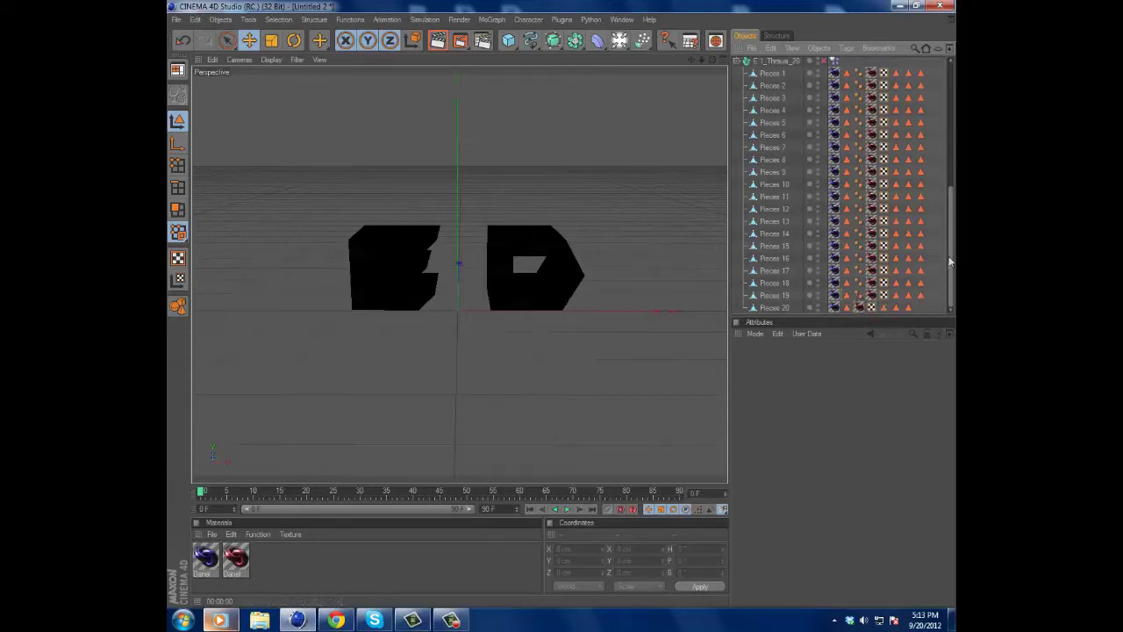
{"action": "scroll", "coordinate": [868, 176], "scroll_direction": "up", "scroll_amount": 7}
{"action": "scroll", "coordinate": [838, 174], "scroll_direction": "down", "scroll_amount": 2}
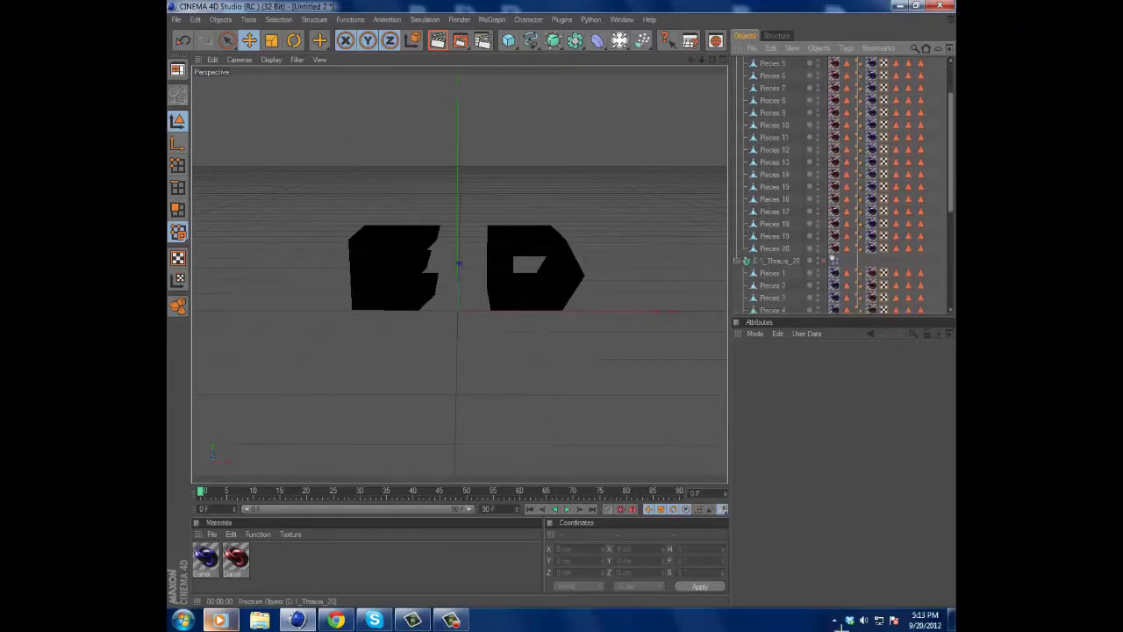
{"action": "left_click_drag", "start_coordinate": [860, 257], "coordinate": [859, 307]}
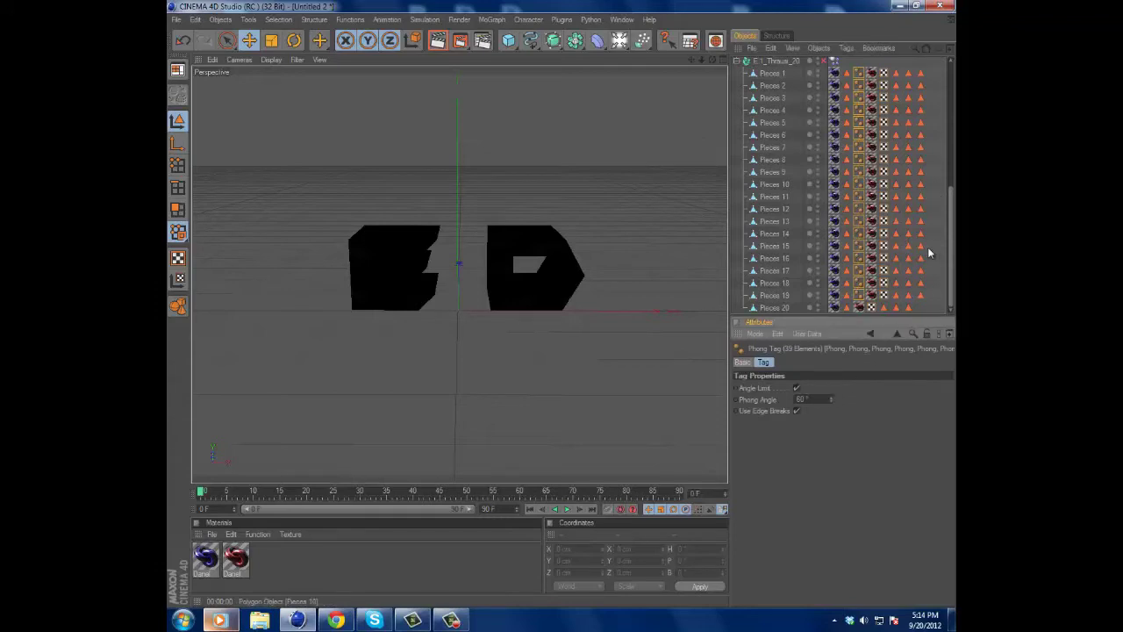
{"action": "key", "text": "Delete"}
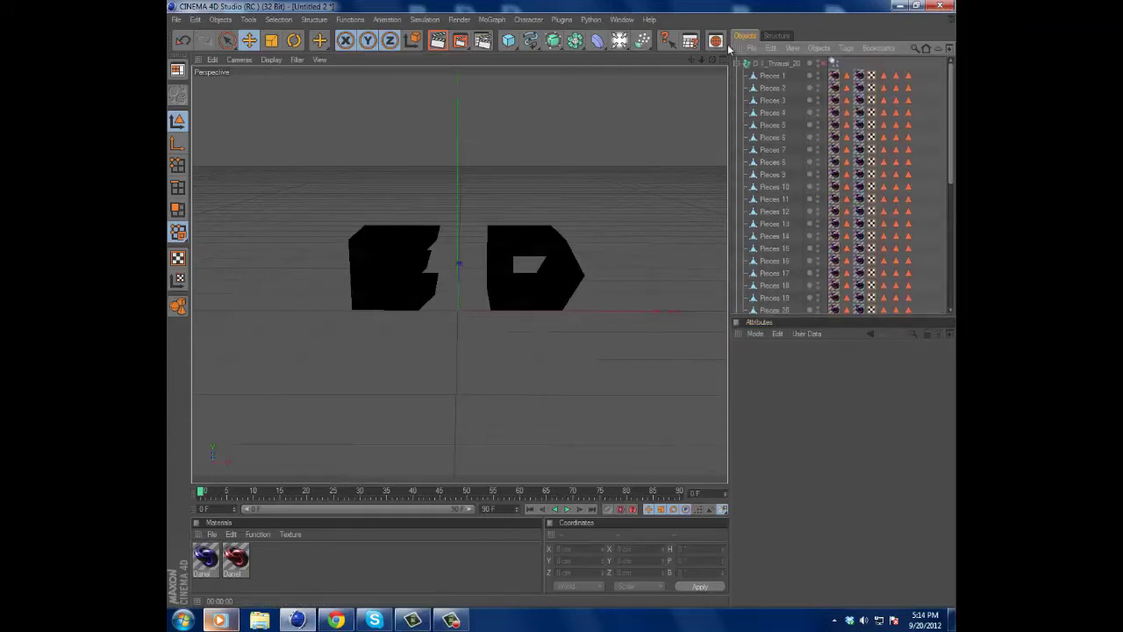
{"action": "left_click", "coordinate": [738, 63]}
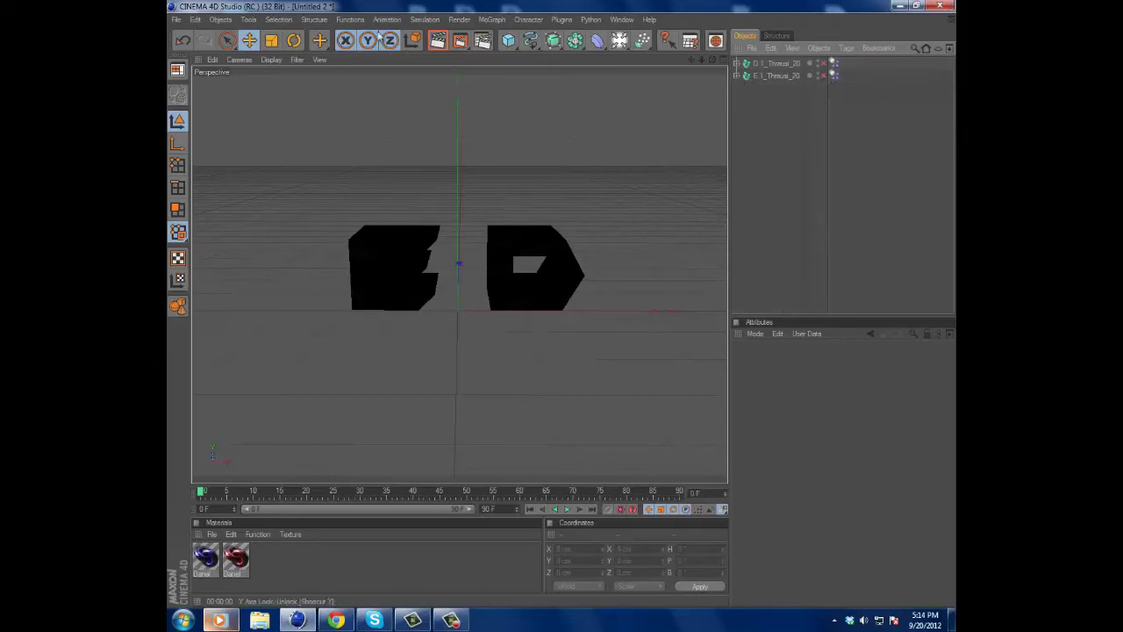
- Render the view, play the shatter simulation twice, and return the timeline to frame 0
{"action": "left_click", "coordinate": [437, 40]}
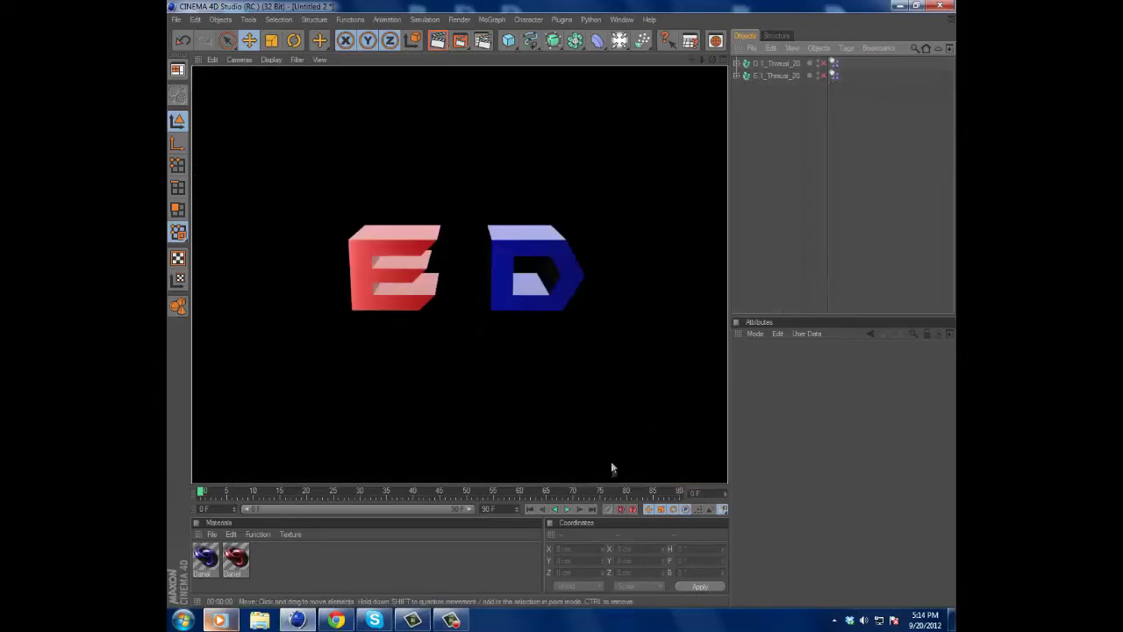
{"action": "left_click", "coordinate": [567, 509]}
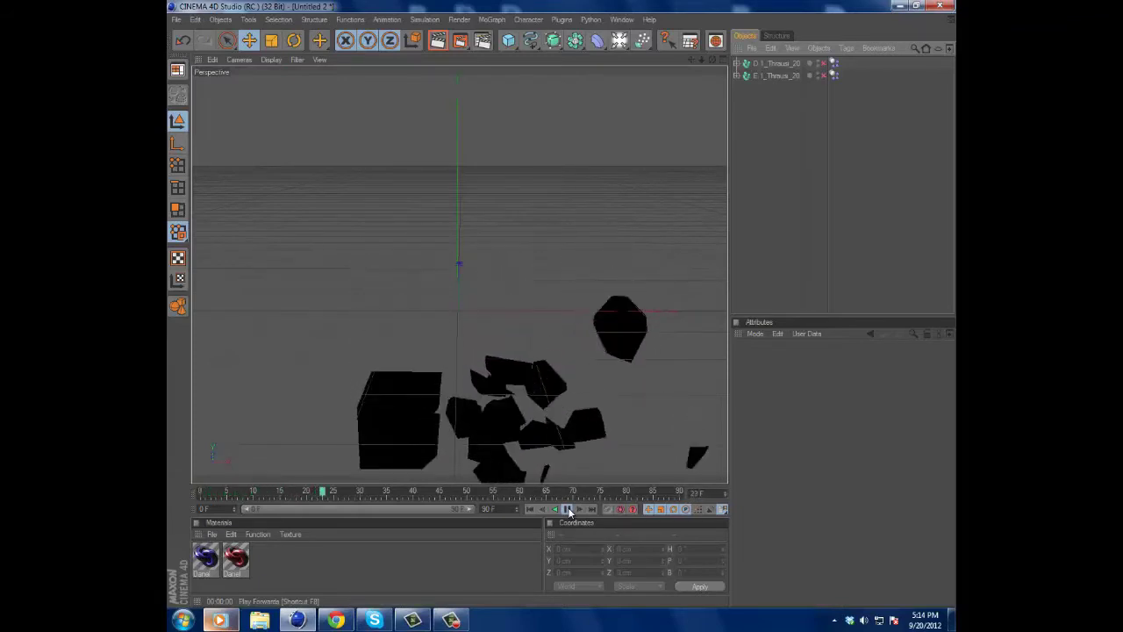
{"action": "left_click_drag", "start_coordinate": [337, 493], "coordinate": [200, 493]}
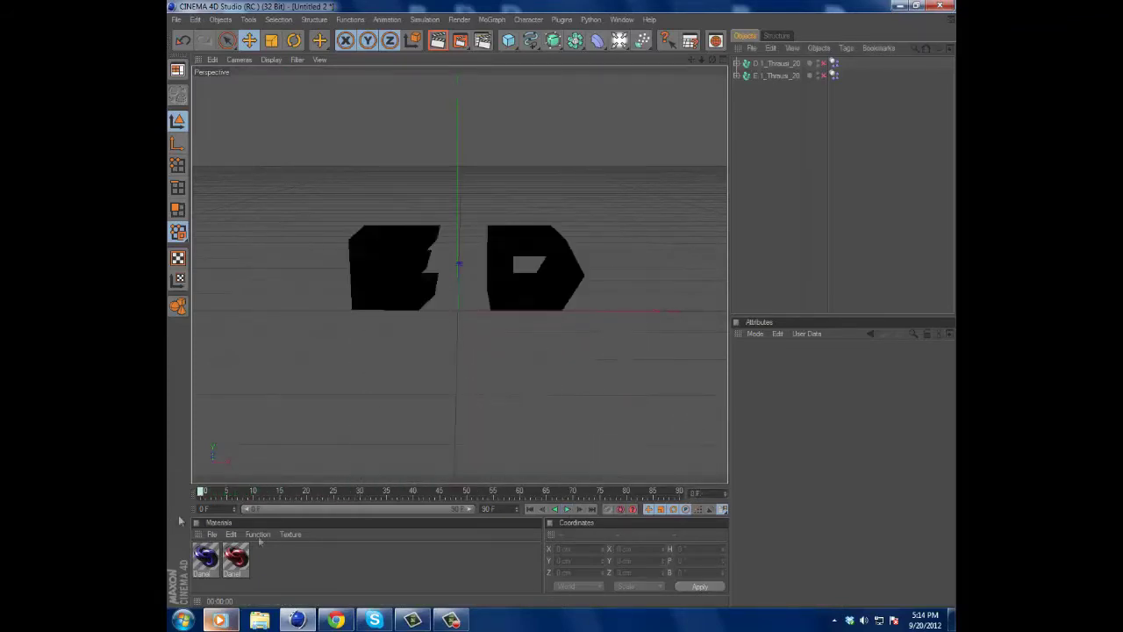
{"action": "left_click", "coordinate": [567, 510]}
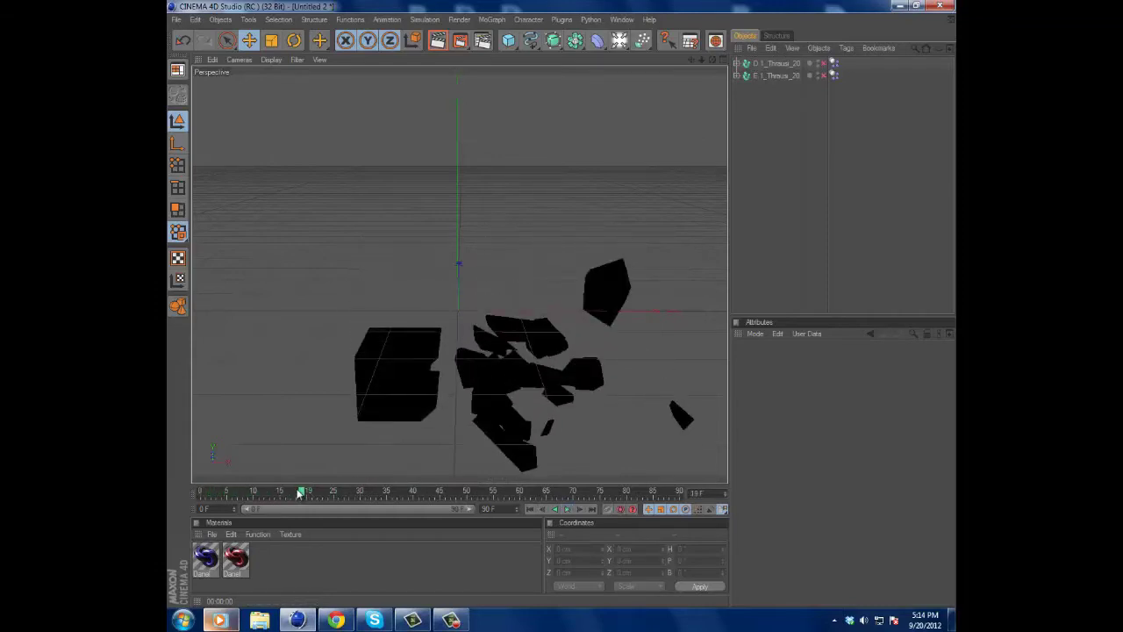
{"action": "left_click_drag", "start_coordinate": [167, 483], "coordinate": [169, 482]}
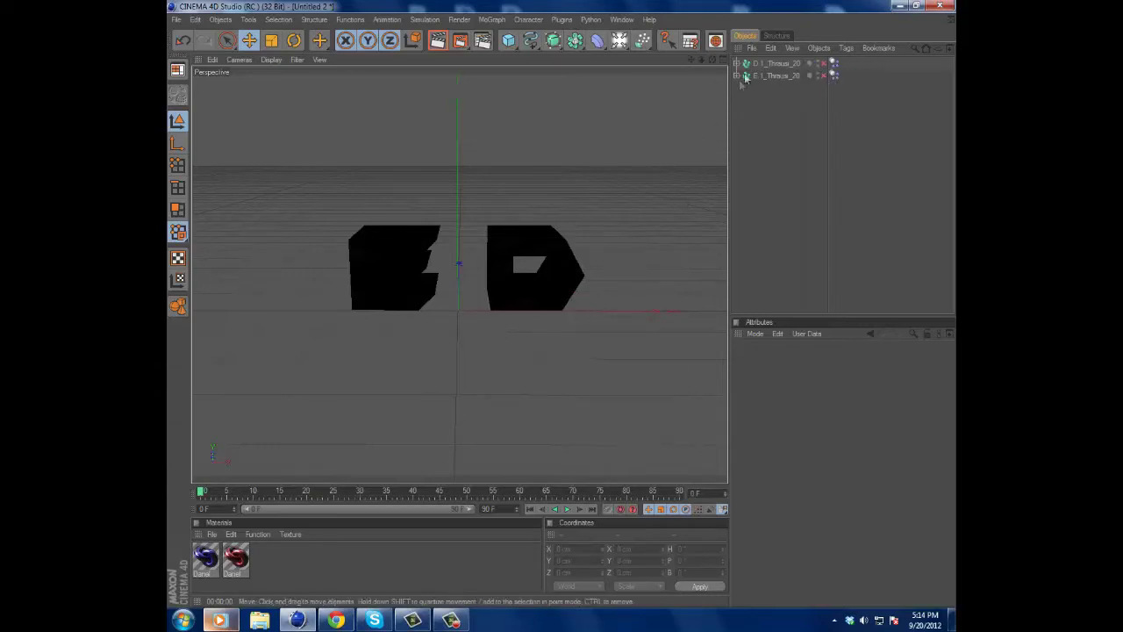
- Move the fractured E along X to about -894 cm, out to the edge of the camera view
{"action": "left_click", "coordinate": [769, 76]}
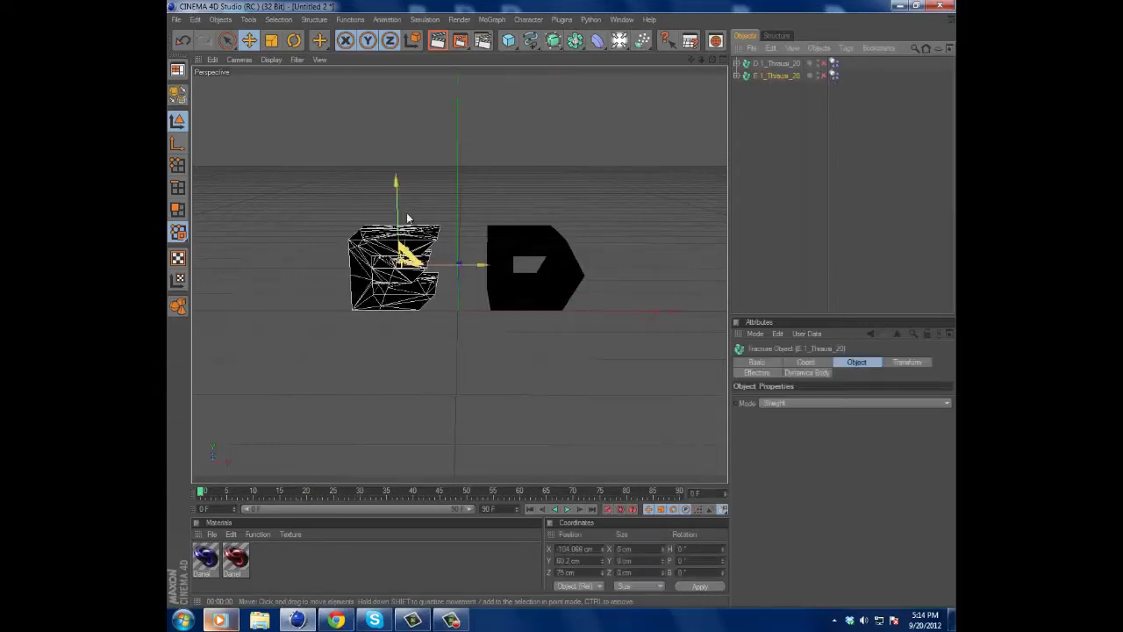
{"action": "scroll", "coordinate": [430, 330], "scroll_direction": "down", "scroll_amount": 4}
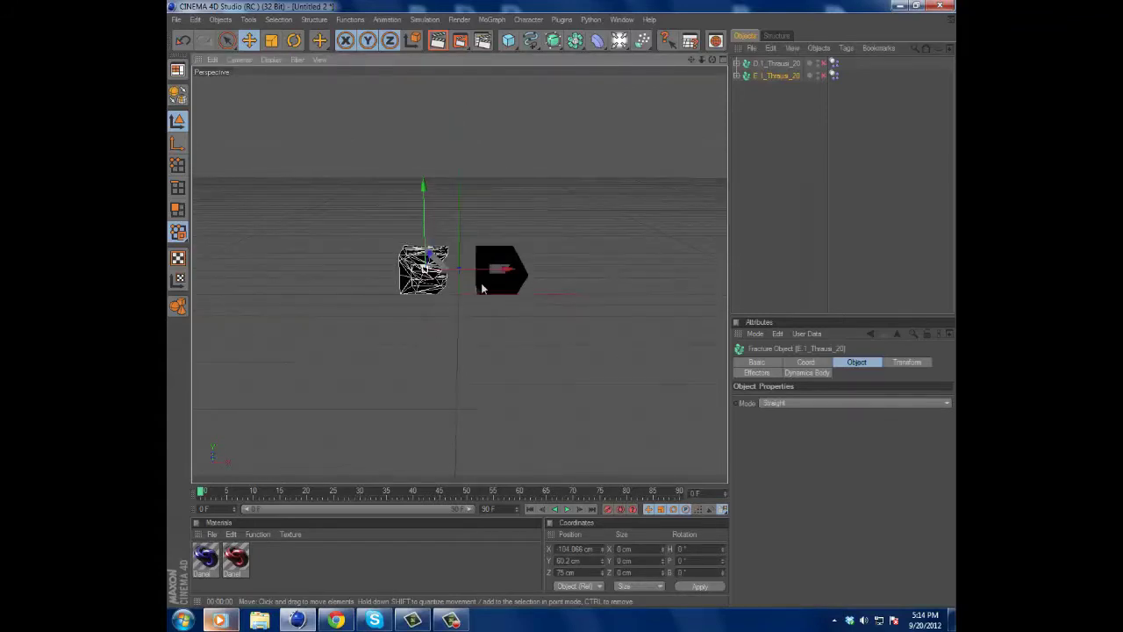
{"action": "left_click_drag", "start_coordinate": [516, 246], "coordinate": [562, 306]}
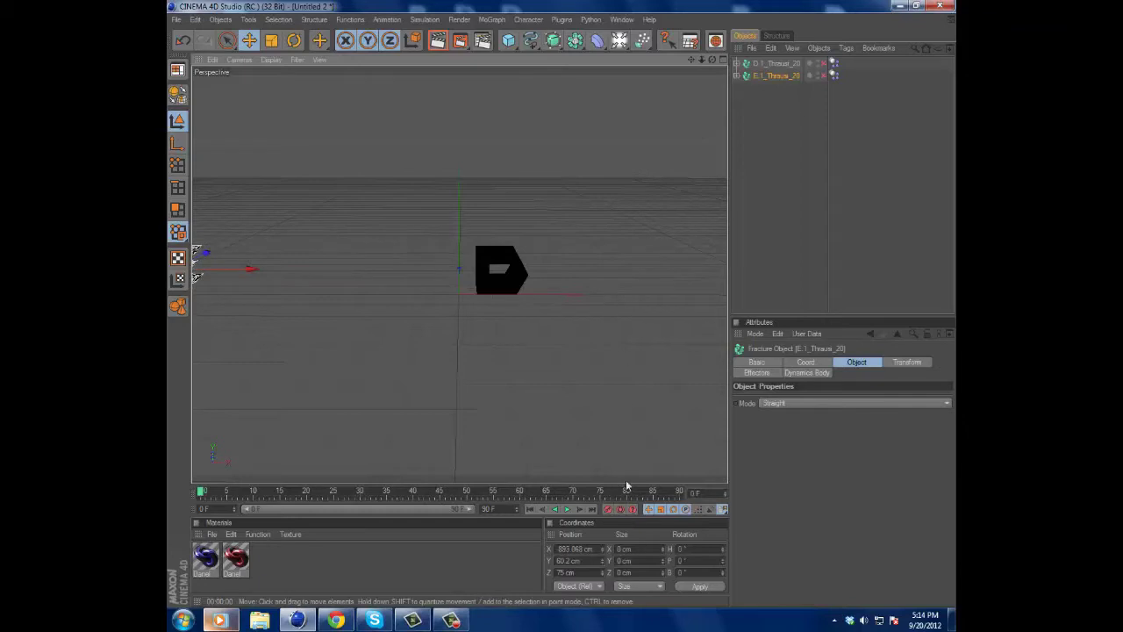
- Move the fractured D along X to about 869 cm, out to the opposite edge of the camera view from the E
{"action": "left_click", "coordinate": [774, 63]}
{"action": "left_click_drag", "start_coordinate": [586, 274], "coordinate": [571, 308]}
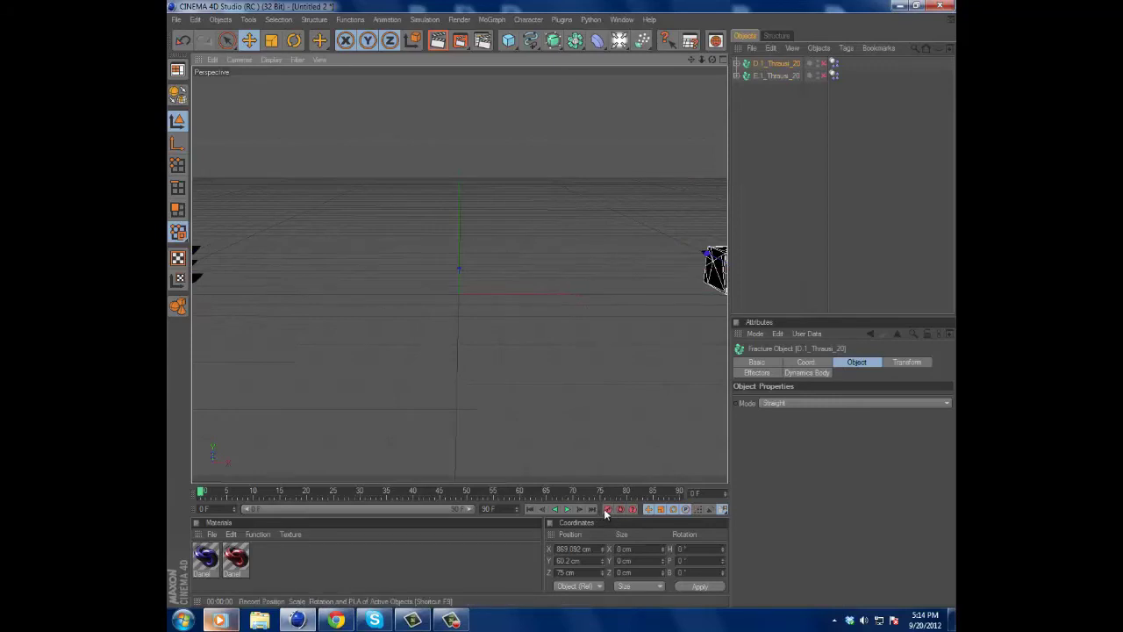
- Extend the animation length to 120 frames and stretch the preview range to frame 120
{"action": "left_click_drag", "start_coordinate": [206, 494], "coordinate": [679, 500]}
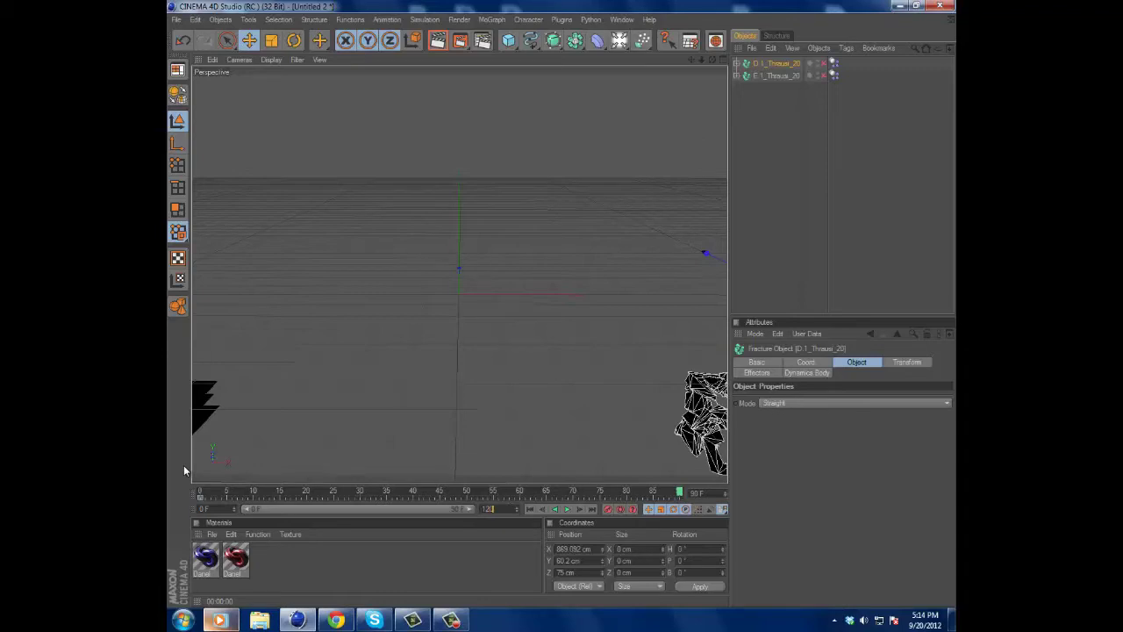
{"action": "type", "text": "0"}
{"action": "key", "text": "Return"}
{"action": "left_click_drag", "start_coordinate": [418, 511], "coordinate": [473, 509]}
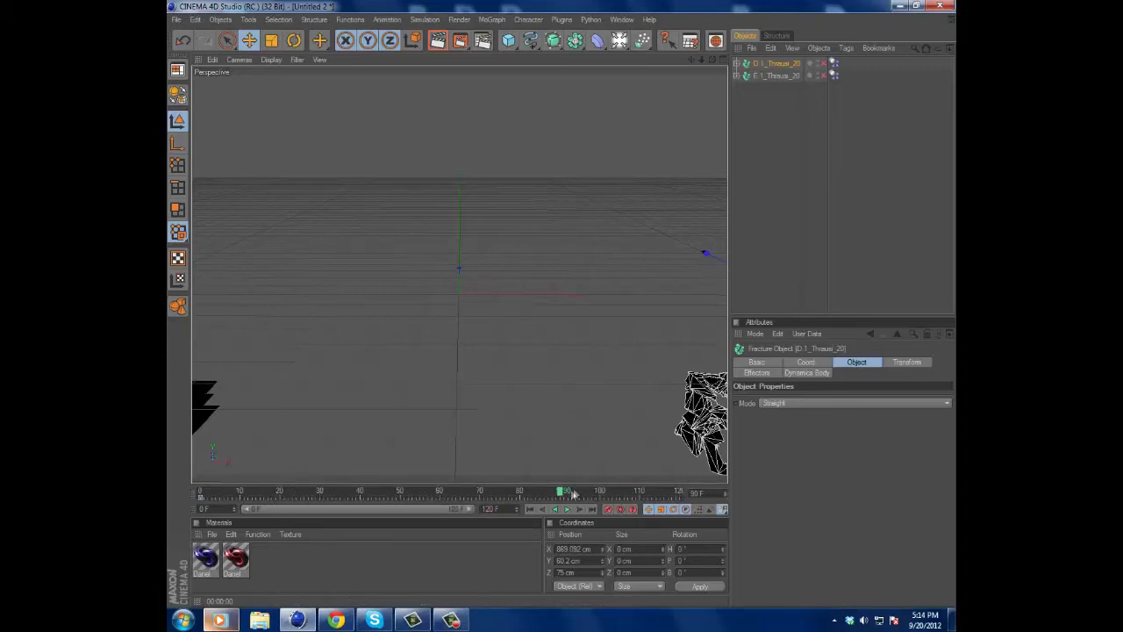
- Try shifting the fractured D inward at frame 90, and undo the outward moves of both letters
{"action": "mouse_move", "coordinate": [561, 490]}
{"action": "left_mouse_down"}
{"action": "mouse_move", "coordinate": [166, 484]}
{"action": "mouse_move", "coordinate": [561, 489]}
{"action": "left_mouse_up"}
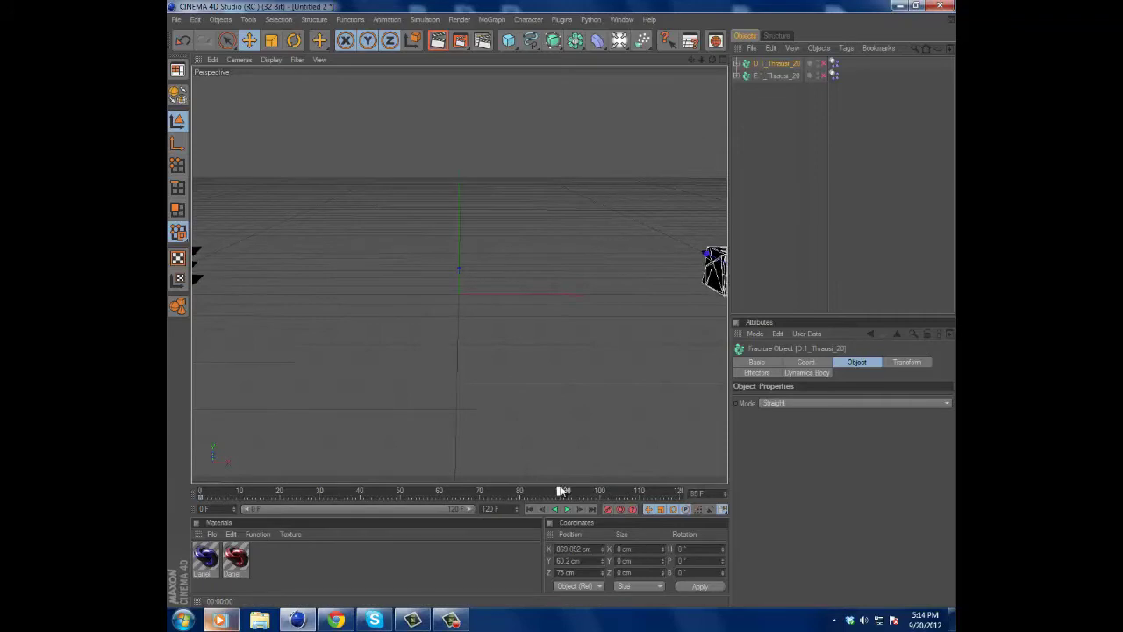
{"action": "left_click_drag", "start_coordinate": [708, 279], "coordinate": [560, 308]}
{"action": "key", "text": "ctrl+z"}
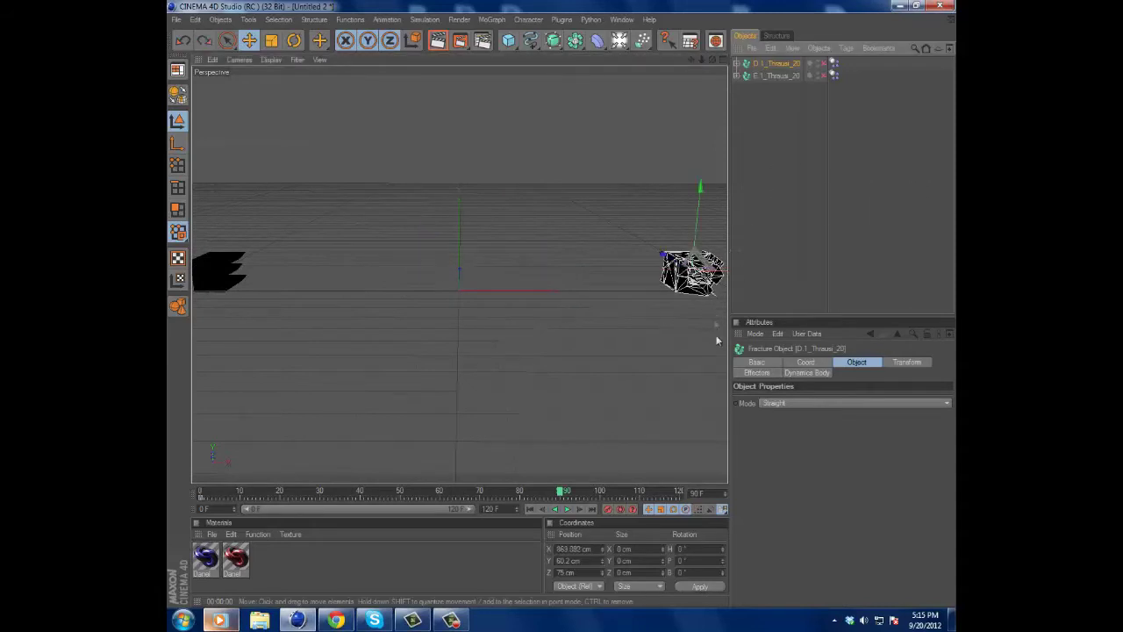
{"action": "key", "text": "ctrl+z"}
{"action": "key", "text": "ctrl+z"}
{"action": "key", "text": "ctrl+z"}
- At frame 0, move the fractured E to about -46 cm and the D to about 75 cm along X so they touch, and render the view
{"action": "left_click_drag", "start_coordinate": [559, 487], "coordinate": [167, 543]}
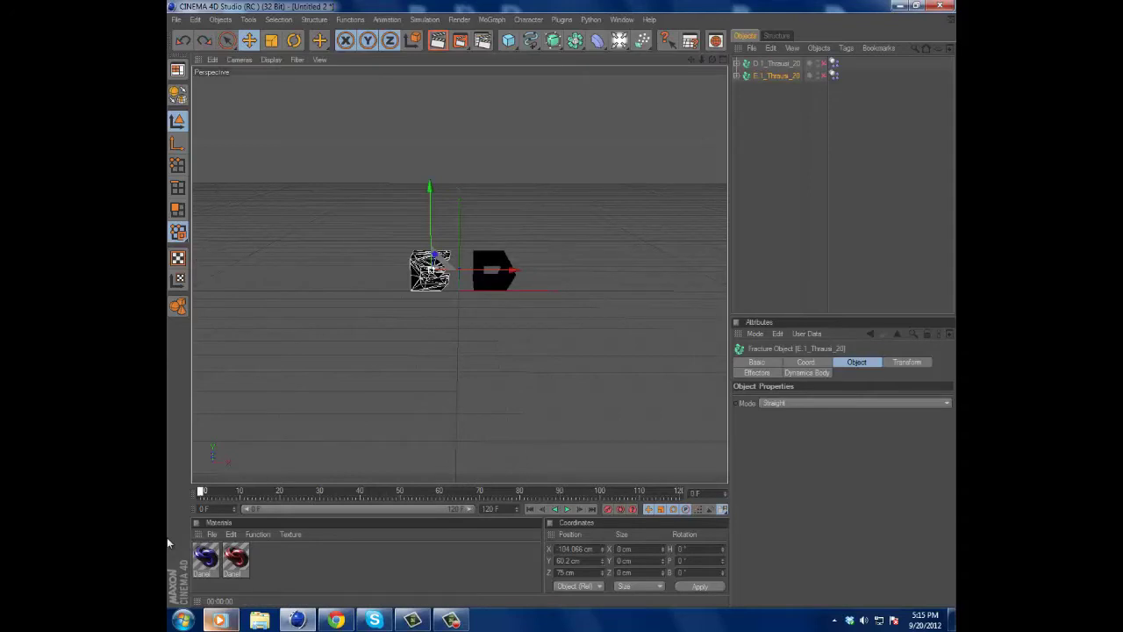
{"action": "left_click_drag", "start_coordinate": [478, 489], "coordinate": [528, 489]}
{"action": "left_click_drag", "start_coordinate": [267, 499], "coordinate": [167, 480]}
{"action": "scroll", "coordinate": [578, 264], "scroll_direction": "up", "scroll_amount": 3}
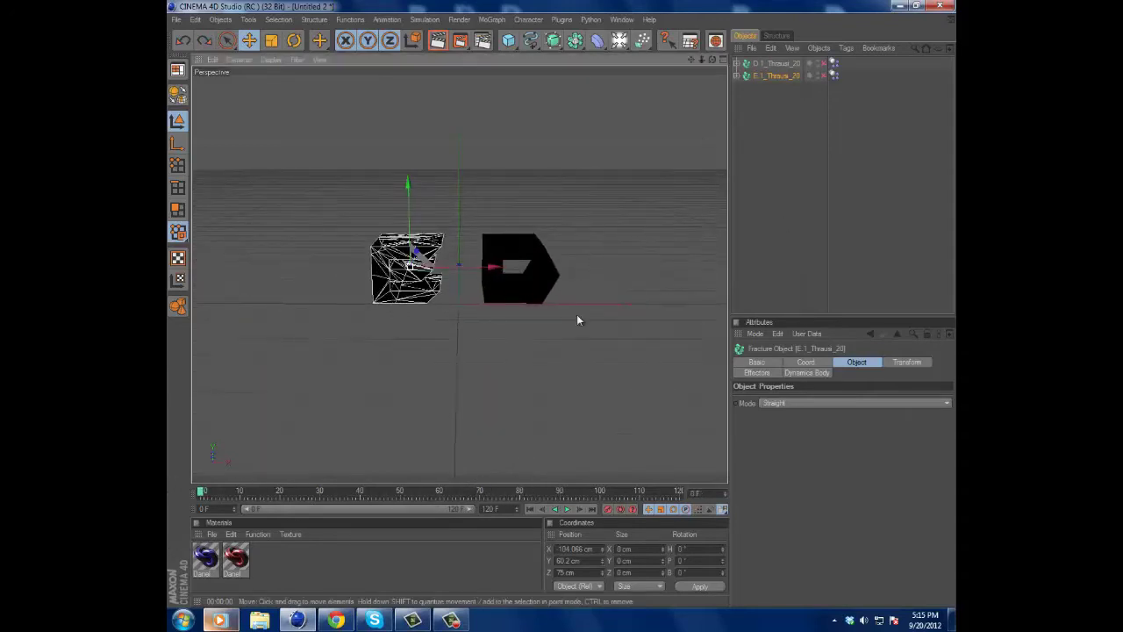
{"action": "left_click_drag", "start_coordinate": [457, 257], "coordinate": [564, 308]}
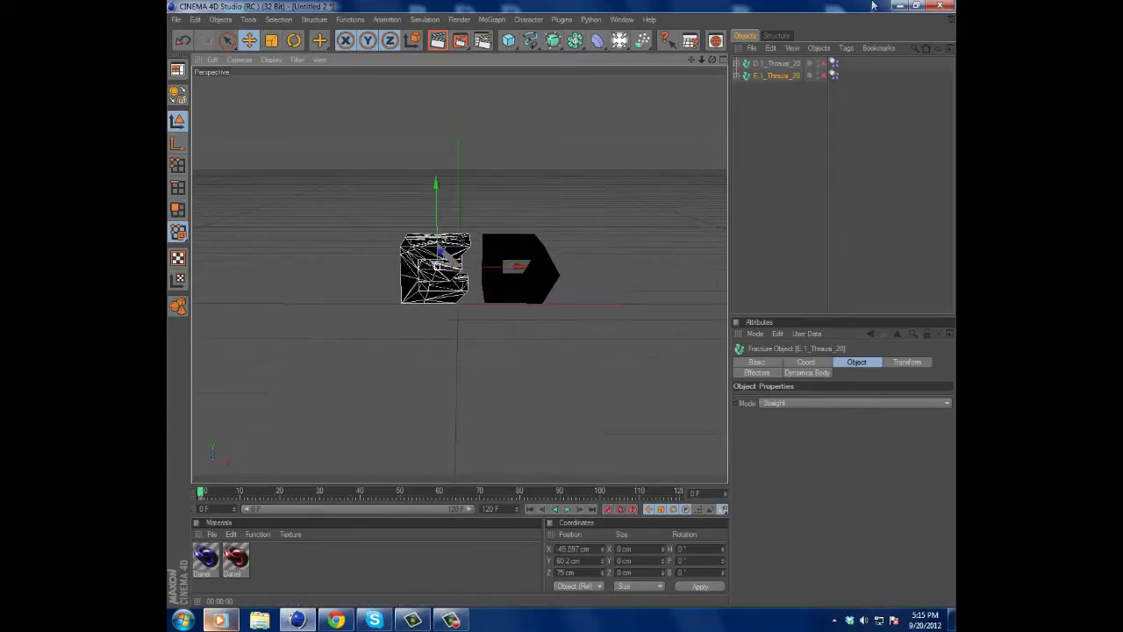
{"action": "left_click", "coordinate": [526, 272]}
{"action": "left_click_drag", "start_coordinate": [601, 278], "coordinate": [558, 309]}
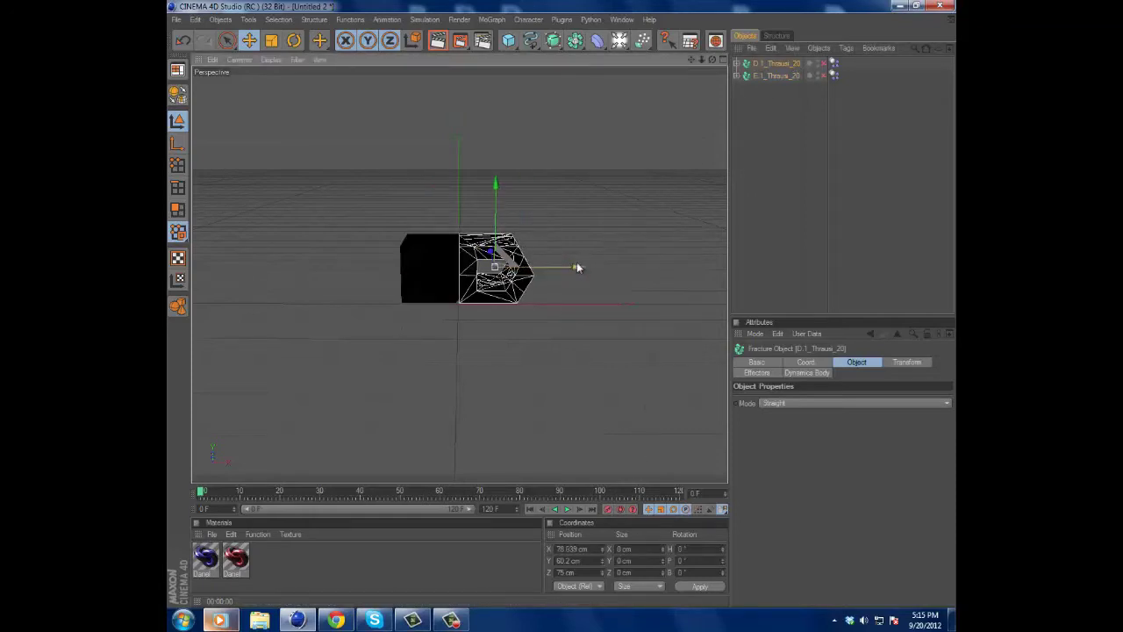
{"action": "left_click", "coordinate": [443, 48]}
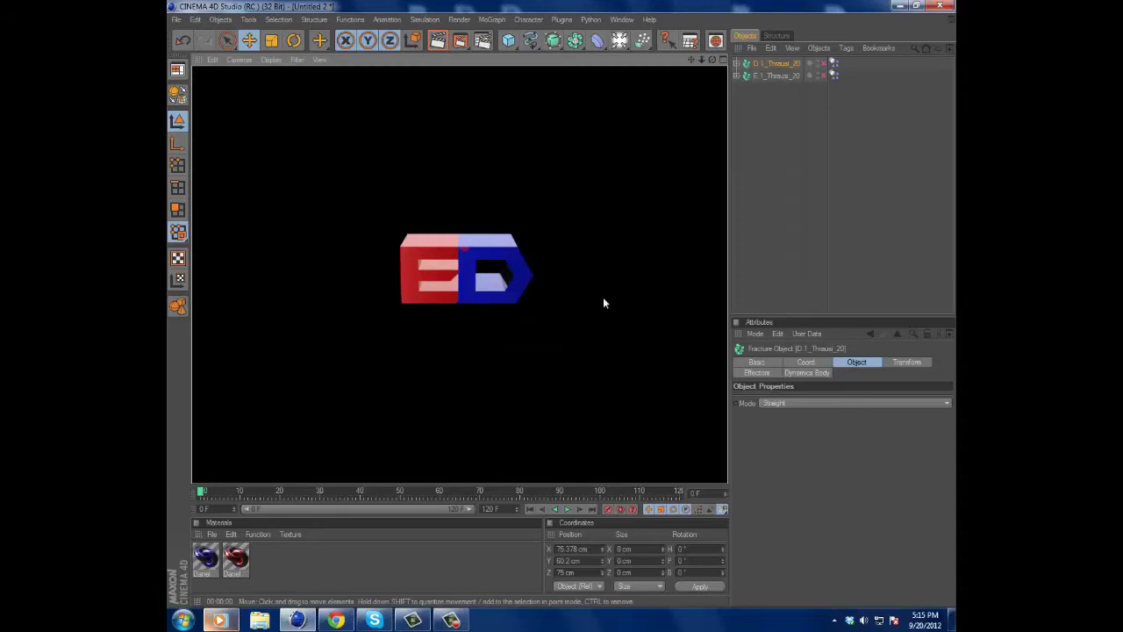
- Record keyframes for the touching positions of the fractured D and E and shift them to frame 90
{"action": "left_click", "coordinate": [779, 65]}
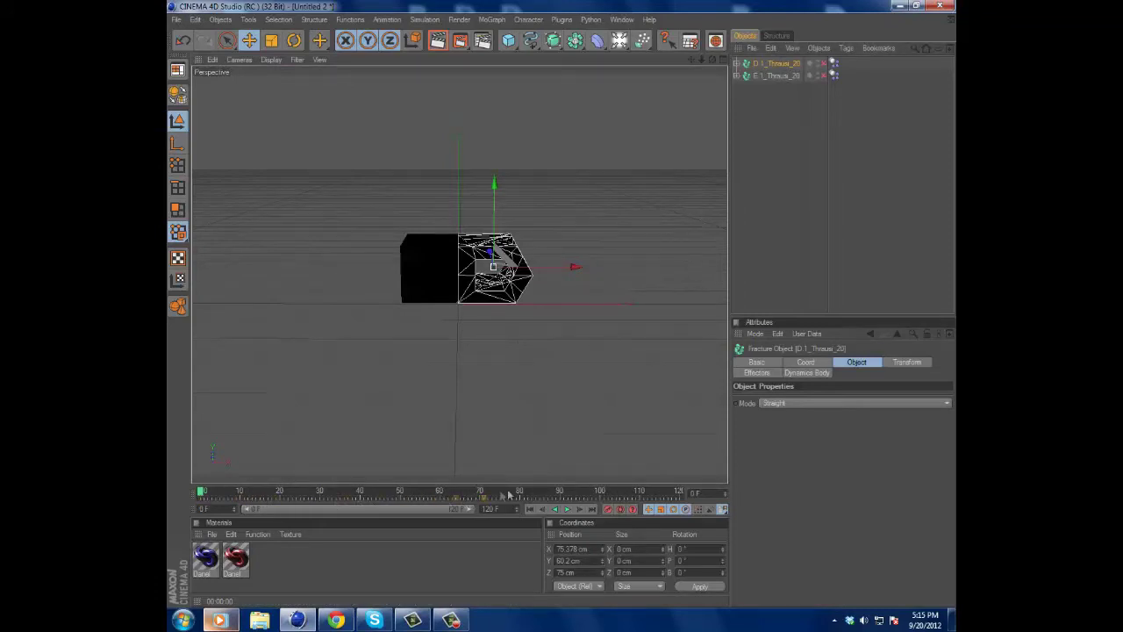
{"action": "left_click", "coordinate": [765, 76]}
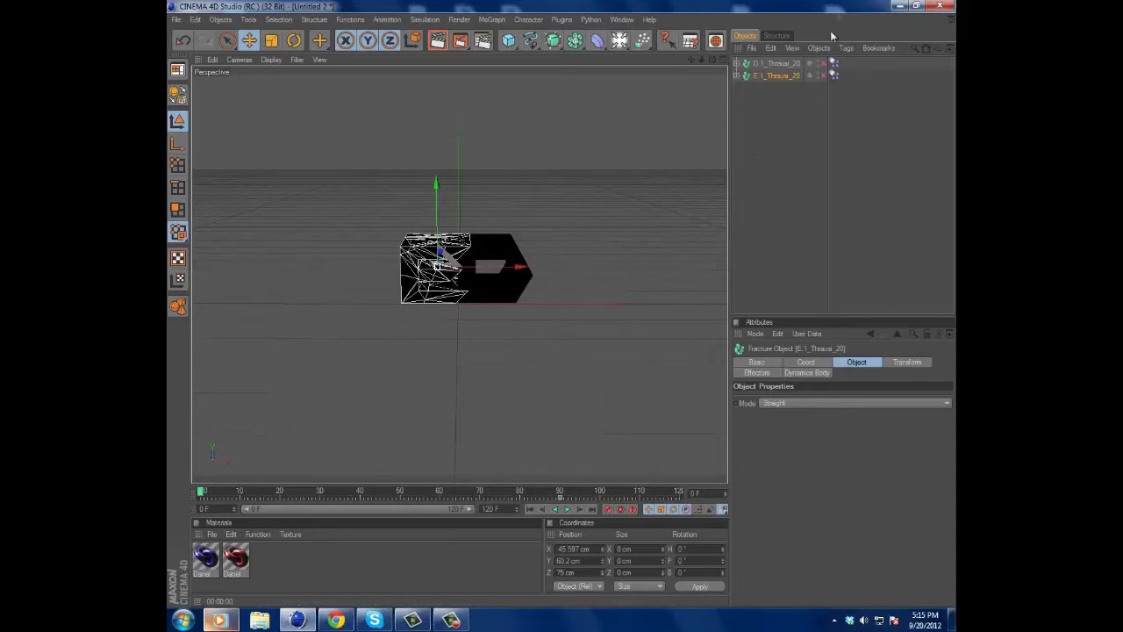
- At frame 0, move the fractured D along X to about 1330 cm, out of the camera view
{"action": "left_click", "coordinate": [776, 63]}
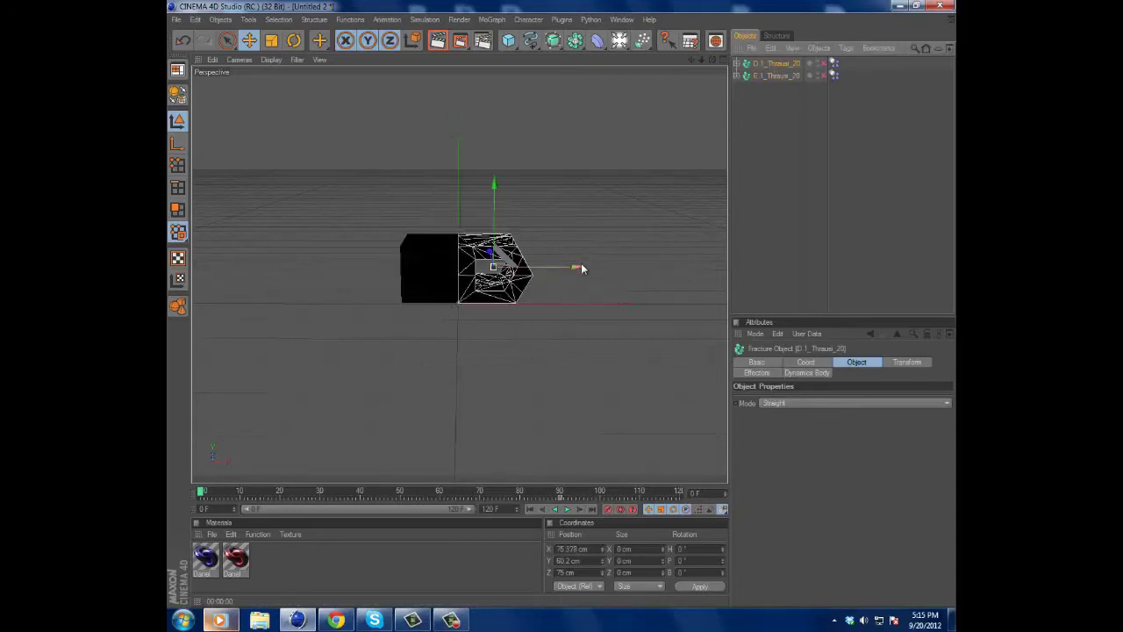
{"action": "left_click_drag", "start_coordinate": [579, 267], "coordinate": [776, 268]}
{"action": "scroll", "coordinate": [526, 277], "scroll_direction": "down", "scroll_amount": 4}
{"action": "left_click_drag", "start_coordinate": [707, 268], "coordinate": [561, 307]}
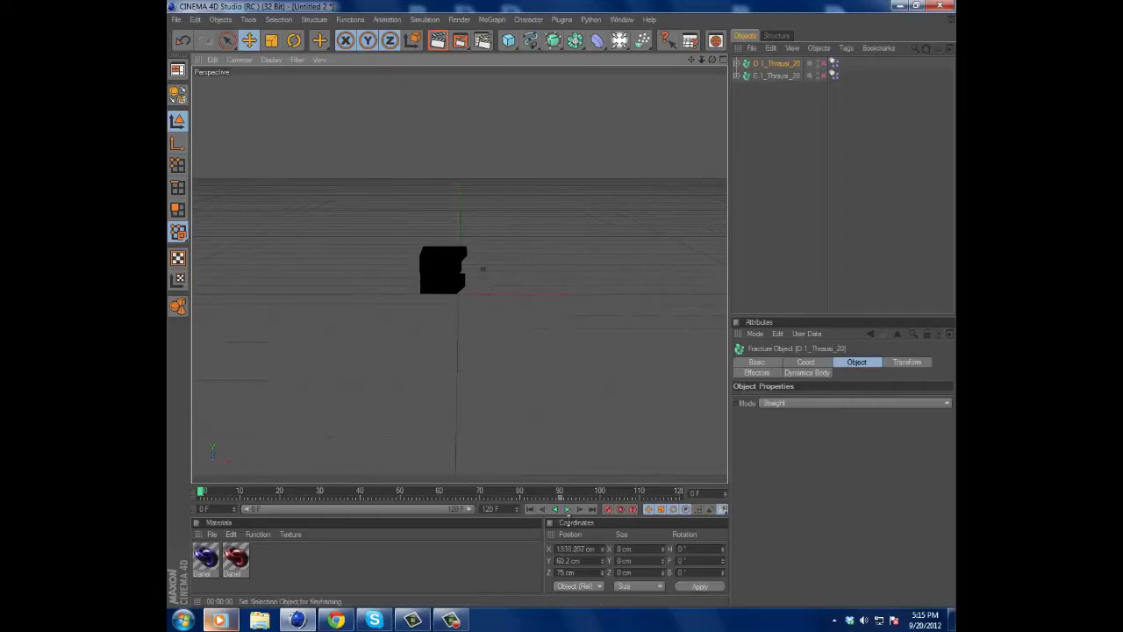
- At frame 0, move the fractured E along X to about -843 cm and record a keyframe for its starting position
{"action": "left_click", "coordinate": [776, 75]}
{"action": "left_click_drag", "start_coordinate": [526, 276], "coordinate": [561, 306]}
{"action": "key", "text": "ctrl+z"}
{"action": "key", "text": "ctrl+z"}
{"action": "key", "text": "ctrl+z"}
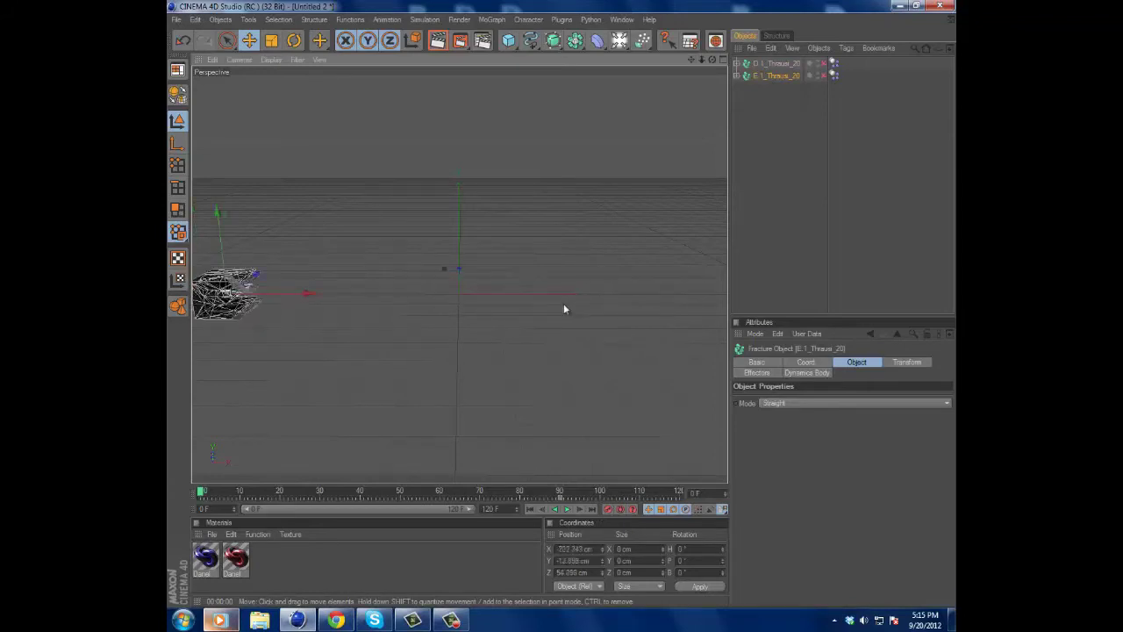
{"action": "key", "text": "ctrl+y"}
{"action": "key", "text": "ctrl+y"}
{"action": "key", "text": "ctrl+y"}
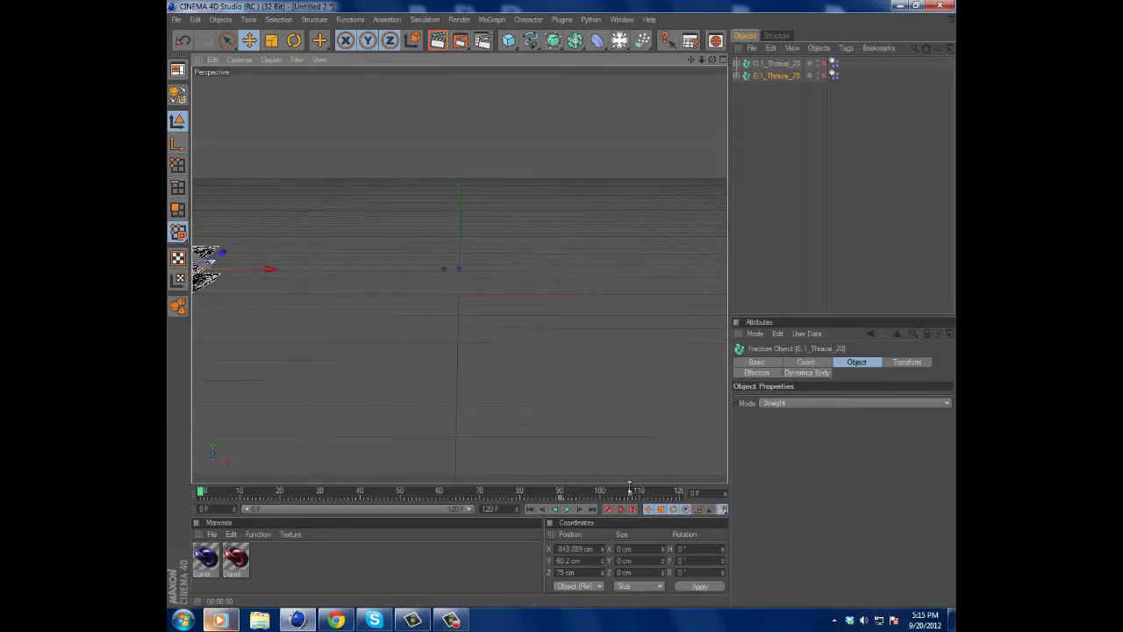
{"action": "scroll", "coordinate": [492, 338], "scroll_direction": "up", "scroll_amount": 2}
{"action": "left_click_drag", "start_coordinate": [691, 60], "coordinate": [561, 303]}
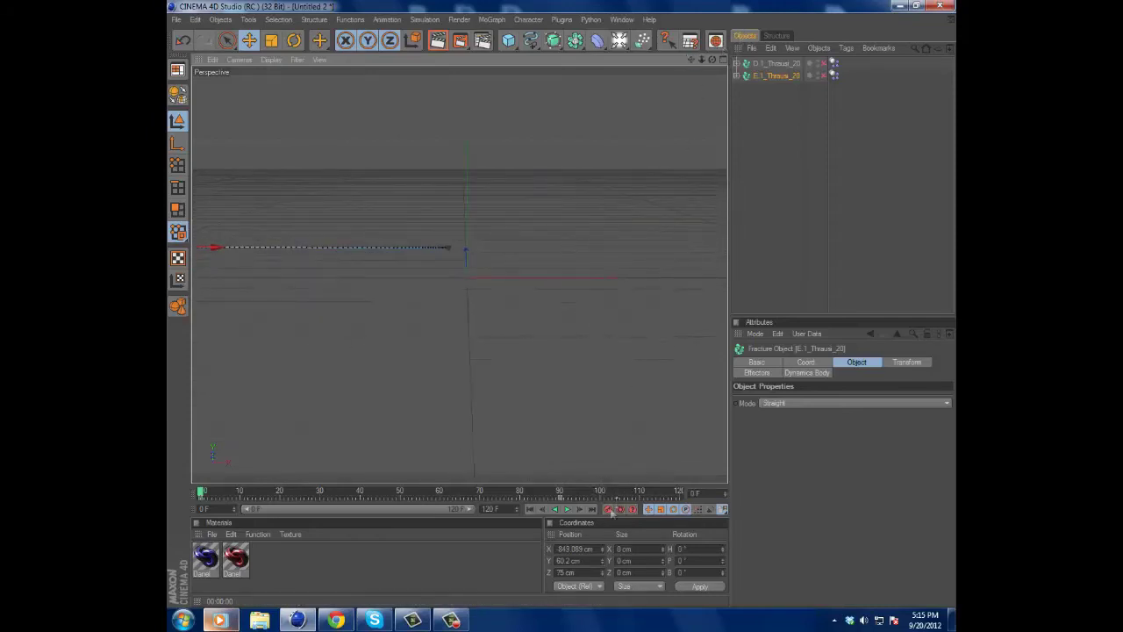
- Play the letter animation from frame 0 twice to check the motion, and return to the first frame
{"action": "left_click", "coordinate": [565, 510]}
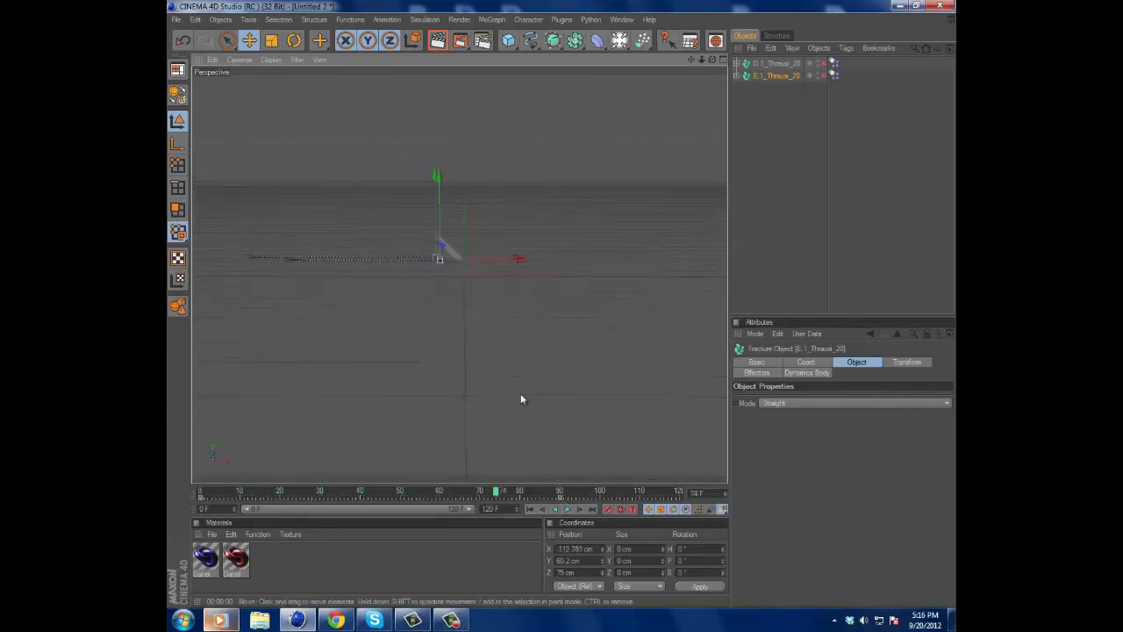
{"action": "left_click", "coordinate": [530, 510]}
{"action": "left_click", "coordinate": [566, 510]}
{"action": "left_click", "coordinate": [530, 510]}
{"action": "scroll", "coordinate": [615, 244], "scroll_direction": "up", "scroll_amount": 5}
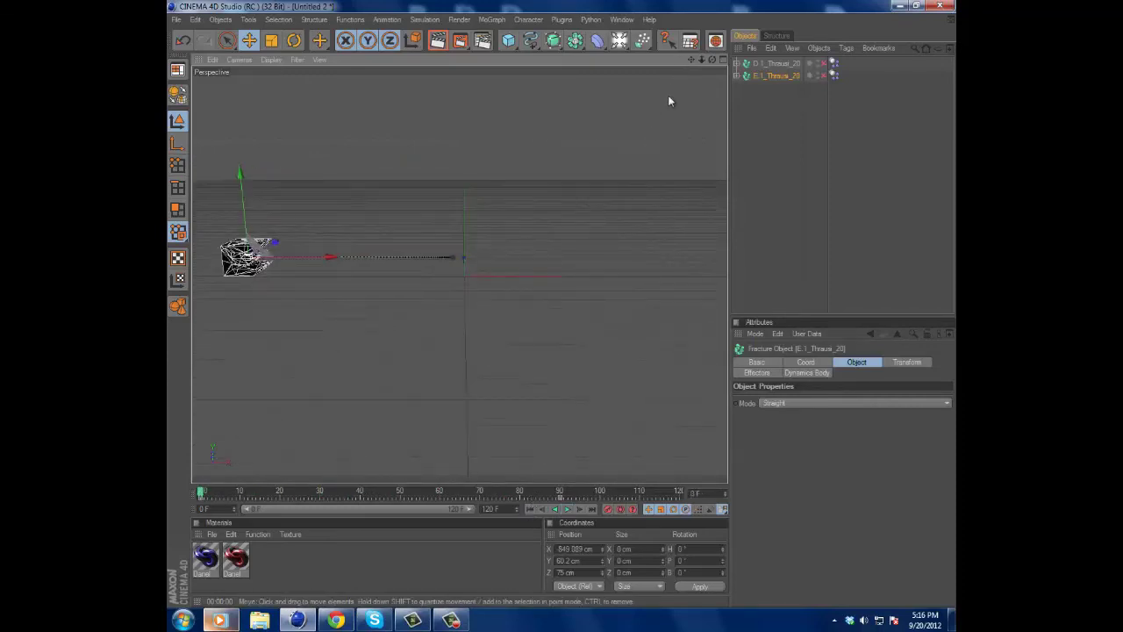
- Set the trigger of both letters' Dynamics Body tags to On Collision and play the simulation
{"action": "scroll", "coordinate": [667, 101], "scroll_direction": "up", "scroll_amount": 2}
{"action": "left_click", "coordinate": [835, 75]}
{"action": "left_click", "coordinate": [834, 63], "text": "shift"}
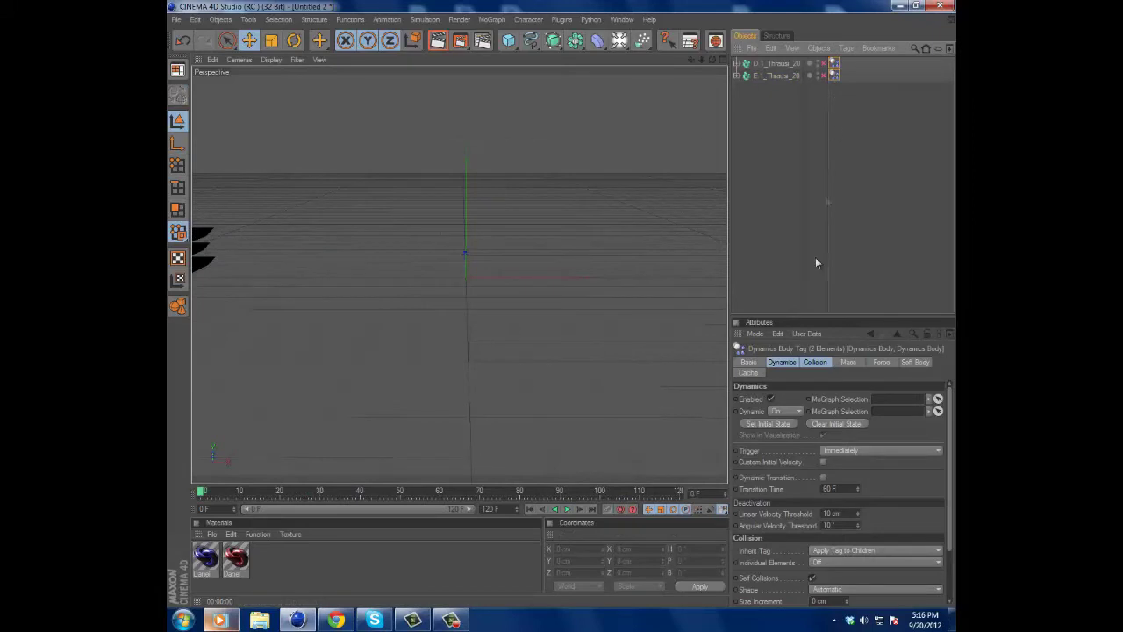
{"action": "left_click", "coordinate": [854, 450]}
{"action": "left_click", "coordinate": [841, 486]}
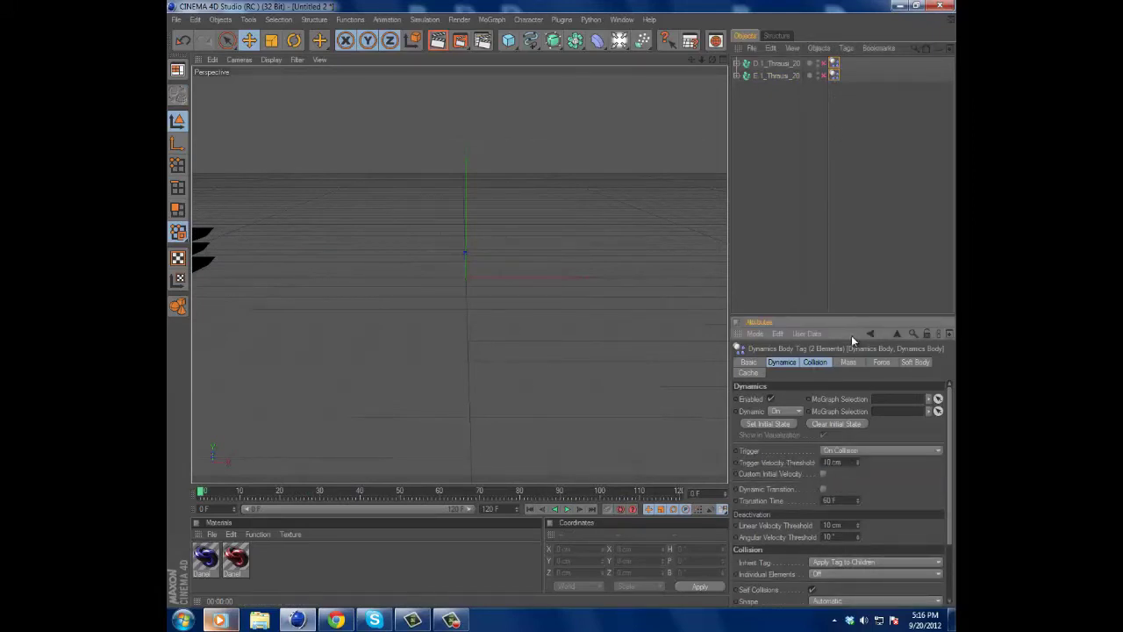
{"action": "left_click", "coordinate": [860, 279]}
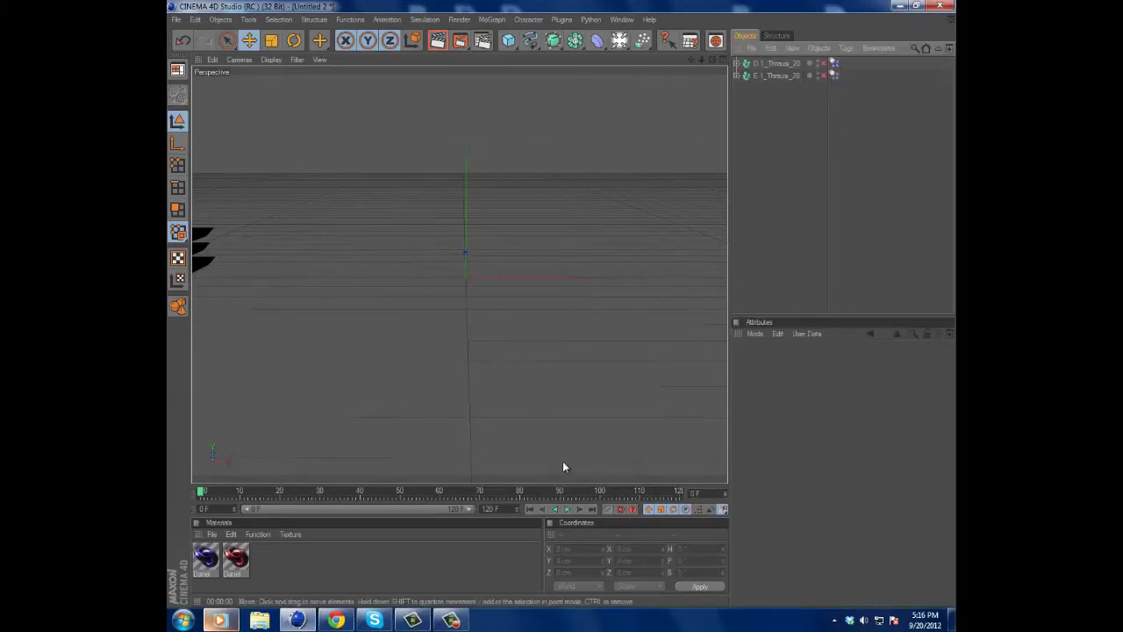
{"action": "left_click", "coordinate": [567, 509]}
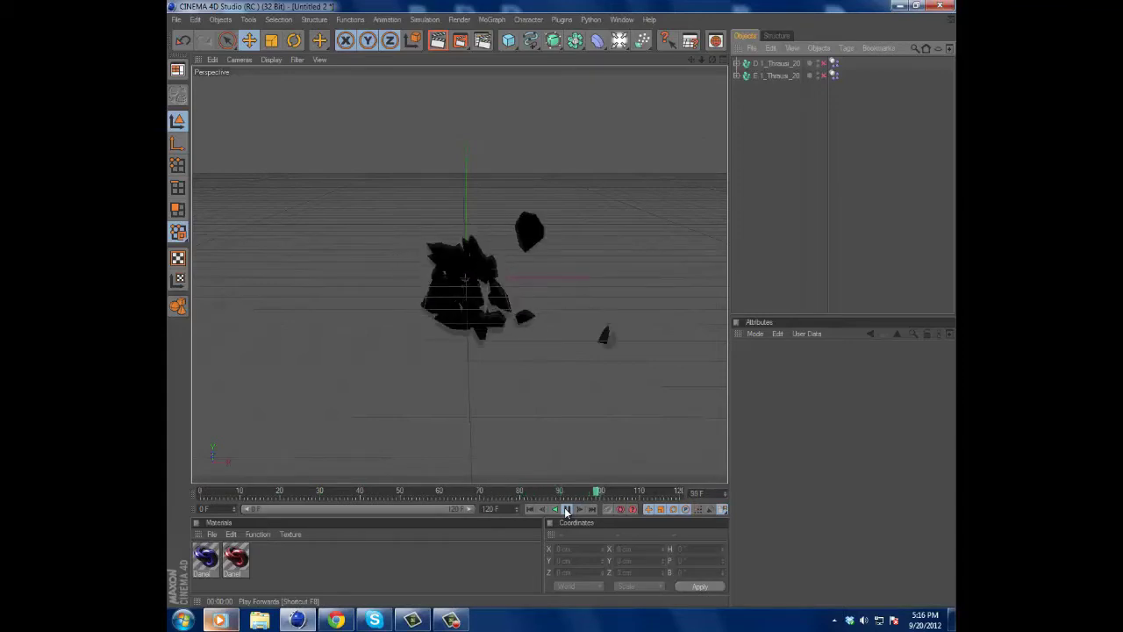
{"action": "left_click", "coordinate": [567, 510]}
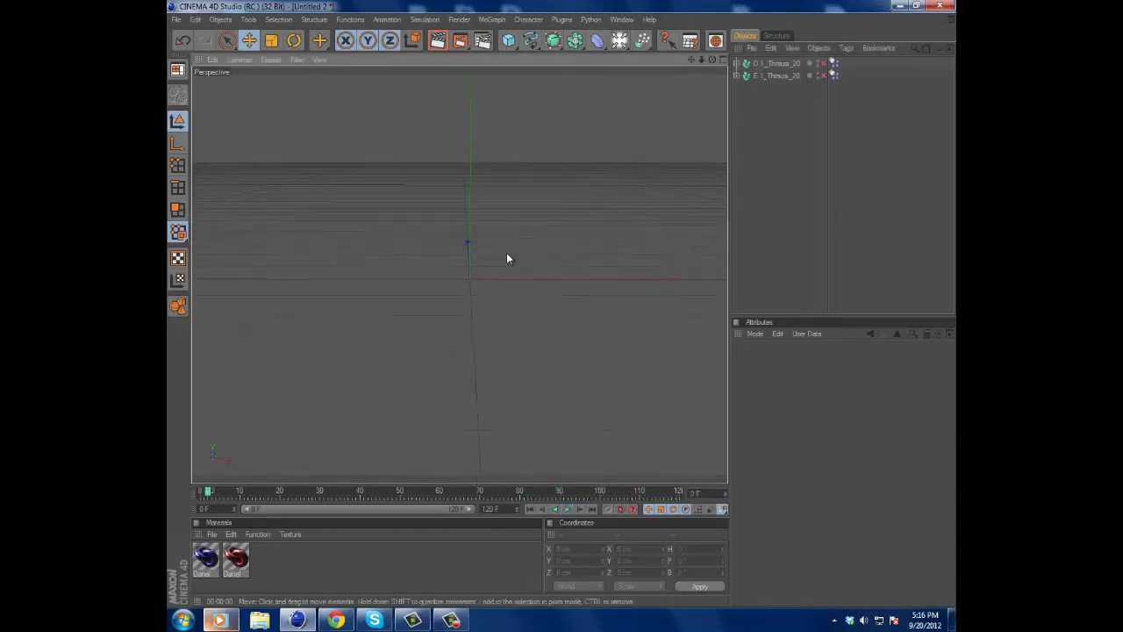
- Set the collision bounce of both letters' Dynamics Body tags to 150% and play the shatter simulation from frame 0
{"action": "left_click_drag", "start_coordinate": [771, 75], "coordinate": [842, 75]}
{"action": "left_click", "coordinate": [833, 63]}
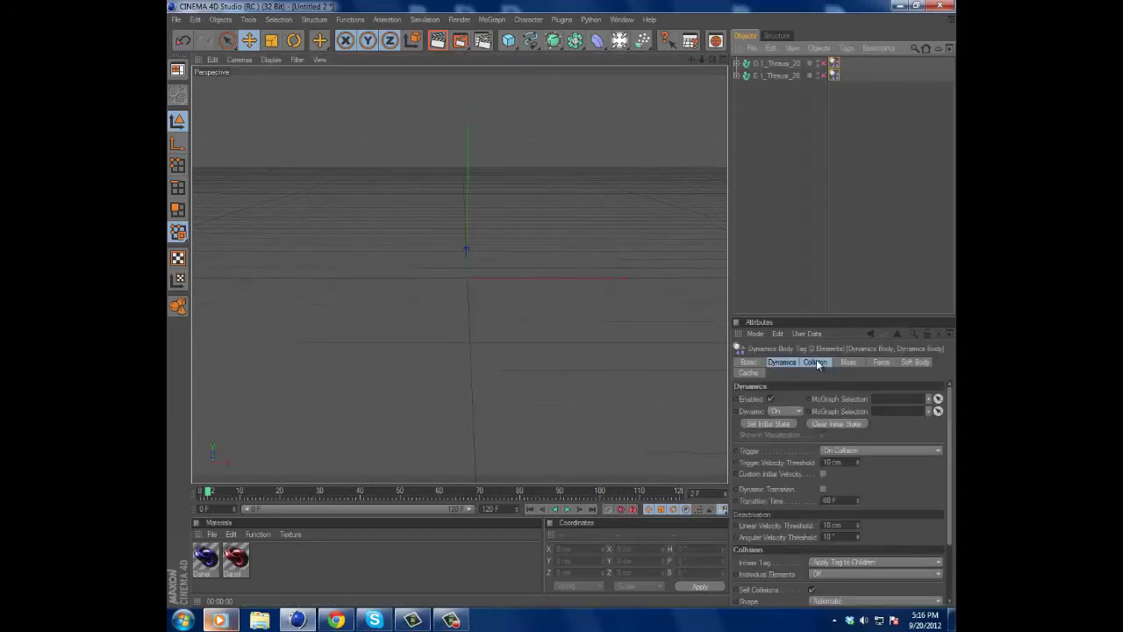
{"action": "left_click", "coordinate": [815, 362]}
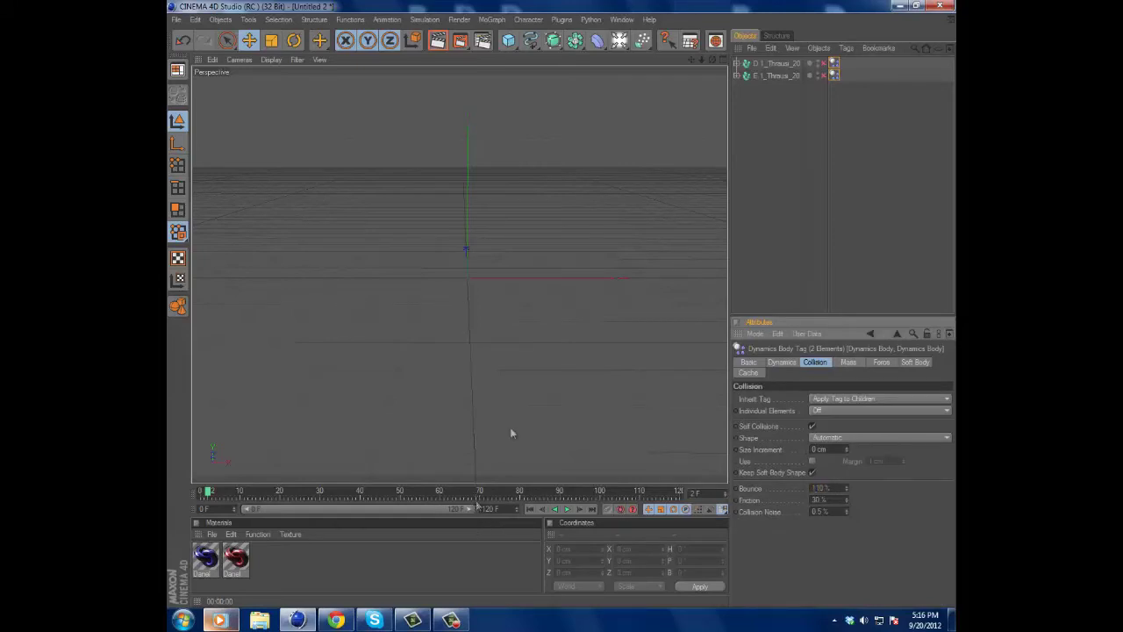
{"action": "left_click", "coordinate": [532, 510]}
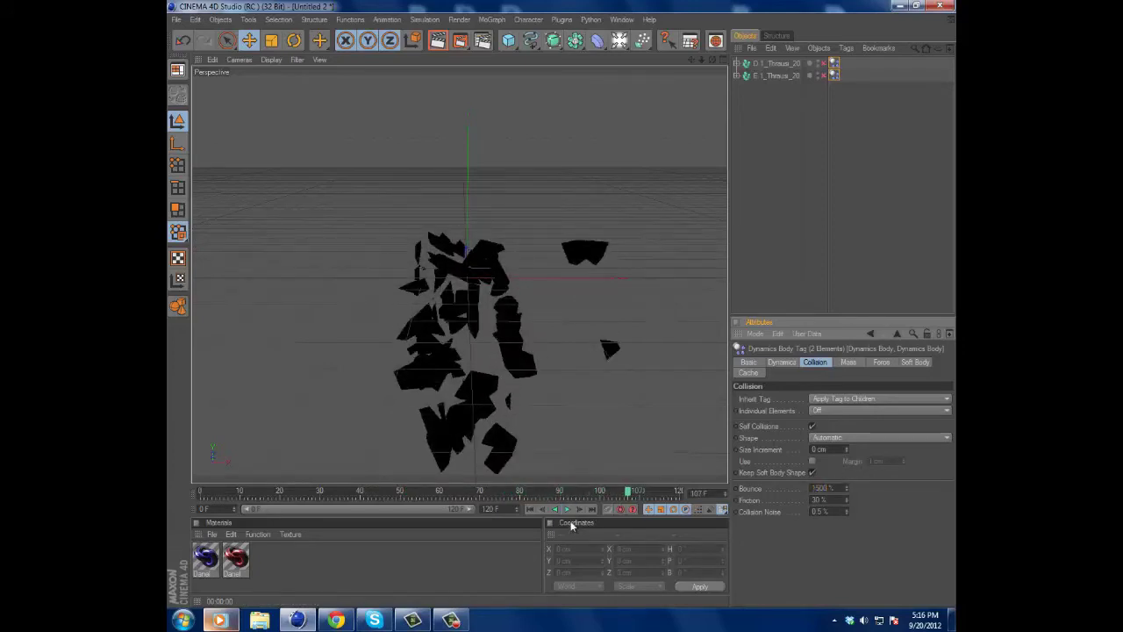
{"action": "left_click_drag", "start_coordinate": [628, 491], "coordinate": [200, 489]}
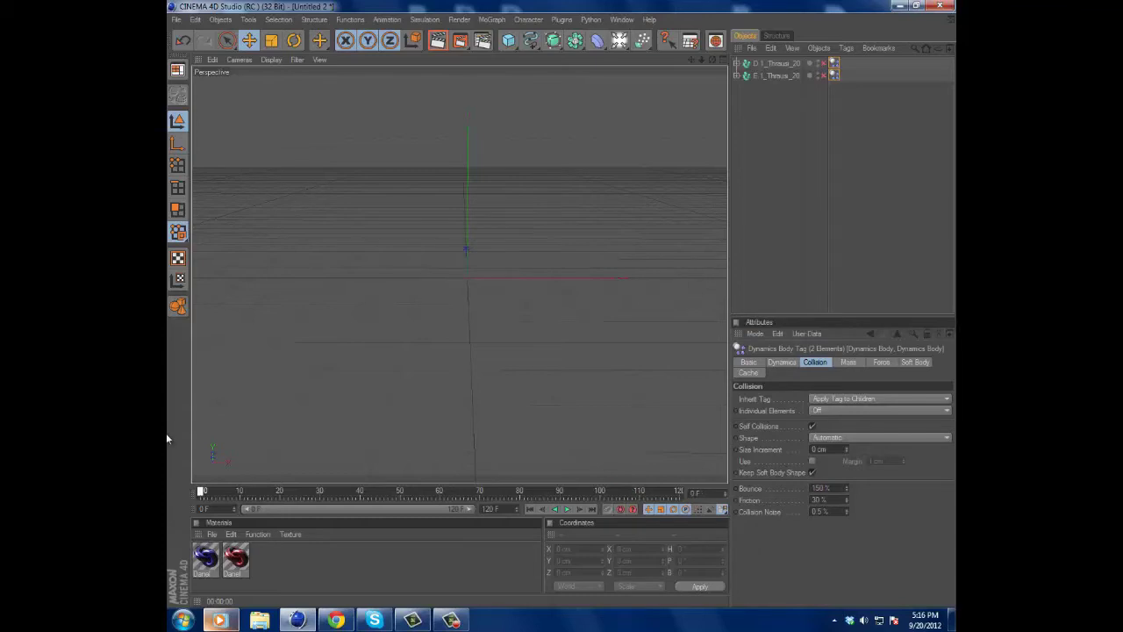
{"action": "left_click", "coordinate": [566, 511]}
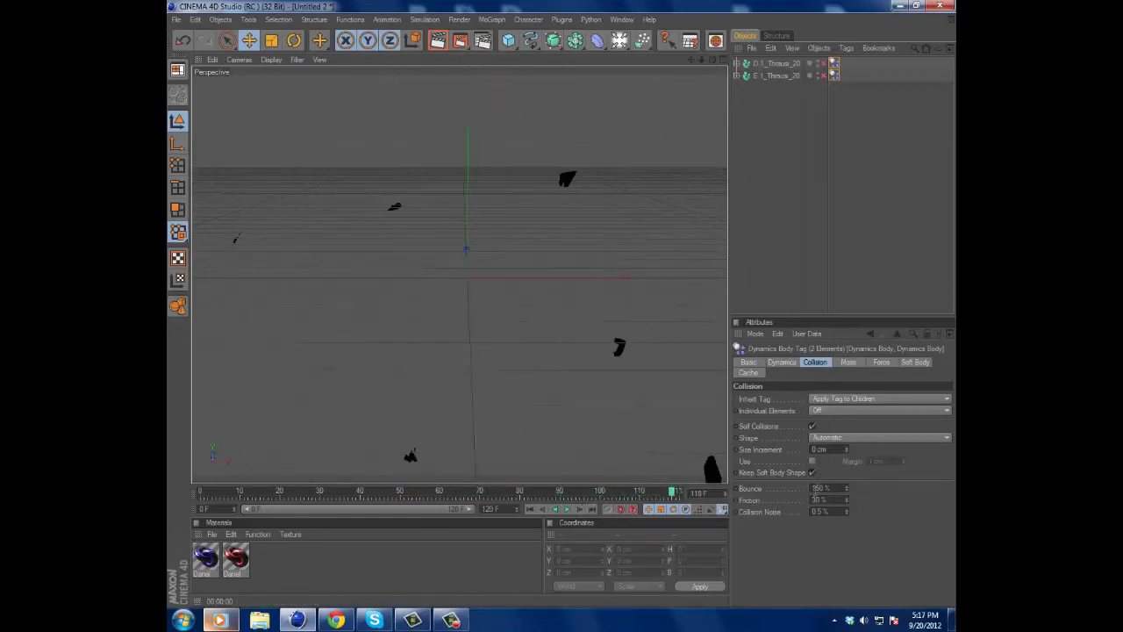
- Set the collision bounce of both letters to 130% and replay the simulation up to the shatter just past frame 90
{"action": "left_click", "coordinate": [815, 488]}
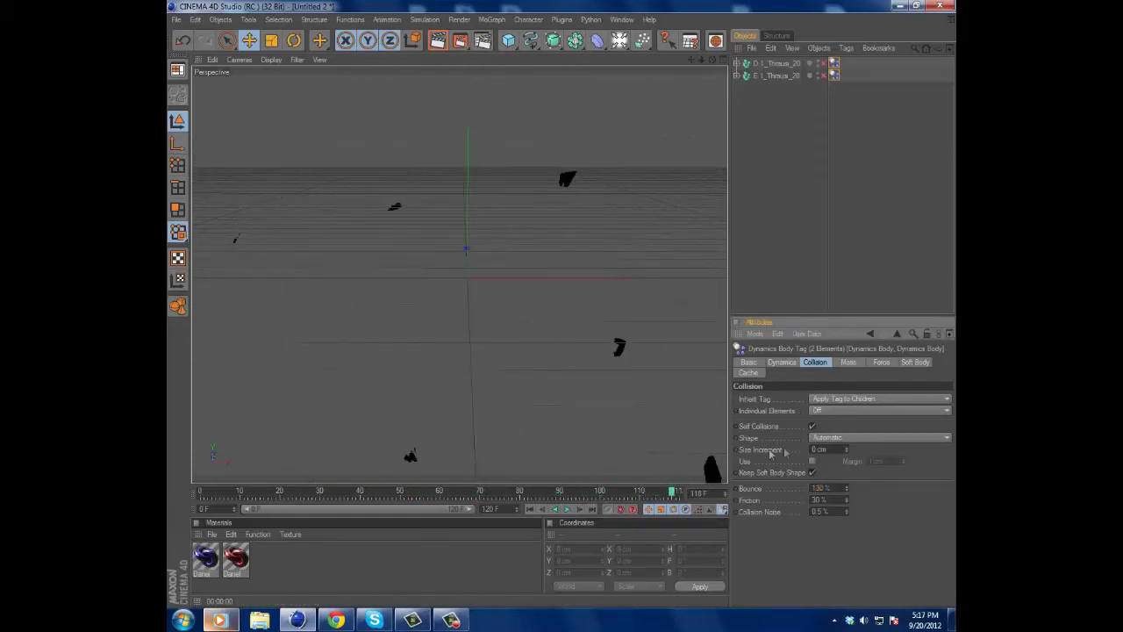
{"action": "key", "text": "shift+f"}
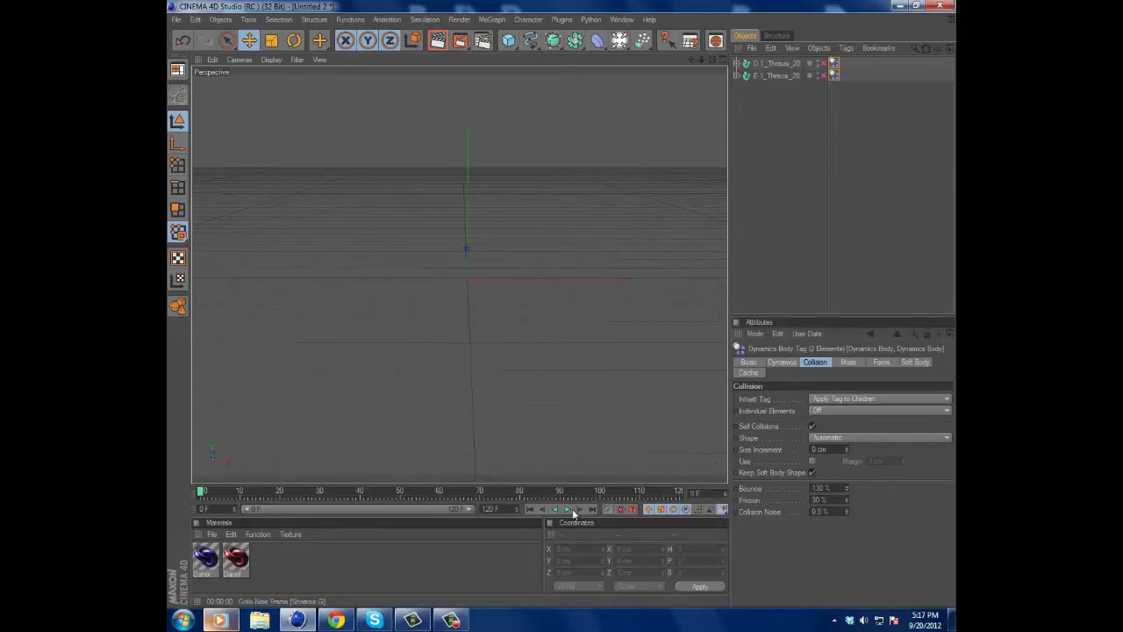
{"action": "left_click", "coordinate": [571, 509]}
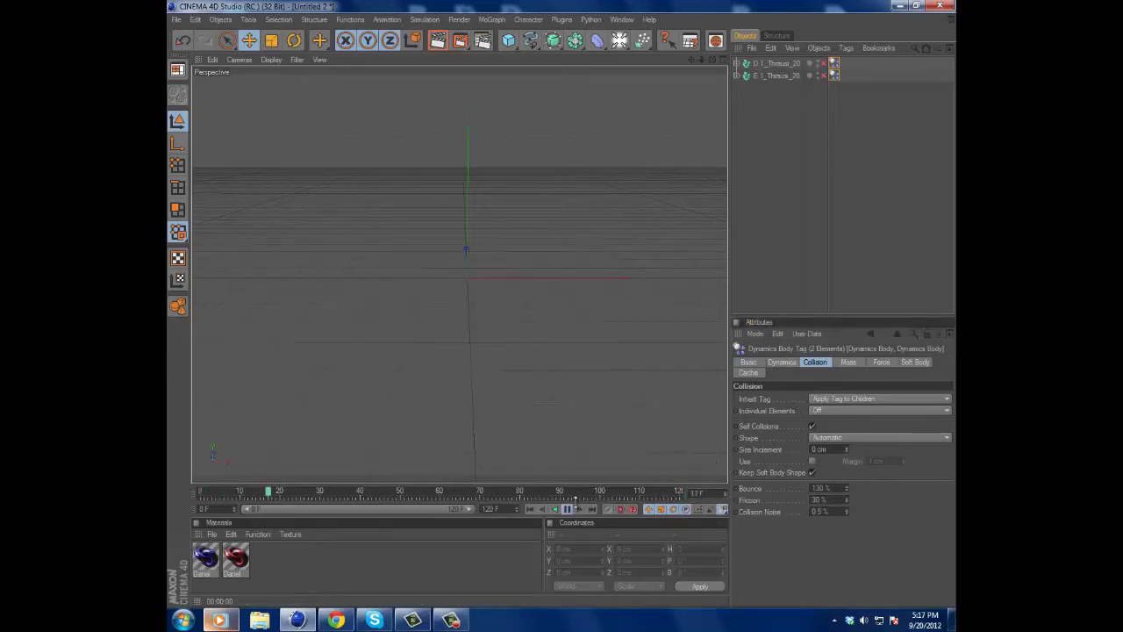
{"action": "left_click", "coordinate": [567, 511]}
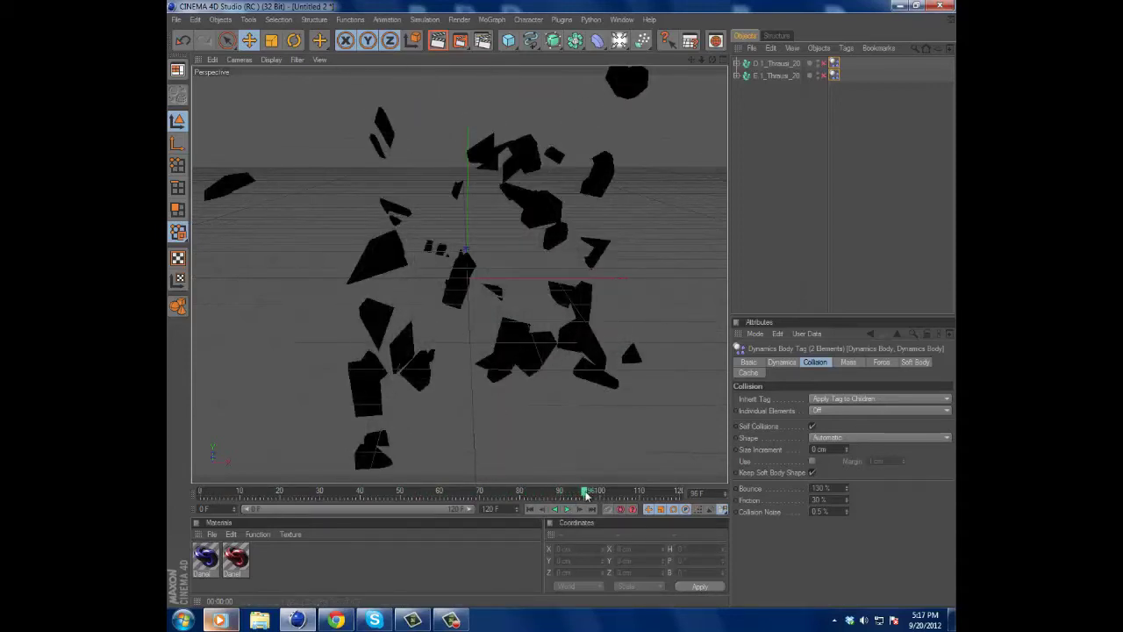
{"action": "left_click_drag", "start_coordinate": [531, 489], "coordinate": [343, 493]}
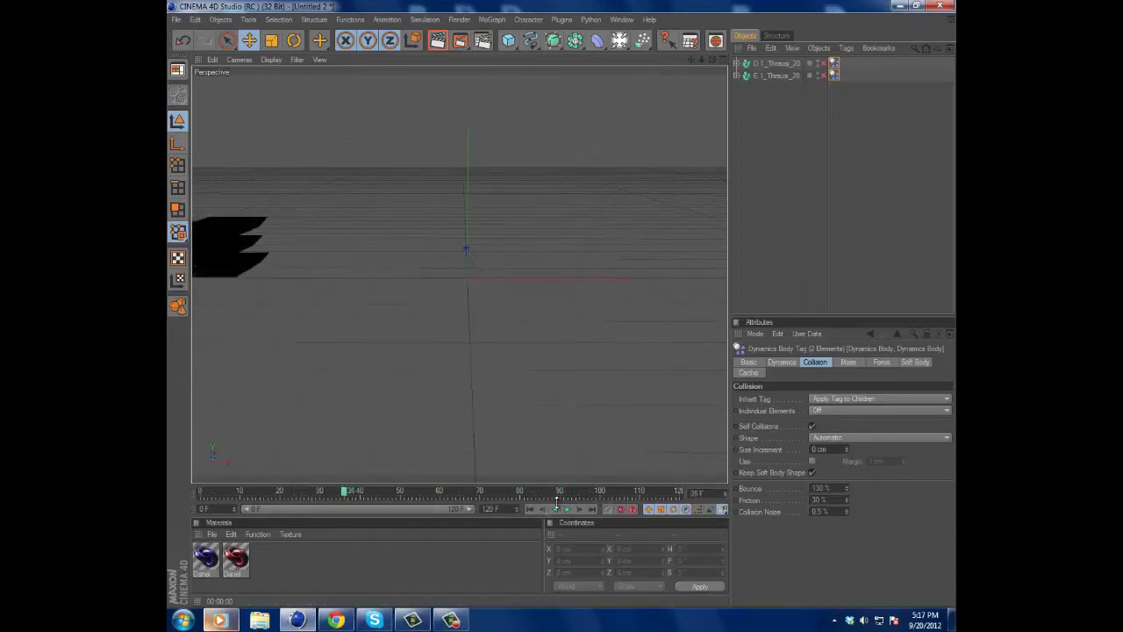
{"action": "left_click", "coordinate": [572, 511]}
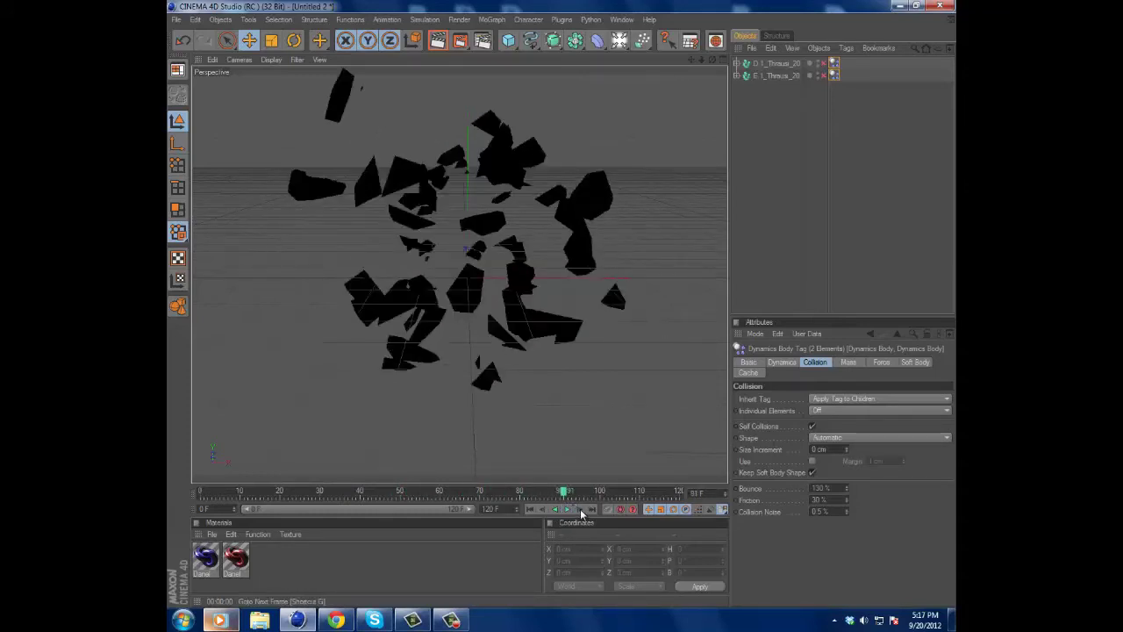
- Advance the shatter simulation to frame 94 and open the Dynamics section of the project settings
{"action": "left_click", "coordinate": [580, 510]}
{"action": "left_click", "coordinate": [580, 510]}
{"action": "left_click", "coordinate": [581, 510]}
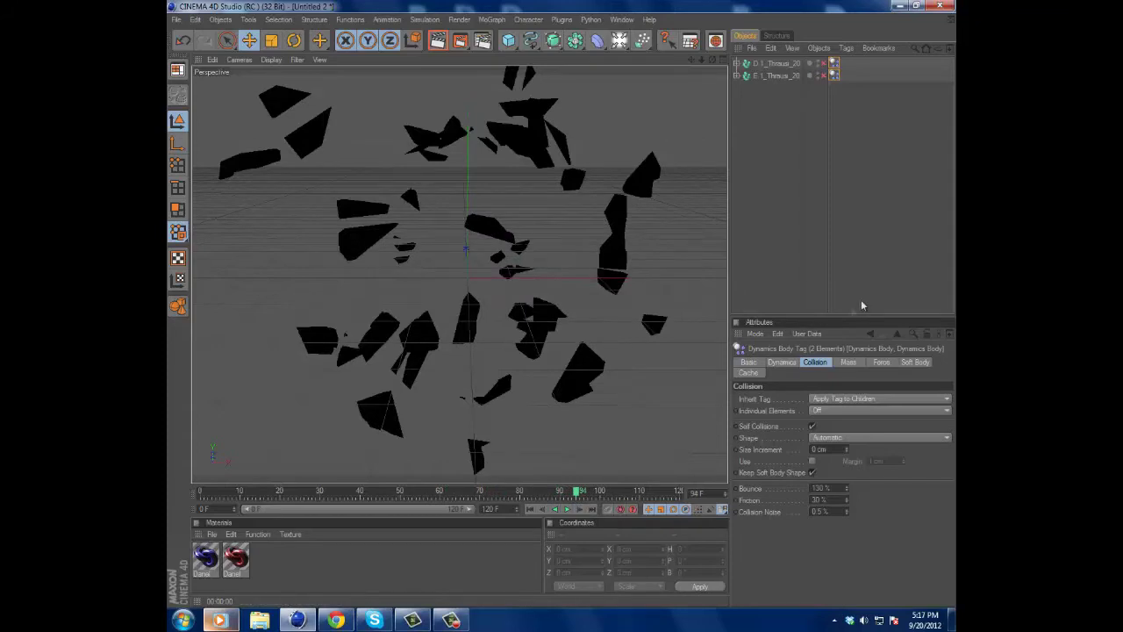
{"action": "left_click", "coordinate": [752, 336]}
{"action": "left_click", "coordinate": [780, 377]}
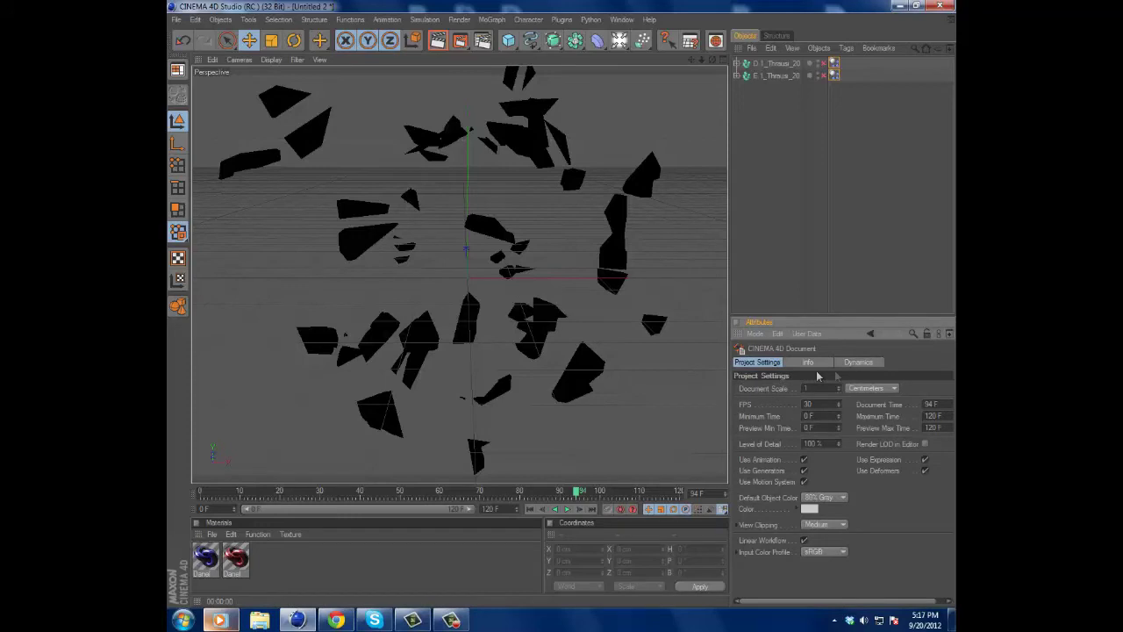
{"action": "left_click", "coordinate": [855, 363]}
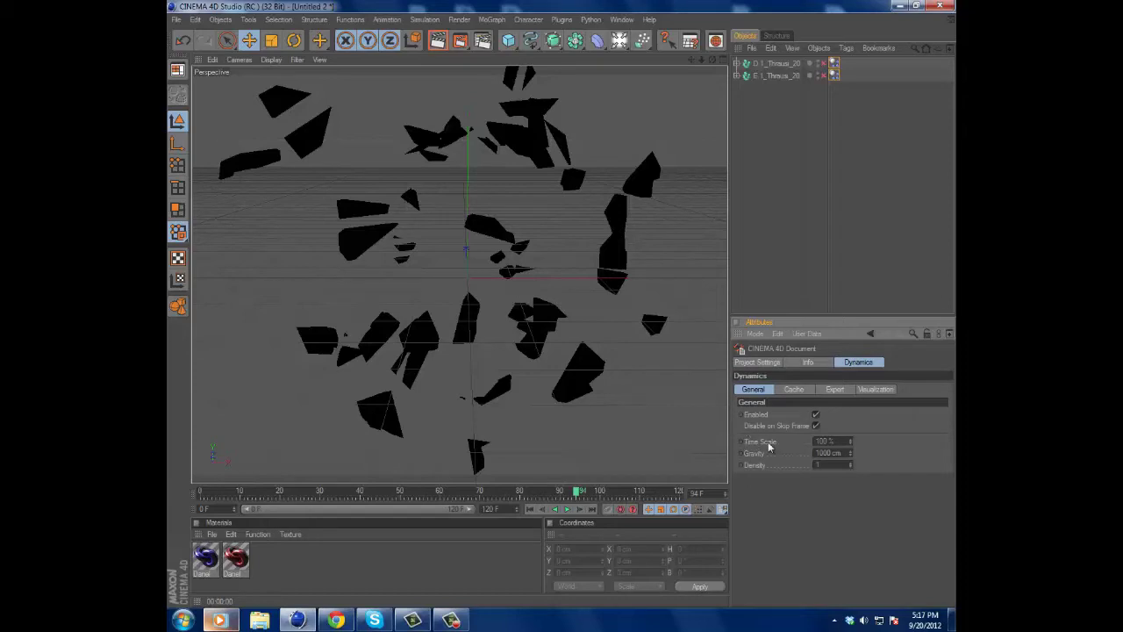
- Keyframe the project's dynamics Time Scale and enter 5% at frame 95
{"action": "left_click", "coordinate": [741, 445]}
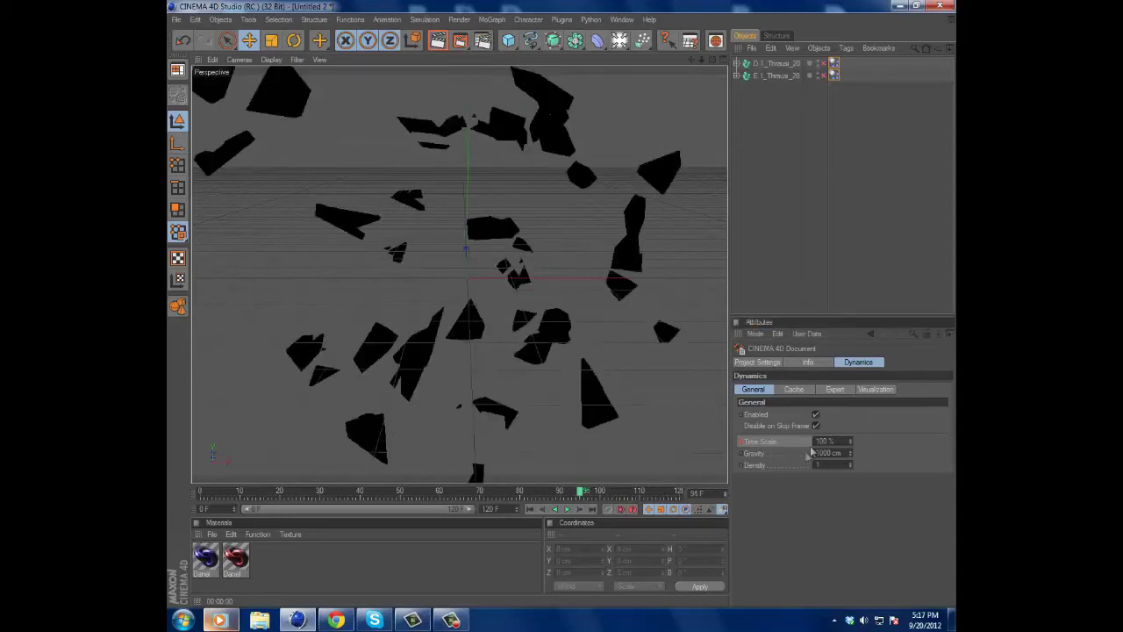
{"action": "double_click", "coordinate": [844, 440]}
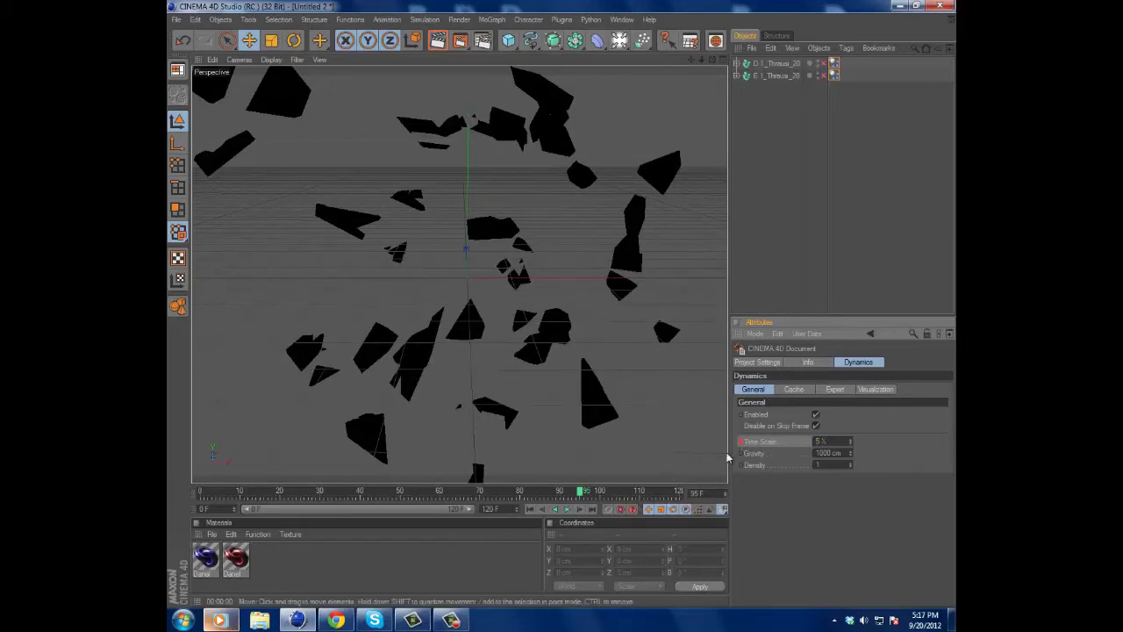
{"action": "type", "text": "5"}
{"action": "key", "text": "Return"}
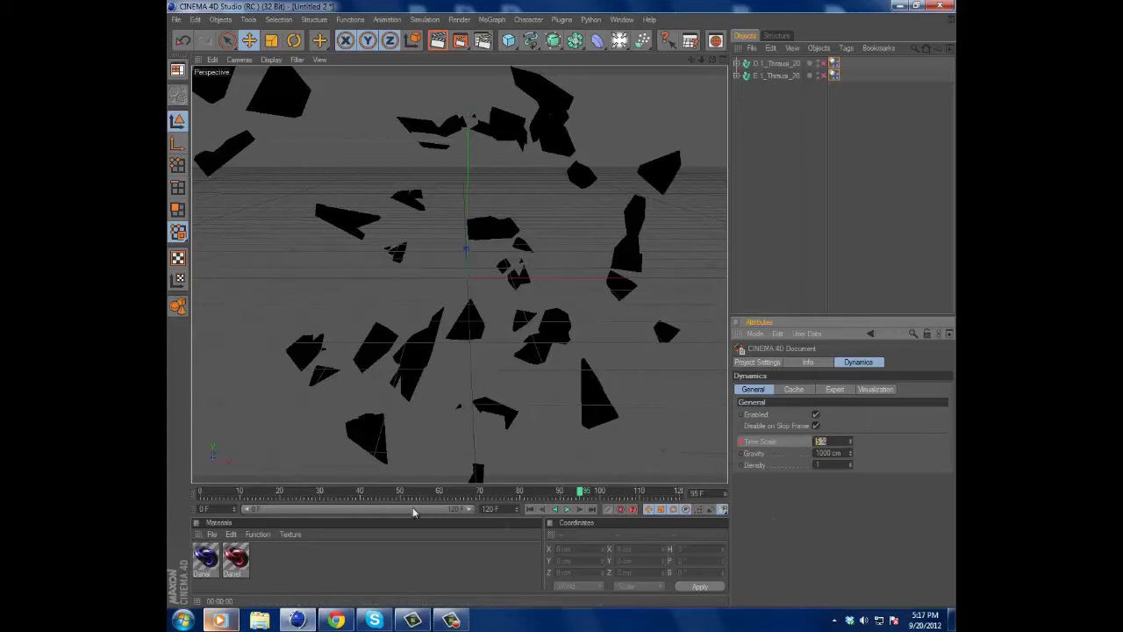
- Set the project's end frame to 150, extend the preview range to 150 F and play the simulation past the collision
{"action": "left_click_drag", "start_coordinate": [577, 493], "coordinate": [200, 491]}
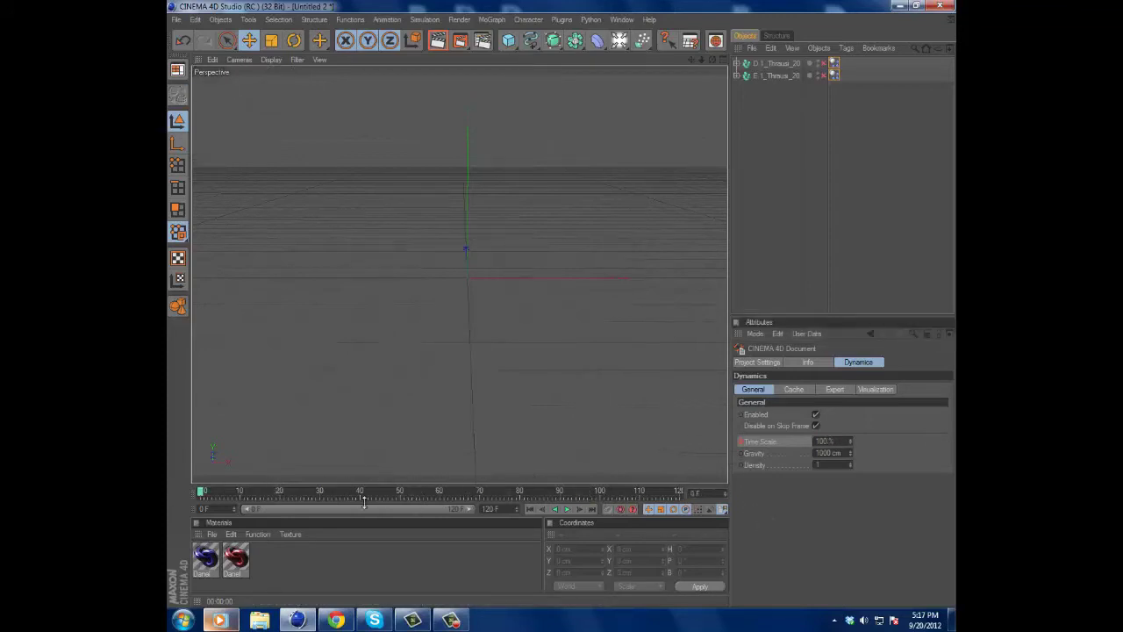
{"action": "left_click", "coordinate": [568, 510]}
{"action": "type", "text": "150"}
{"action": "key", "text": "Return"}
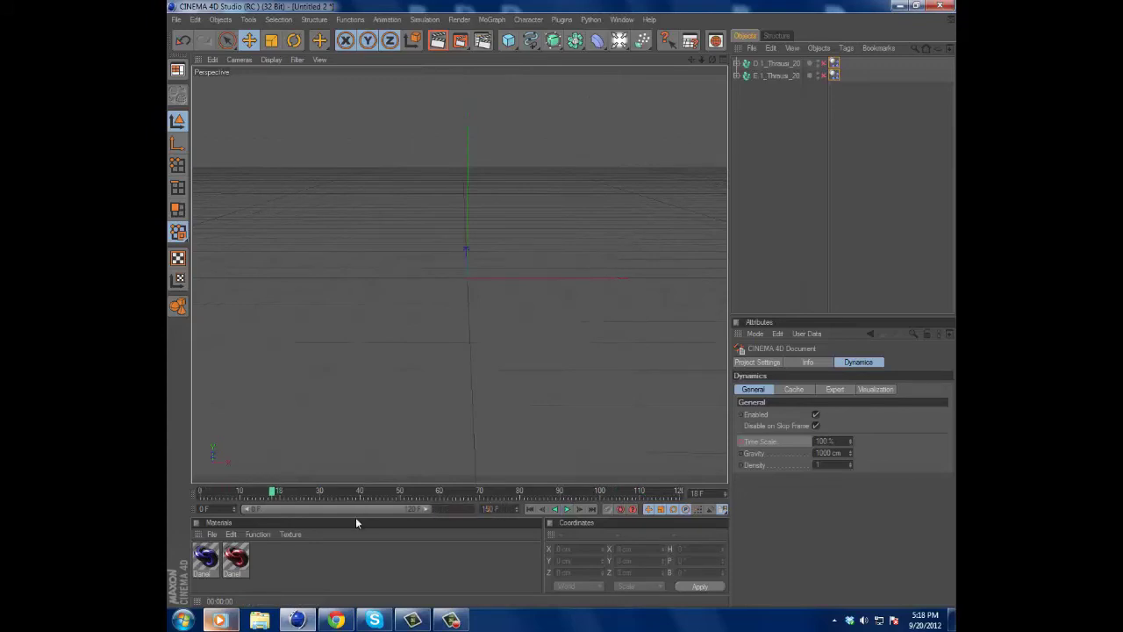
{"action": "left_click_drag", "start_coordinate": [426, 508], "coordinate": [474, 508]}
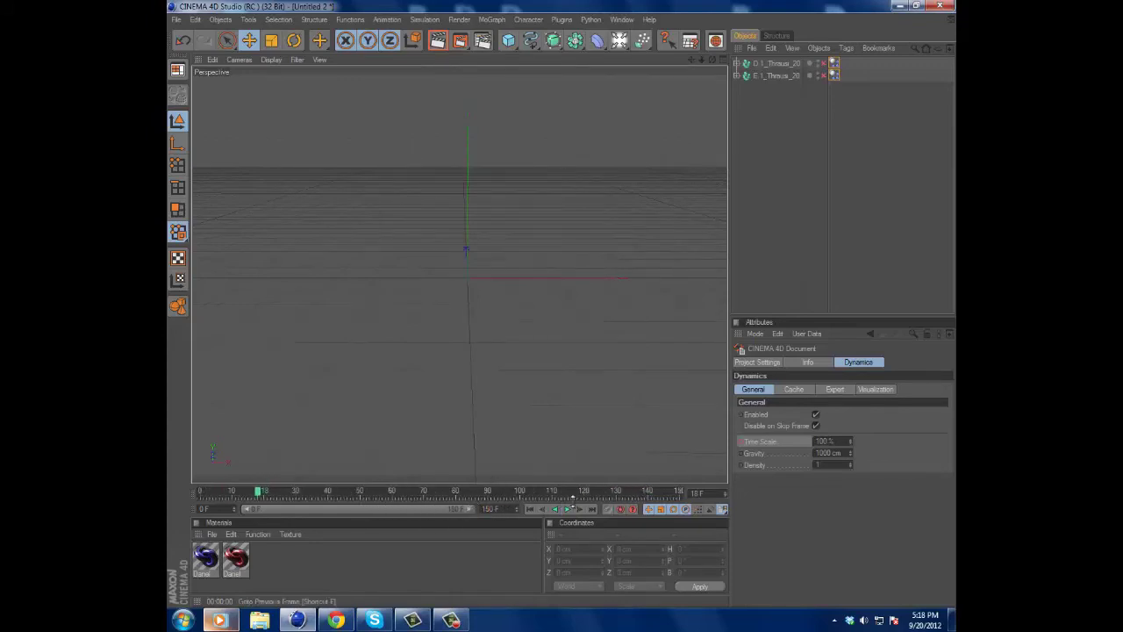
{"action": "left_click", "coordinate": [567, 509]}
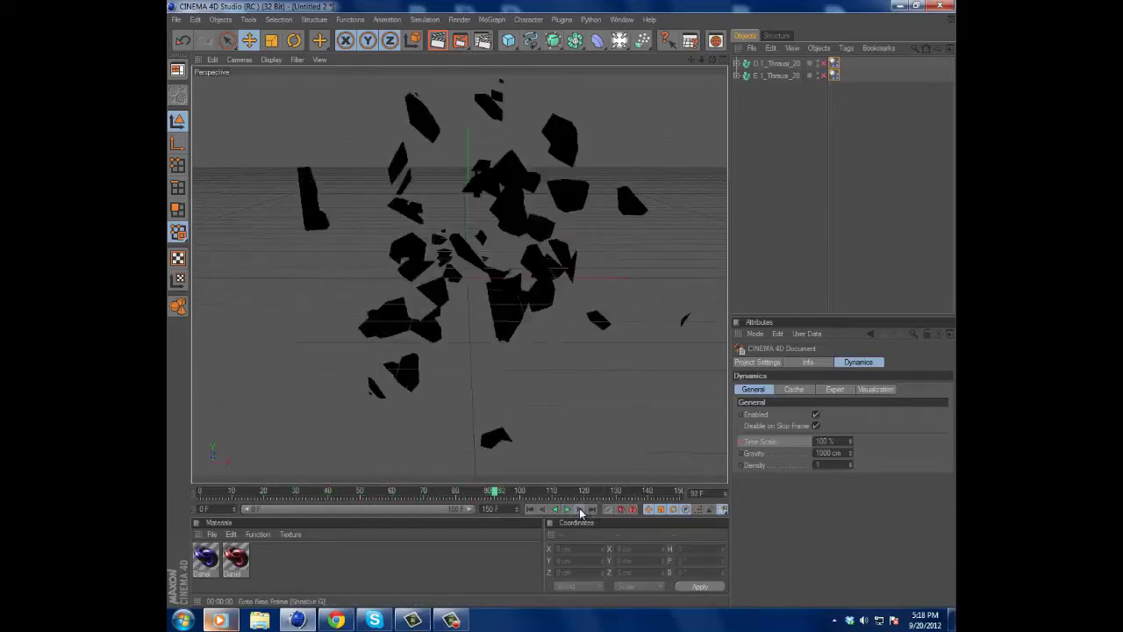
- Enter a dynamics Time Scale of 100% at frame 120 and replay the simulation from frame 0
{"action": "left_click", "coordinate": [830, 441]}
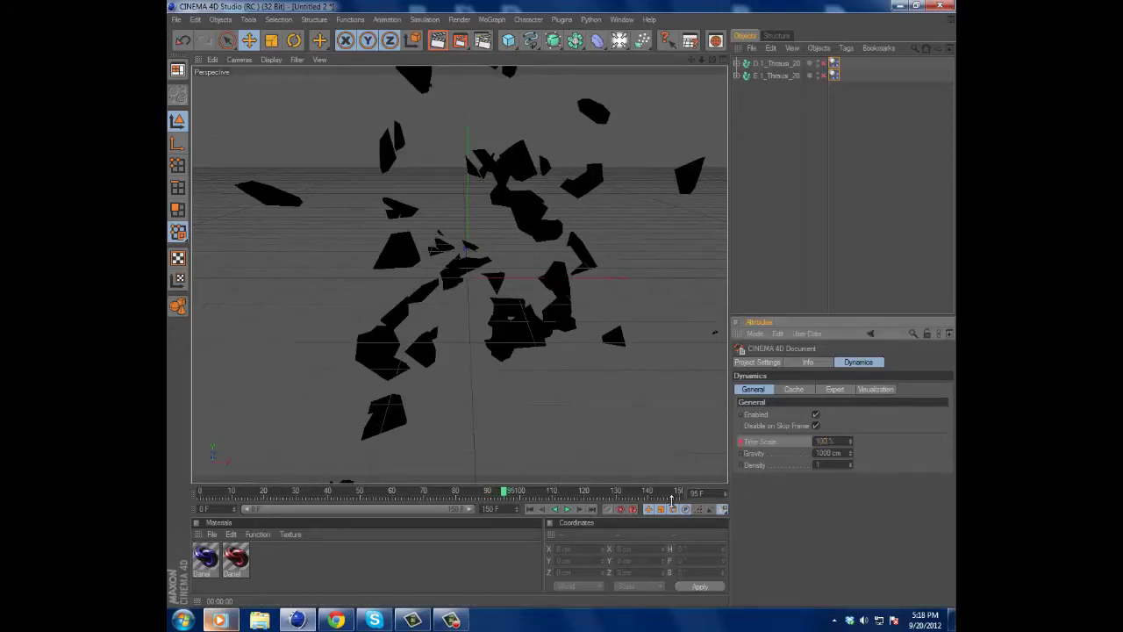
{"action": "left_click_drag", "start_coordinate": [505, 491], "coordinate": [584, 492]}
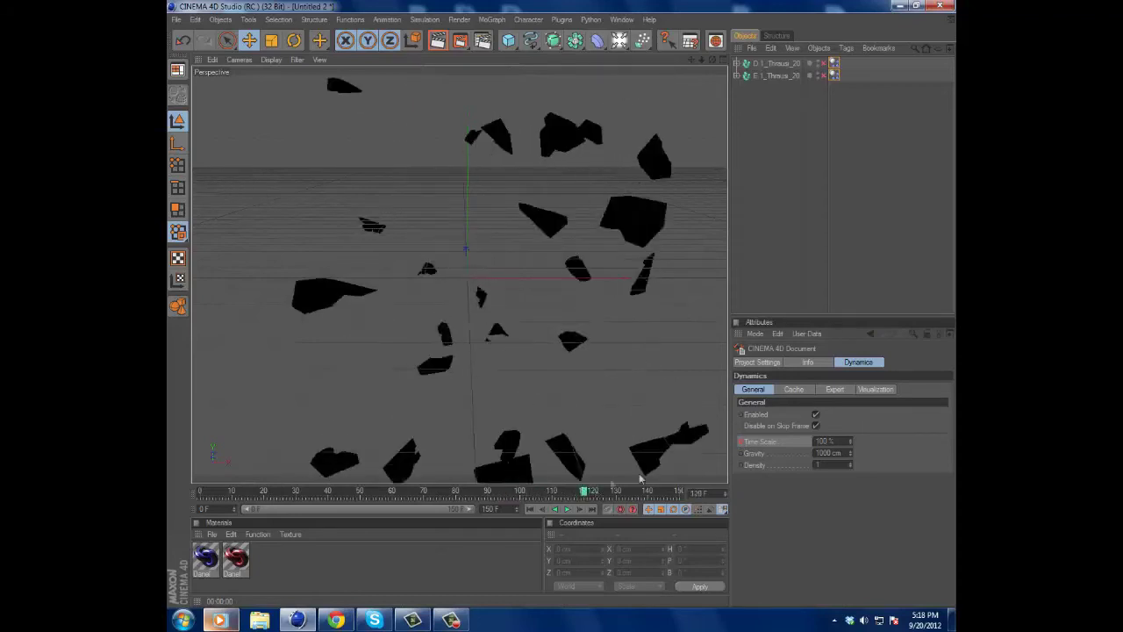
{"action": "left_click", "coordinate": [825, 440]}
{"action": "type", "text": "1"}
{"action": "left_click", "coordinate": [200, 493]}
{"action": "left_click", "coordinate": [568, 509]}
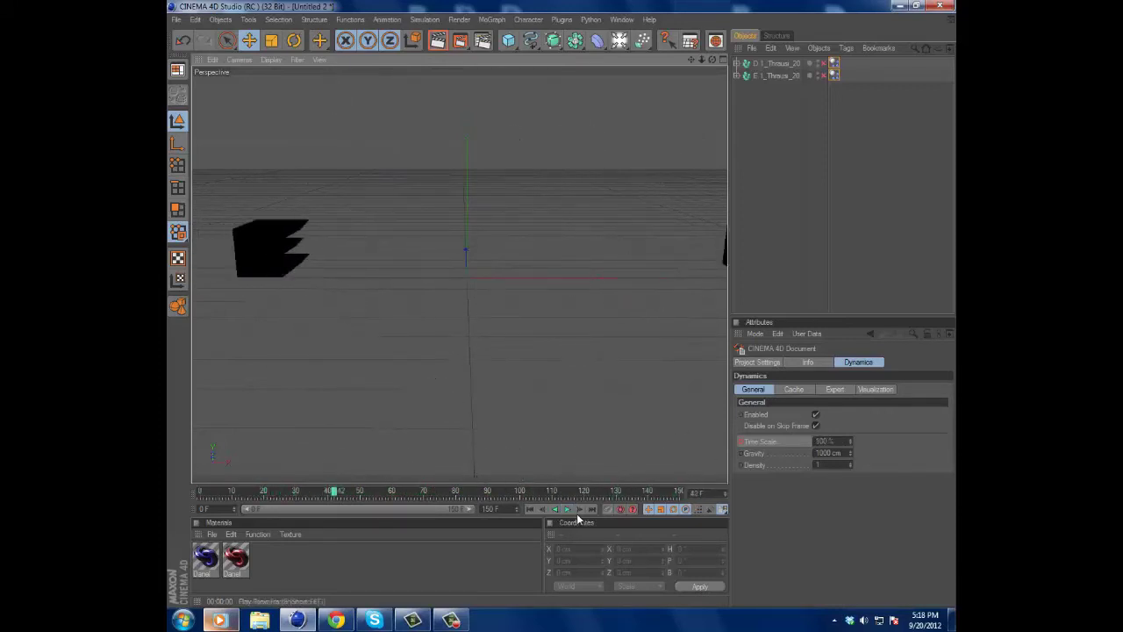
{"action": "left_click", "coordinate": [579, 522]}
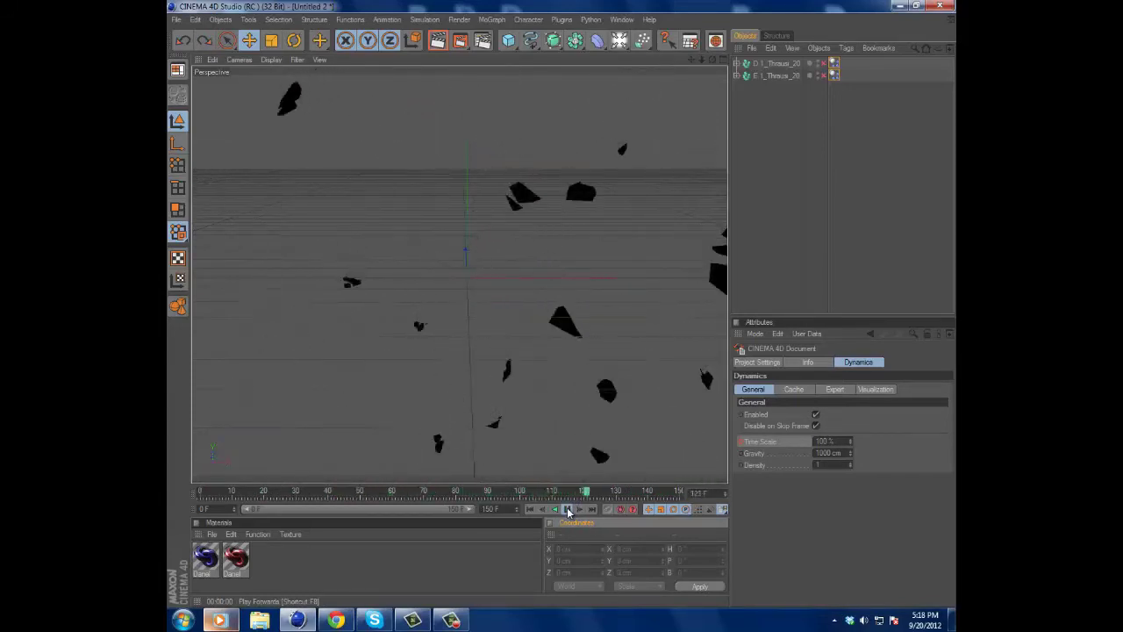
{"action": "left_click", "coordinate": [569, 510]}
- Keyframe the dynamics Time Scale at 5% on frame 93 and return to frame 62
{"action": "left_click_drag", "start_coordinate": [564, 493], "coordinate": [497, 494]}
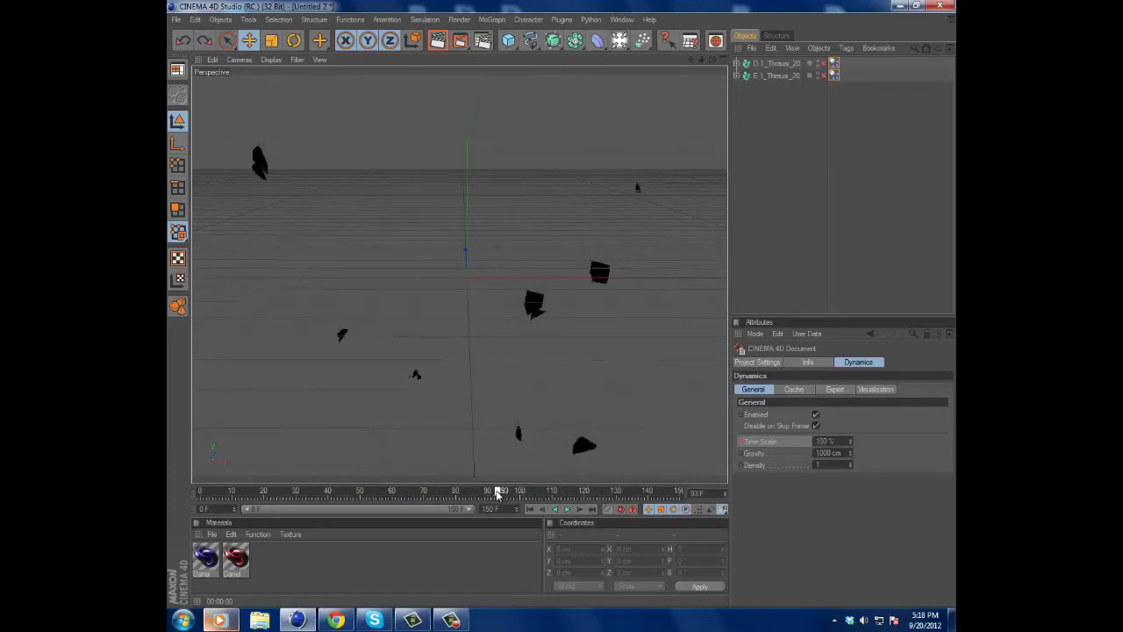
{"action": "left_click", "coordinate": [831, 442]}
{"action": "type", "text": "1"}
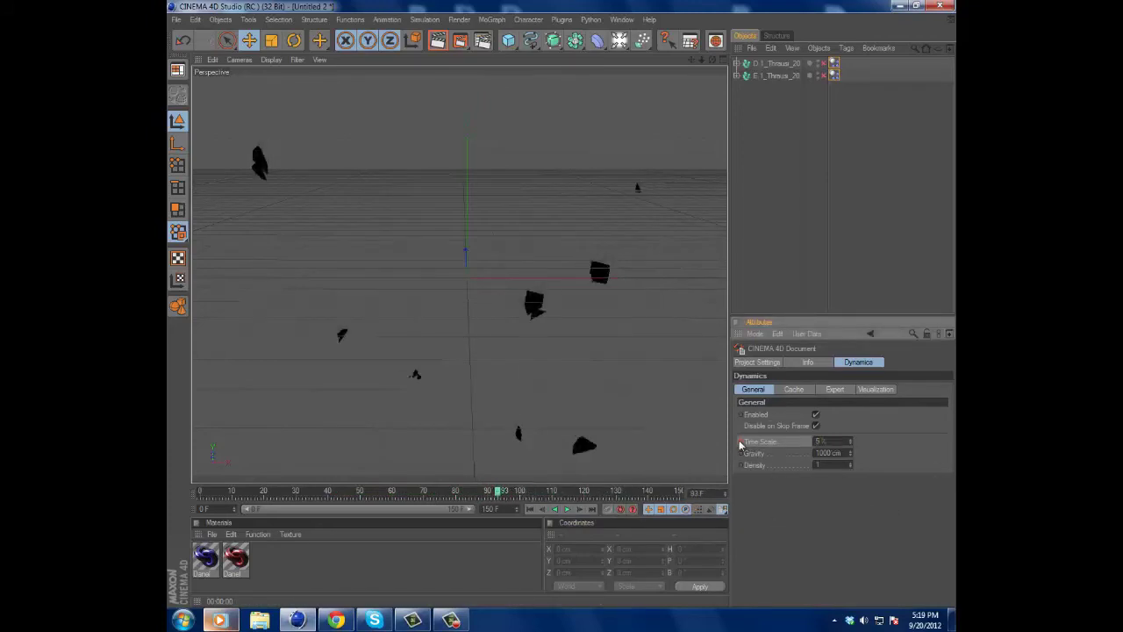
{"action": "left_click_drag", "start_coordinate": [514, 497], "coordinate": [399, 479]}
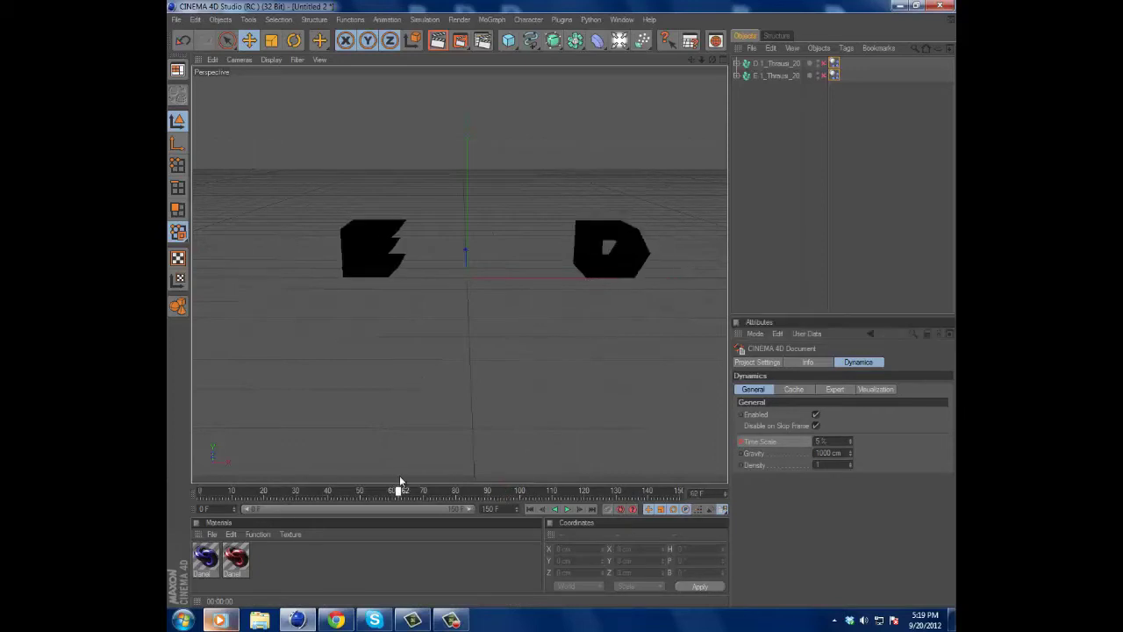
{"action": "left_click", "coordinate": [494, 19]}
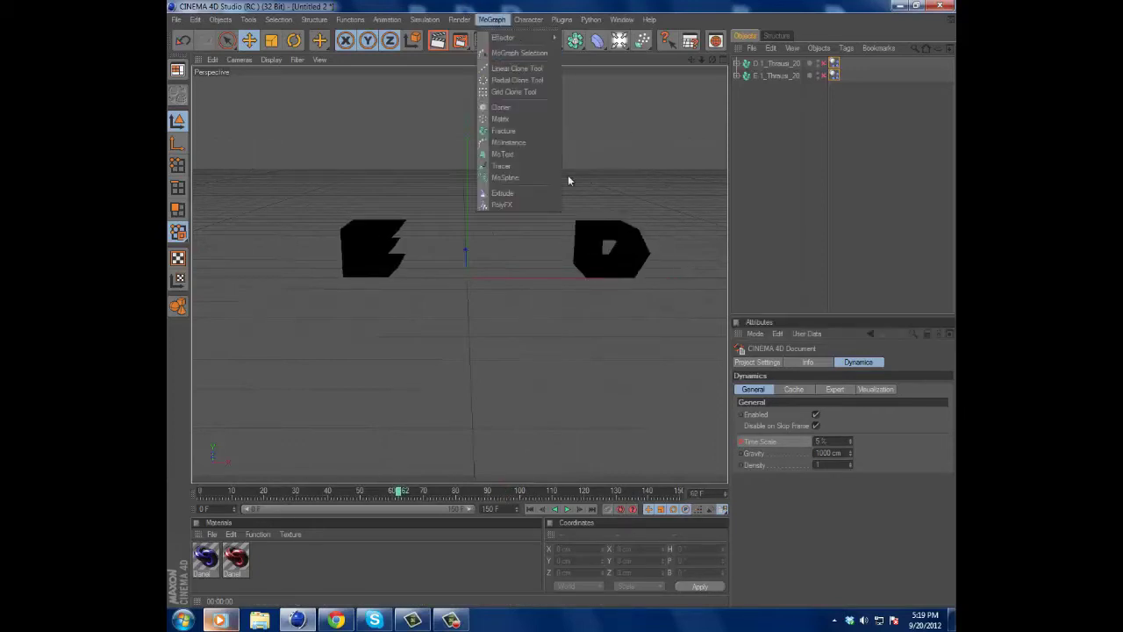
{"action": "left_click", "coordinate": [512, 164]}
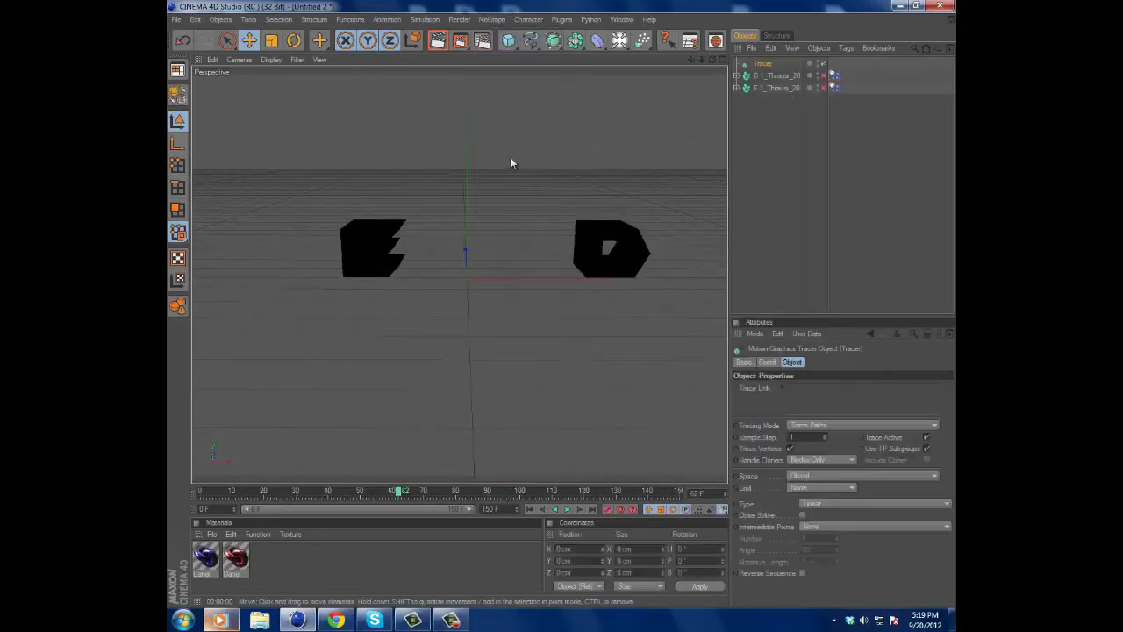
{"action": "key", "text": "Delete"}
- Add a MoText object reading "Presents" and move it to about -313 cm in X
{"action": "left_click", "coordinate": [492, 20]}
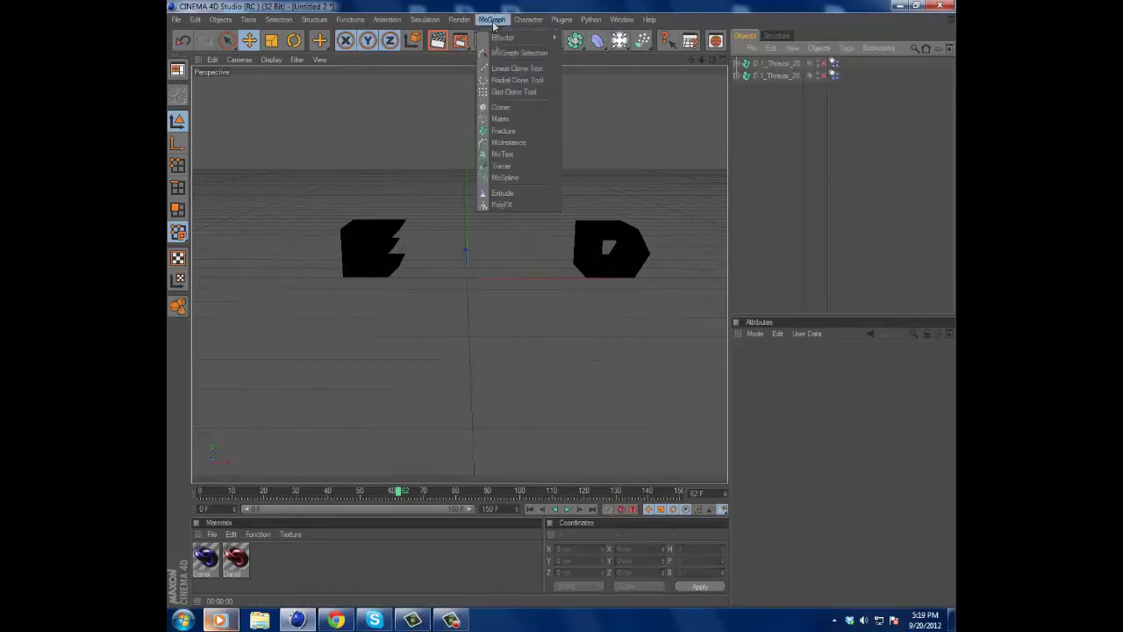
{"action": "left_click", "coordinate": [516, 156]}
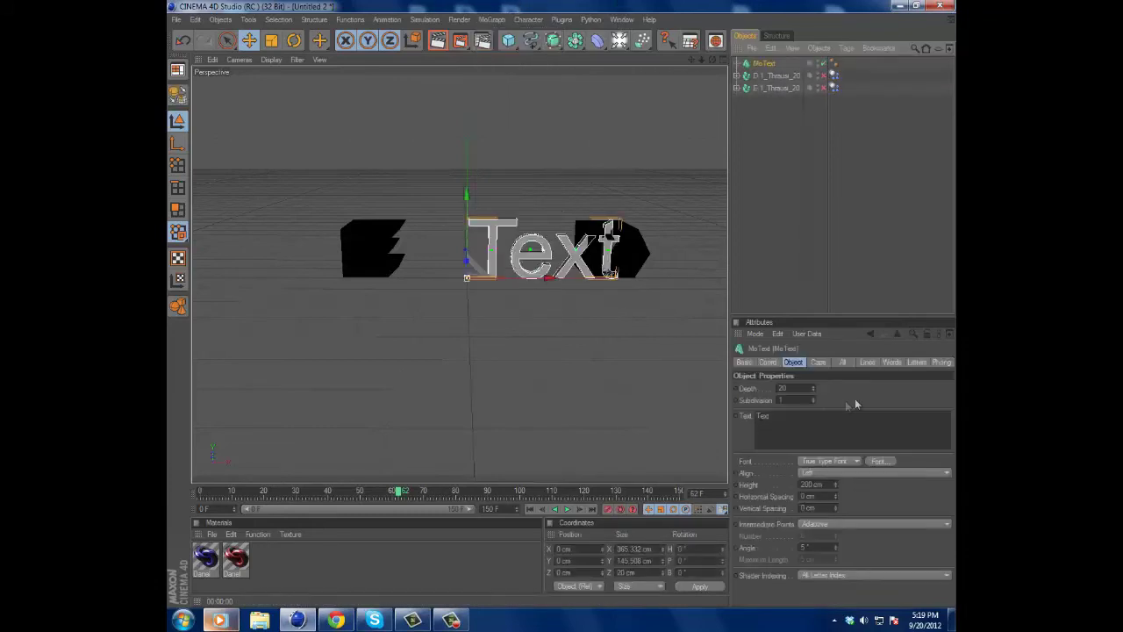
{"action": "left_click_drag", "start_coordinate": [782, 417], "coordinate": [599, 349]}
{"action": "type", "text": "Presents"}
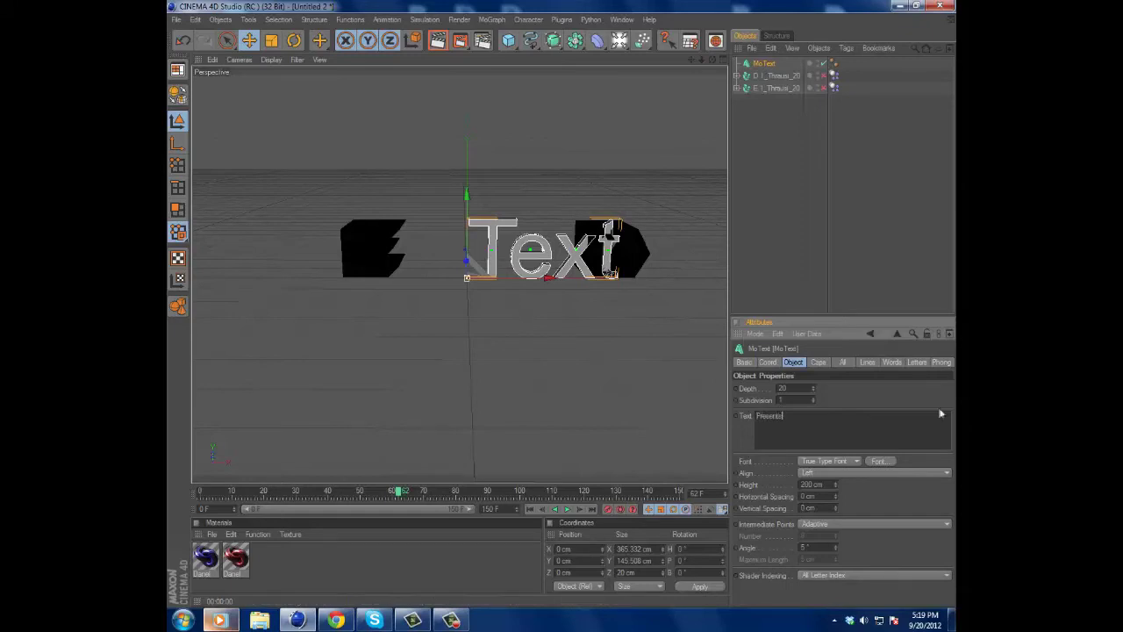
{"action": "left_click", "coordinate": [862, 393]}
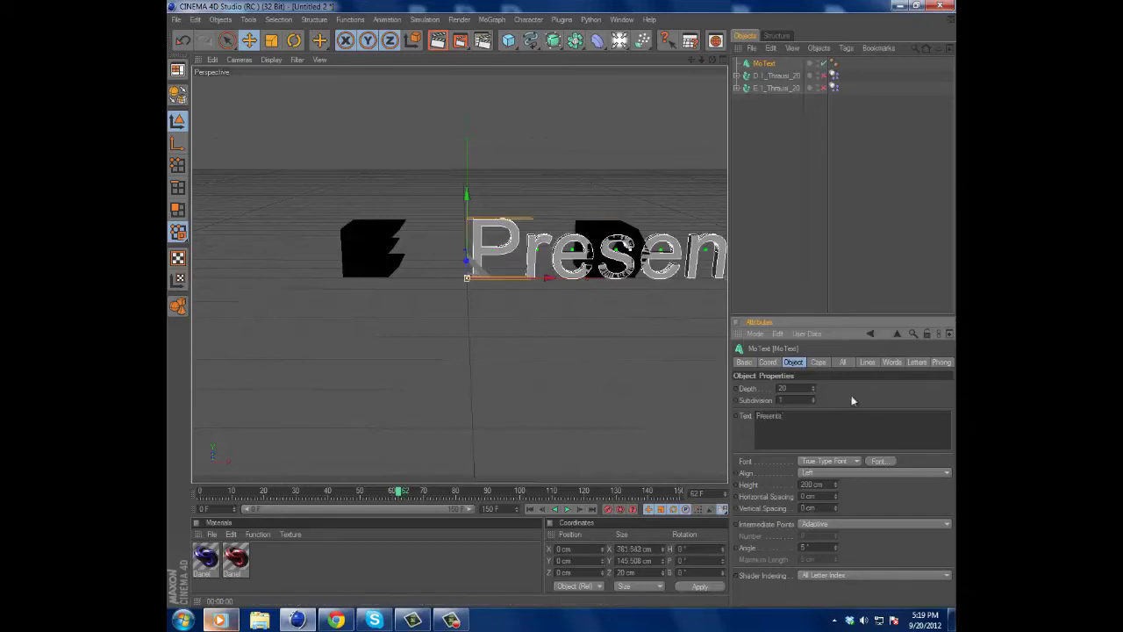
{"action": "left_click_drag", "start_coordinate": [663, 333], "coordinate": [581, 301]}
- Set the text's depth to 100 and its font to BATMANFOREVER
{"action": "left_click_drag", "start_coordinate": [794, 388], "coordinate": [760, 389]}
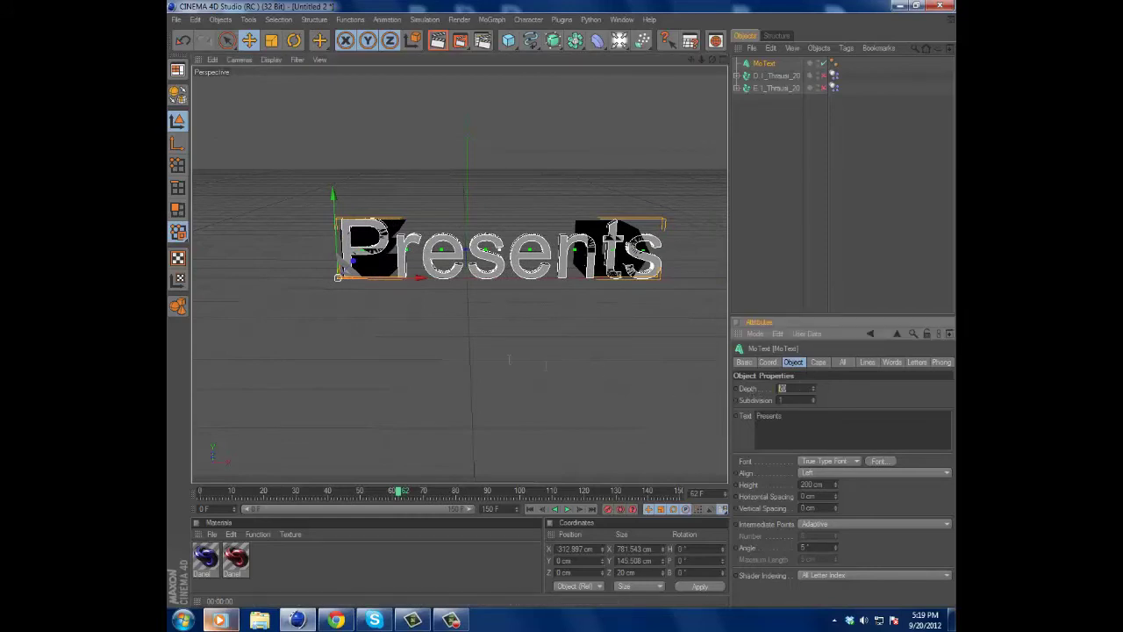
{"action": "key", "text": "Return"}
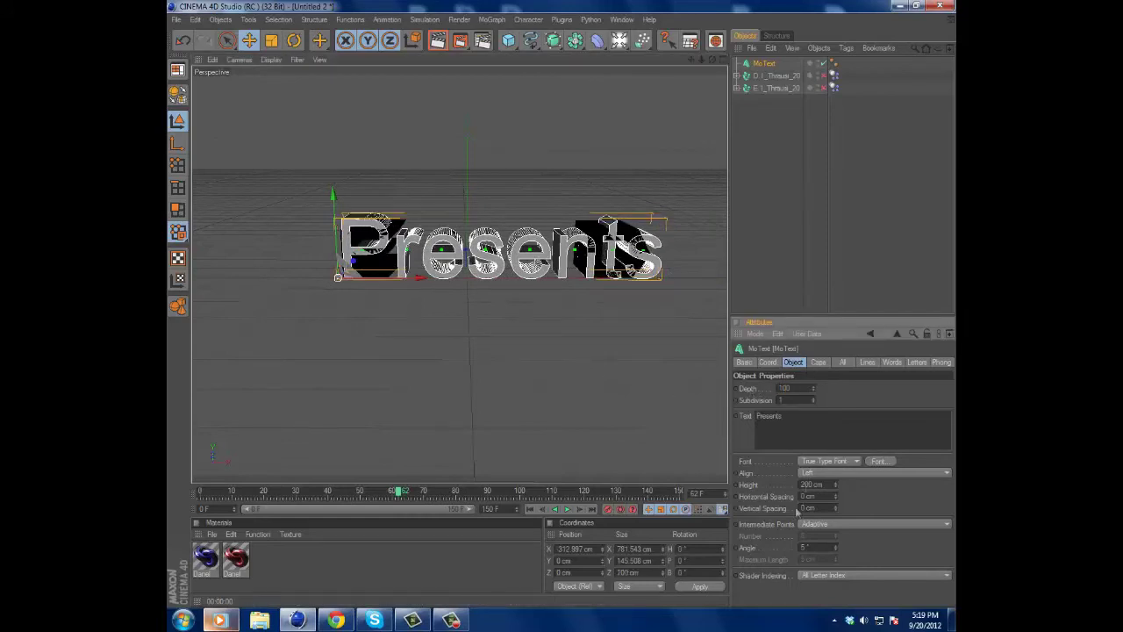
{"action": "left_click", "coordinate": [879, 461]}
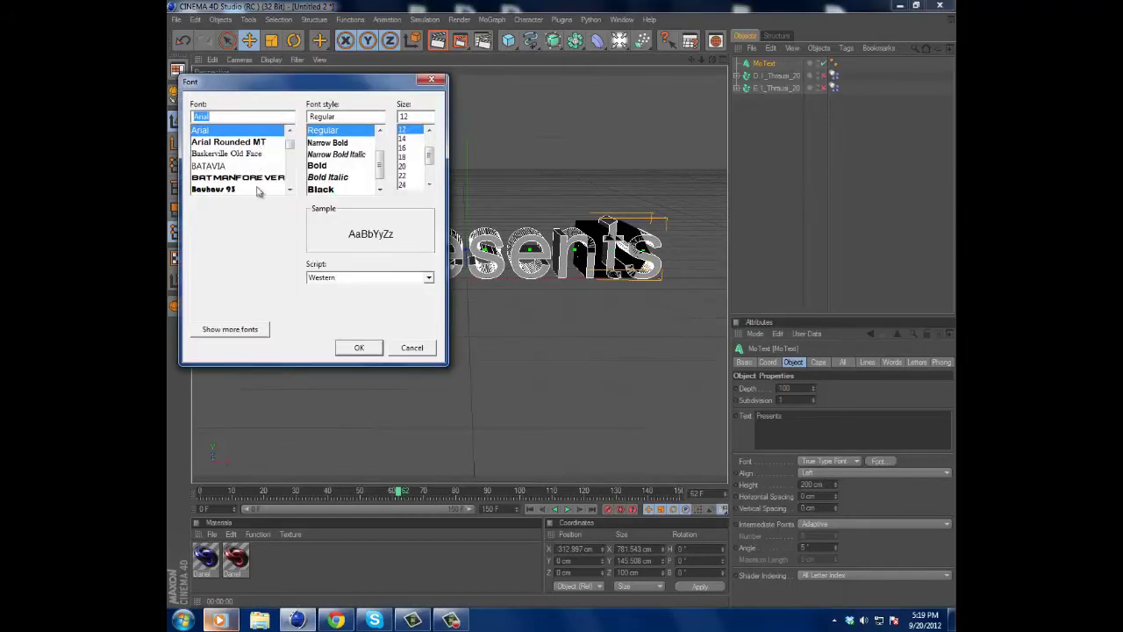
{"action": "left_click", "coordinate": [256, 178]}
{"action": "left_click", "coordinate": [358, 348]}
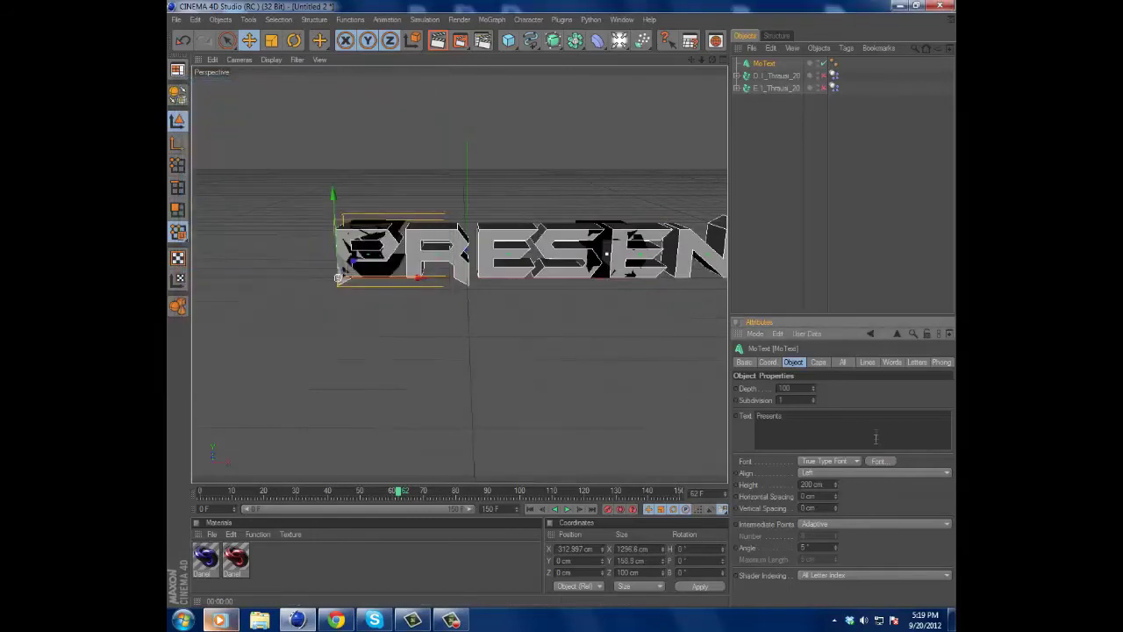
- Set the text's alignment to Middle and move it along X to the scene's centre
{"action": "left_click", "coordinate": [835, 474]}
{"action": "left_click", "coordinate": [831, 496]}
{"action": "left_click_drag", "start_coordinate": [419, 278], "coordinate": [564, 309]}
{"action": "scroll", "coordinate": [318, 283], "scroll_direction": "down", "scroll_amount": 1}
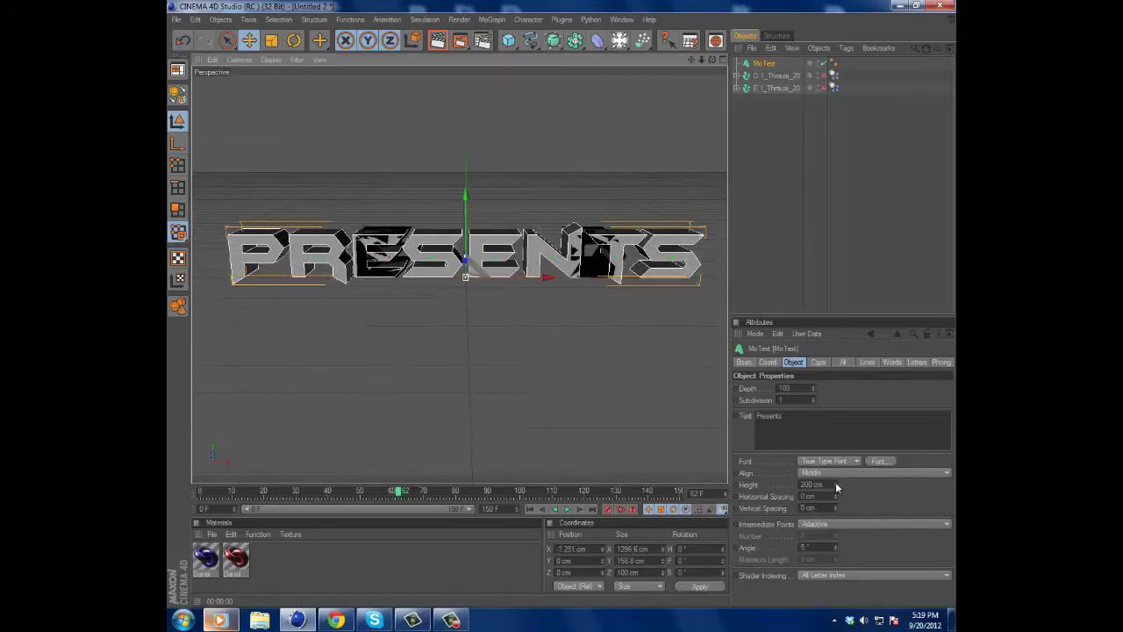
- Reduce the text's height to 64 cm and place it between the E and D at about X 43 cm, Y 32 cm
{"action": "left_click_drag", "start_coordinate": [834, 485], "coordinate": [756, 577]}
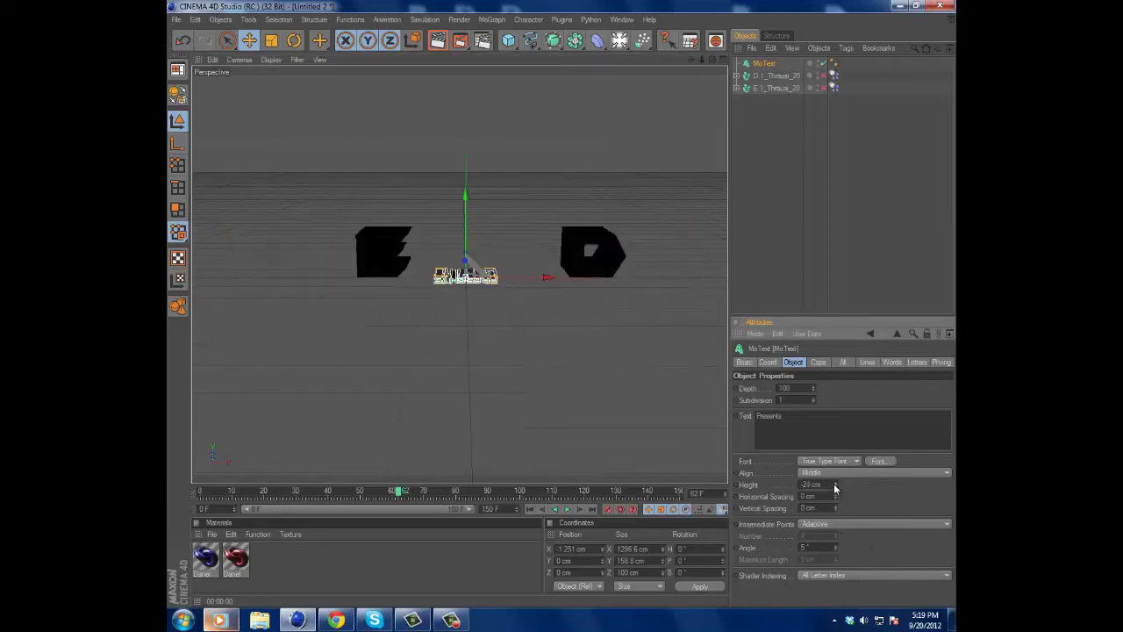
{"action": "left_click_drag", "start_coordinate": [835, 484], "coordinate": [834, 478]}
{"action": "left_click_drag", "start_coordinate": [538, 285], "coordinate": [561, 304]}
{"action": "left_click_drag", "start_coordinate": [485, 192], "coordinate": [562, 302]}
{"action": "right_click_drag", "start_coordinate": [483, 261], "coordinate": [606, 278], "text": "alt"}
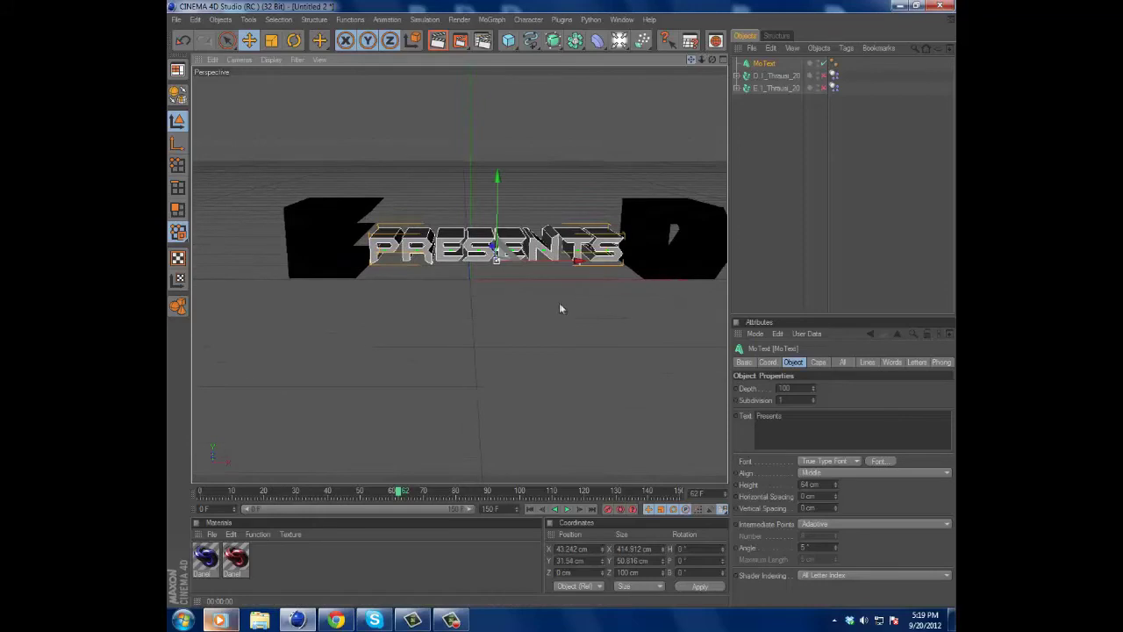
{"action": "left_click_drag", "start_coordinate": [562, 303], "coordinate": [561, 301]}
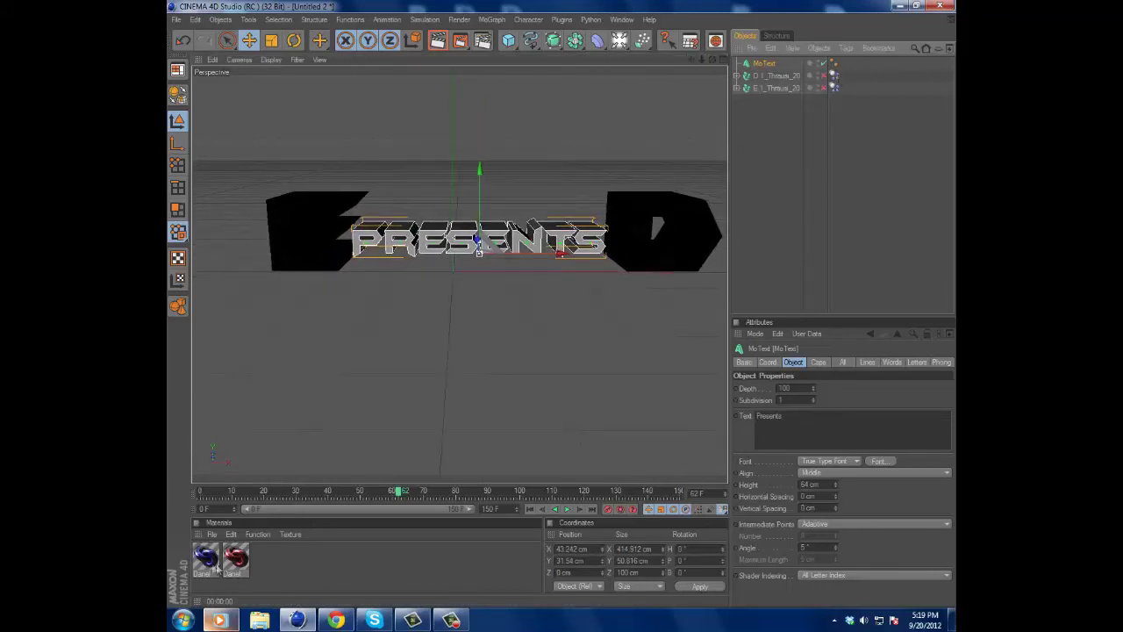
- Apply the blue material to the "Presents" text and convert the MoText to editable objects
{"action": "left_click_drag", "start_coordinate": [231, 561], "coordinate": [507, 174]}
{"action": "left_click_drag", "start_coordinate": [524, 231], "coordinate": [524, 233]}
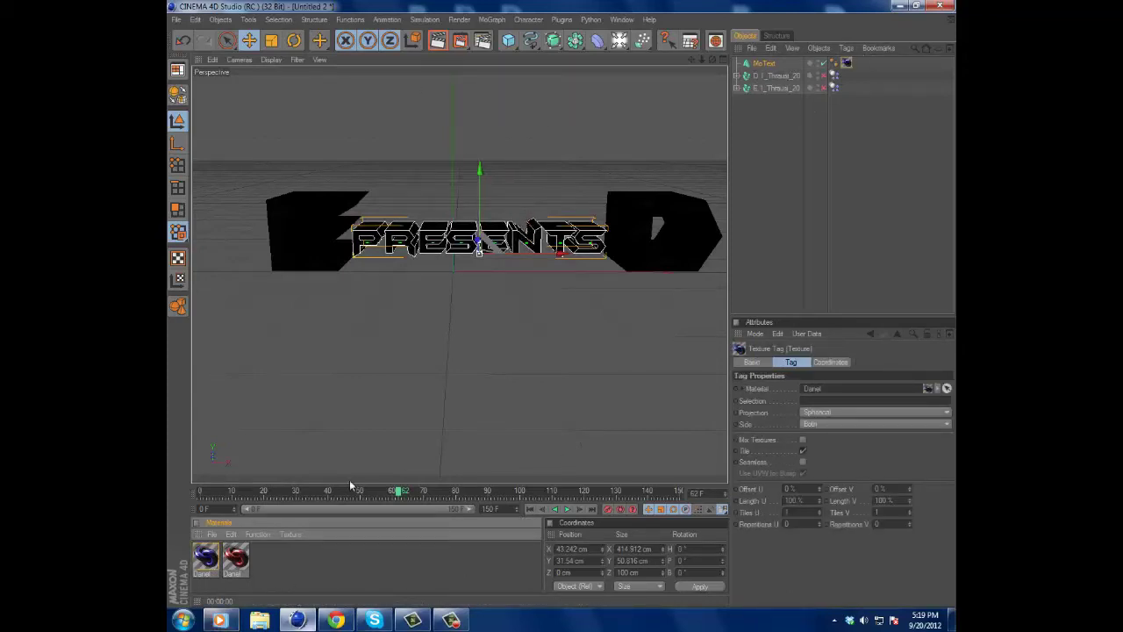
{"action": "left_click", "coordinate": [764, 64]}
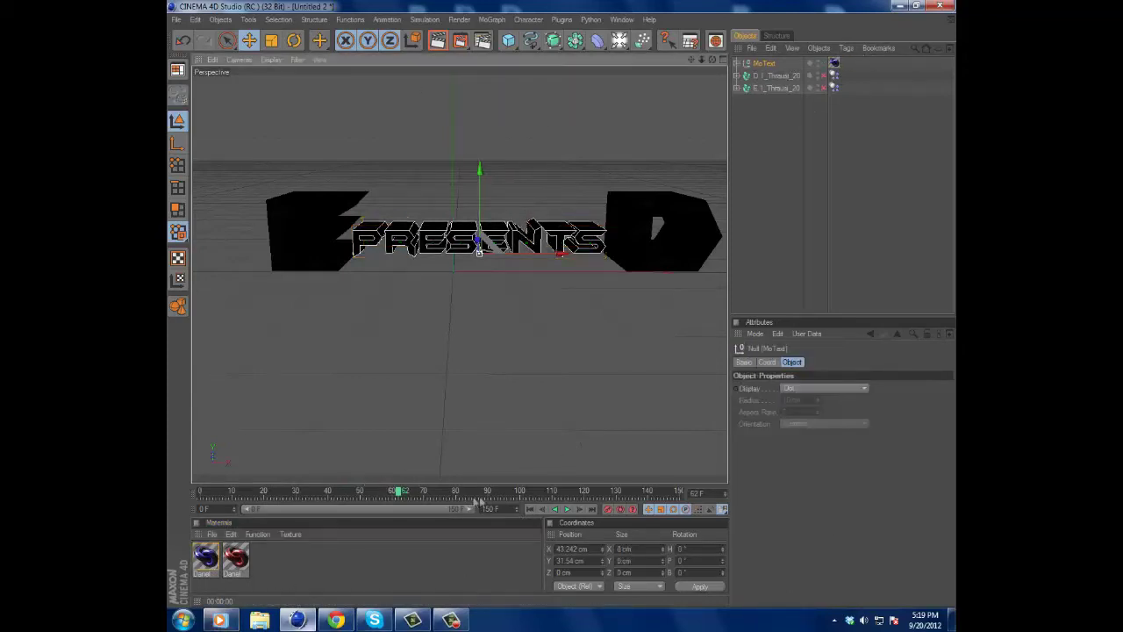
- Examine the separate letter objects inside the MoText hierarchy and collapse it again
{"action": "left_click", "coordinate": [737, 64]}
{"action": "left_click", "coordinate": [744, 76]}
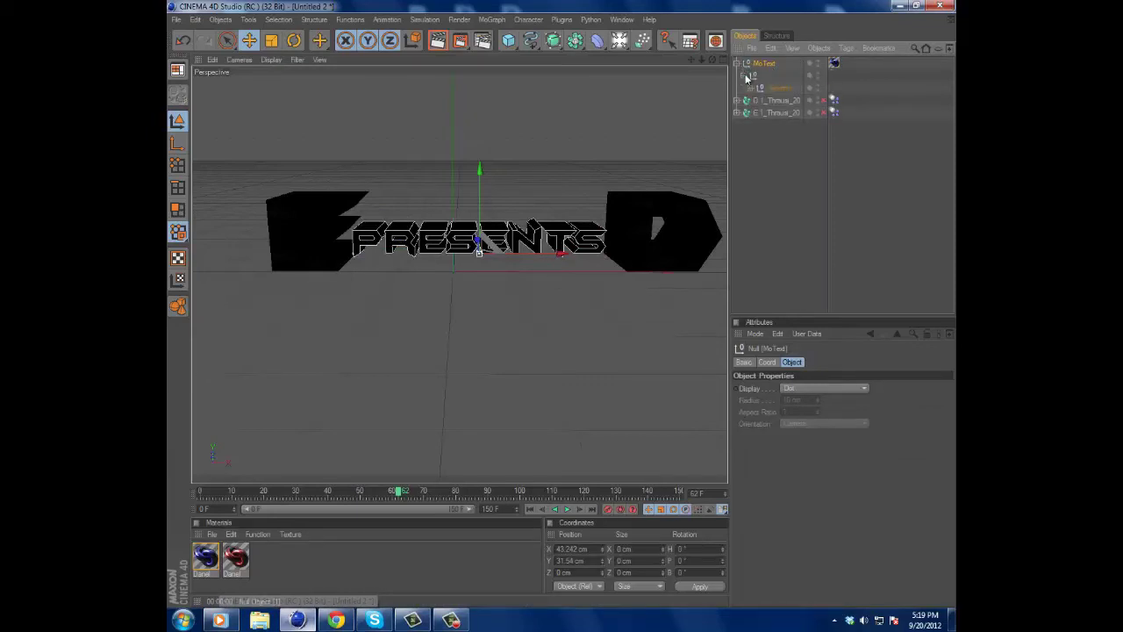
{"action": "left_click", "coordinate": [750, 88]}
{"action": "left_click", "coordinate": [777, 101]}
{"action": "left_click", "coordinate": [777, 114]}
{"action": "left_click", "coordinate": [774, 136]}
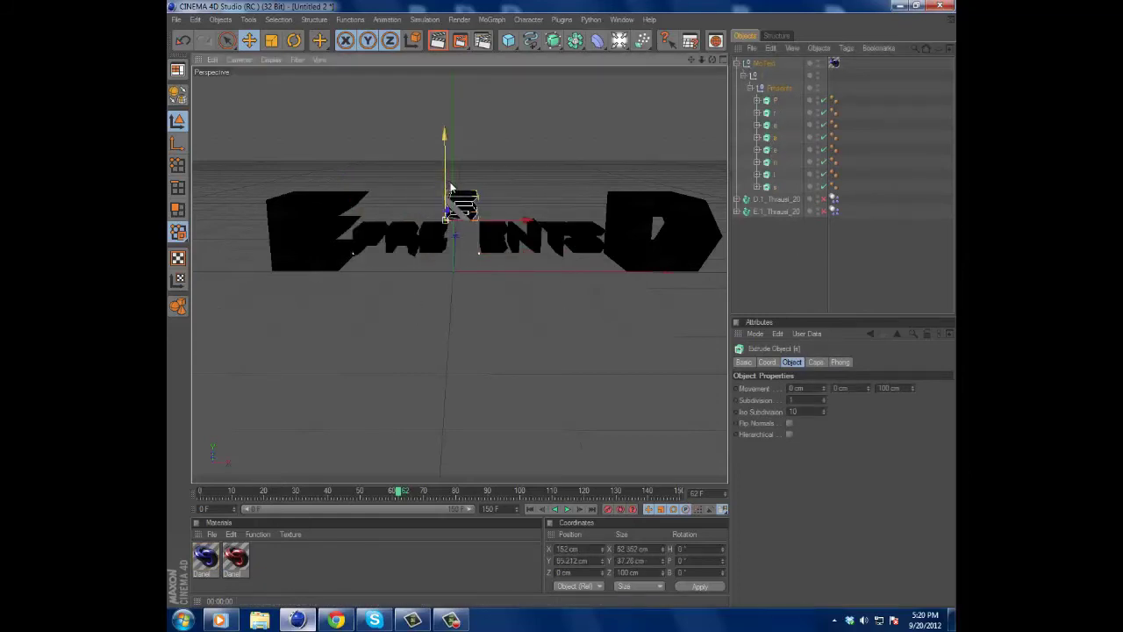
{"action": "left_click", "coordinate": [739, 65]}
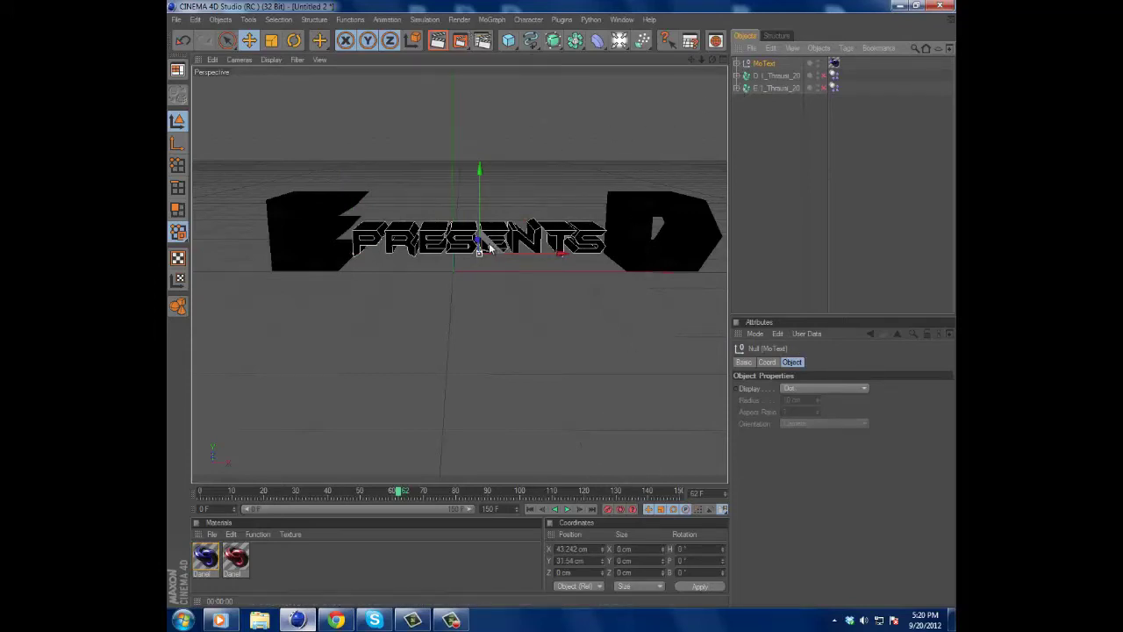
- At frame 0, move the "Presents" text along Z to about -1023 cm and keyframe its position
{"action": "left_click", "coordinate": [723, 59]}
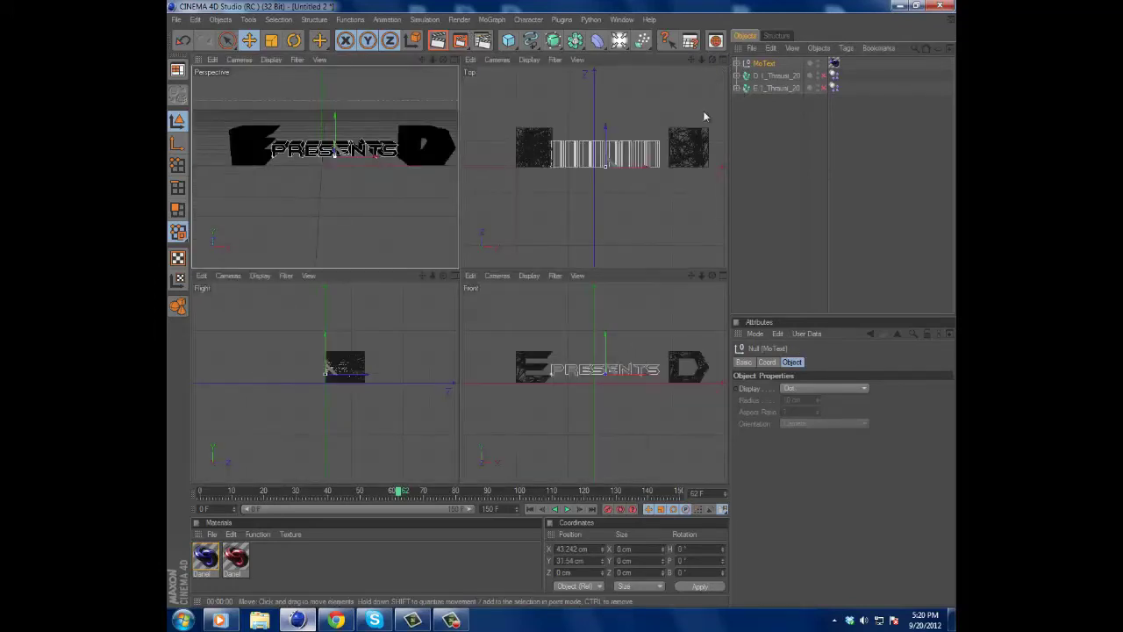
{"action": "left_click_drag", "start_coordinate": [394, 493], "coordinate": [169, 489]}
{"action": "left_click_drag", "start_coordinate": [602, 131], "coordinate": [563, 279]}
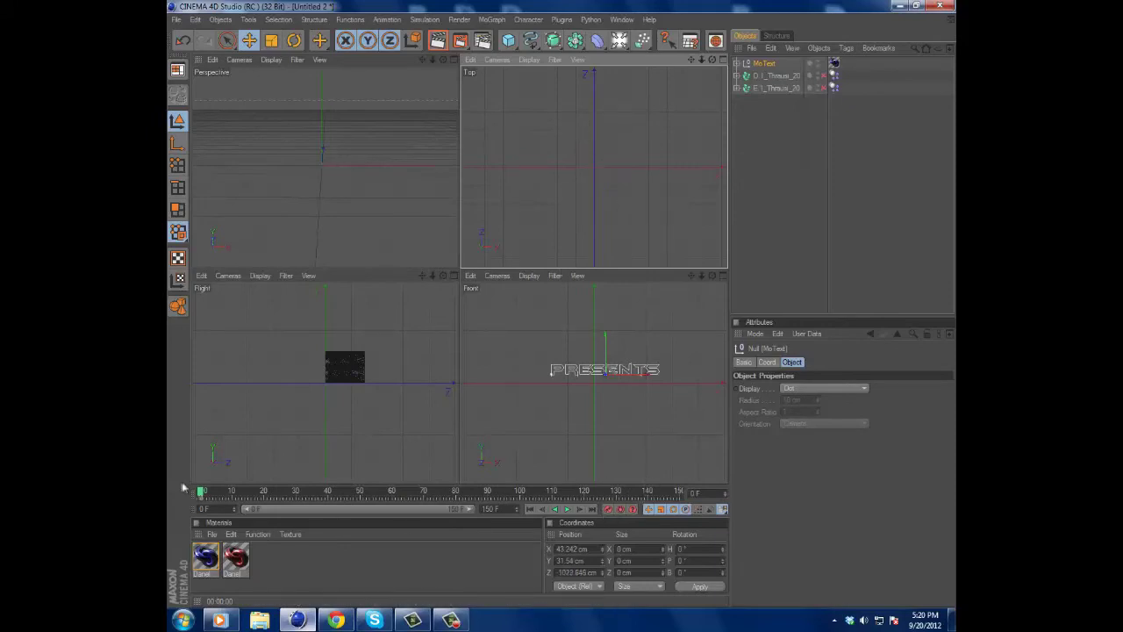
- Keyframe the text's starting position again at about frame 75, then move it to about Z -21 cm at frame 100 and keyframe it
{"action": "left_click_drag", "start_coordinate": [207, 498], "coordinate": [488, 494]}
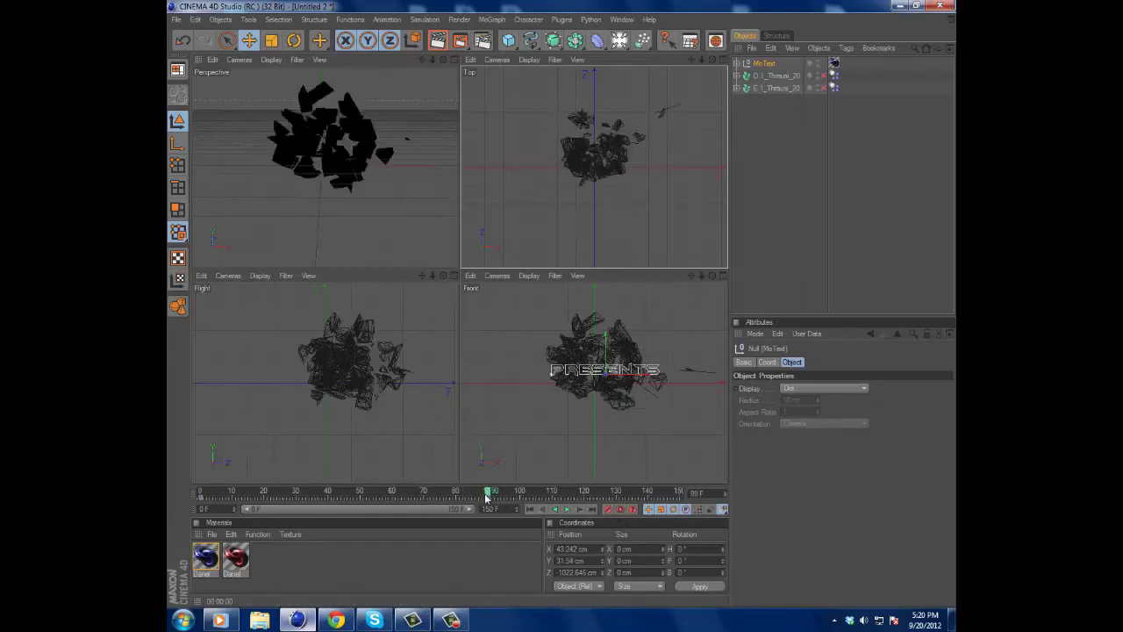
{"action": "mouse_move", "coordinate": [489, 497]}
{"action": "left_mouse_down"}
{"action": "mouse_move", "coordinate": [503, 497]}
{"action": "mouse_move", "coordinate": [219, 494]}
{"action": "mouse_move", "coordinate": [507, 502]}
{"action": "left_mouse_up"}
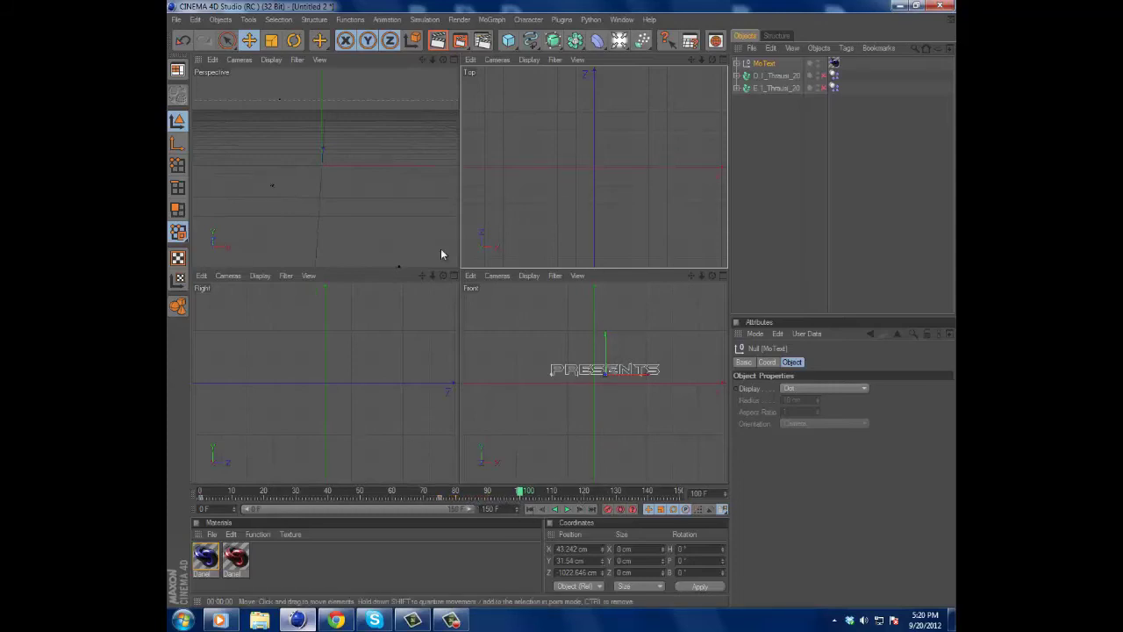
{"action": "middle_click_drag", "start_coordinate": [637, 200], "coordinate": [614, 215]}
{"action": "left_click_drag", "start_coordinate": [595, 223], "coordinate": [596, 134]}
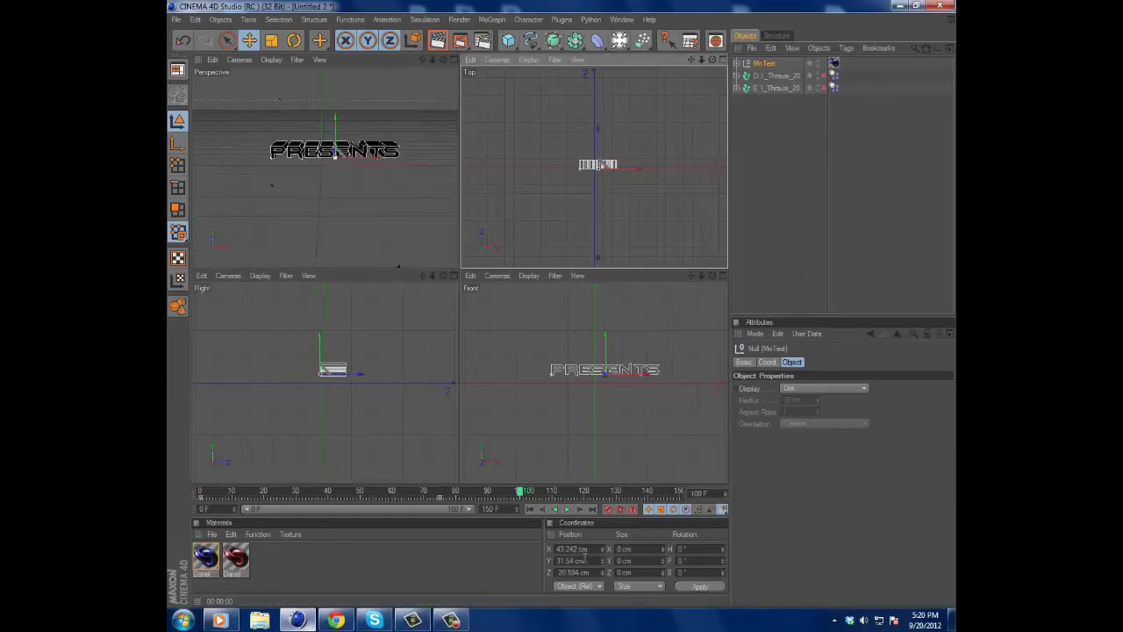
{"action": "left_click_drag", "start_coordinate": [521, 495], "coordinate": [201, 493]}
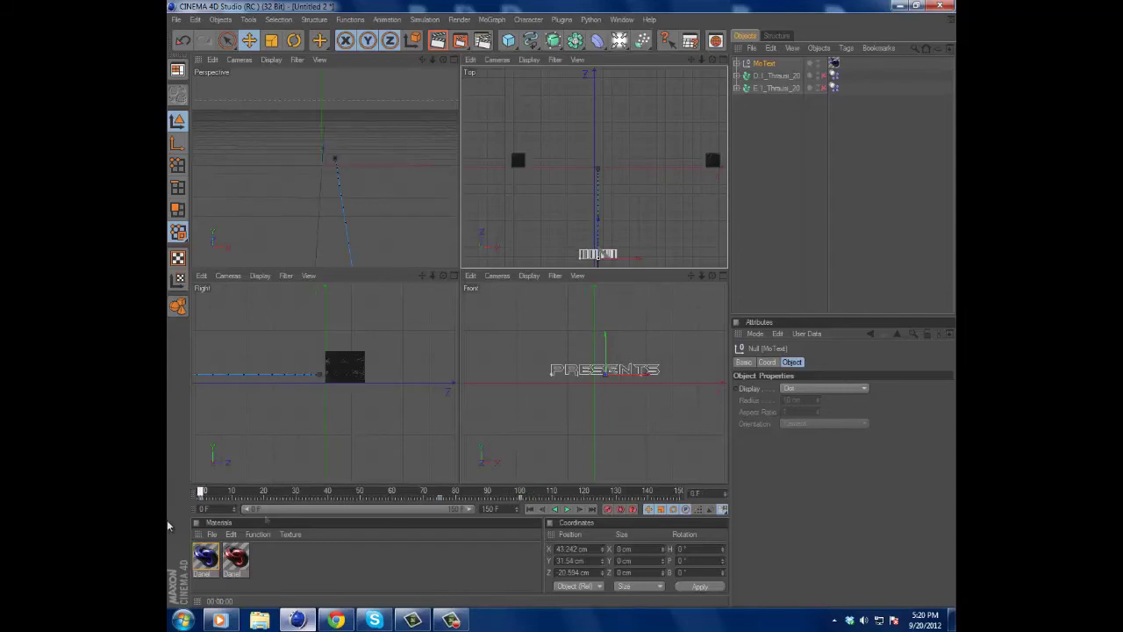
- Keyframe the project's dynamics Time Scale at 5% near frame 95, just after the letters' collision
{"action": "left_click", "coordinate": [453, 59]}
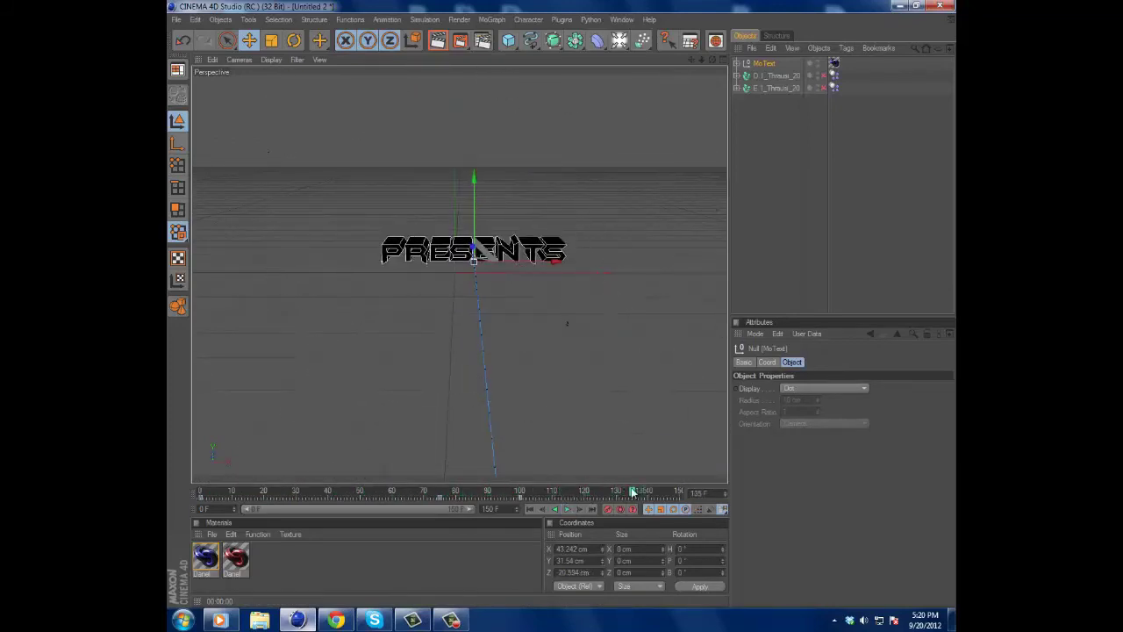
{"action": "mouse_move", "coordinate": [503, 496]}
{"action": "left_mouse_down"}
{"action": "mouse_move", "coordinate": [451, 494]}
{"action": "mouse_move", "coordinate": [504, 495]}
{"action": "left_mouse_up"}
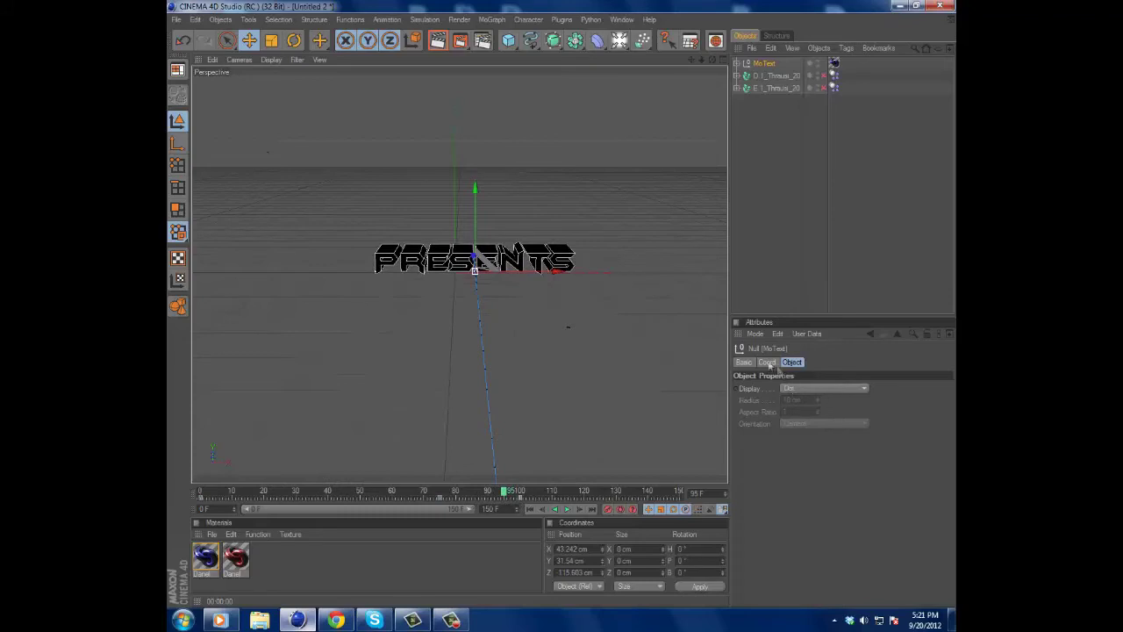
{"action": "left_click", "coordinate": [753, 332]}
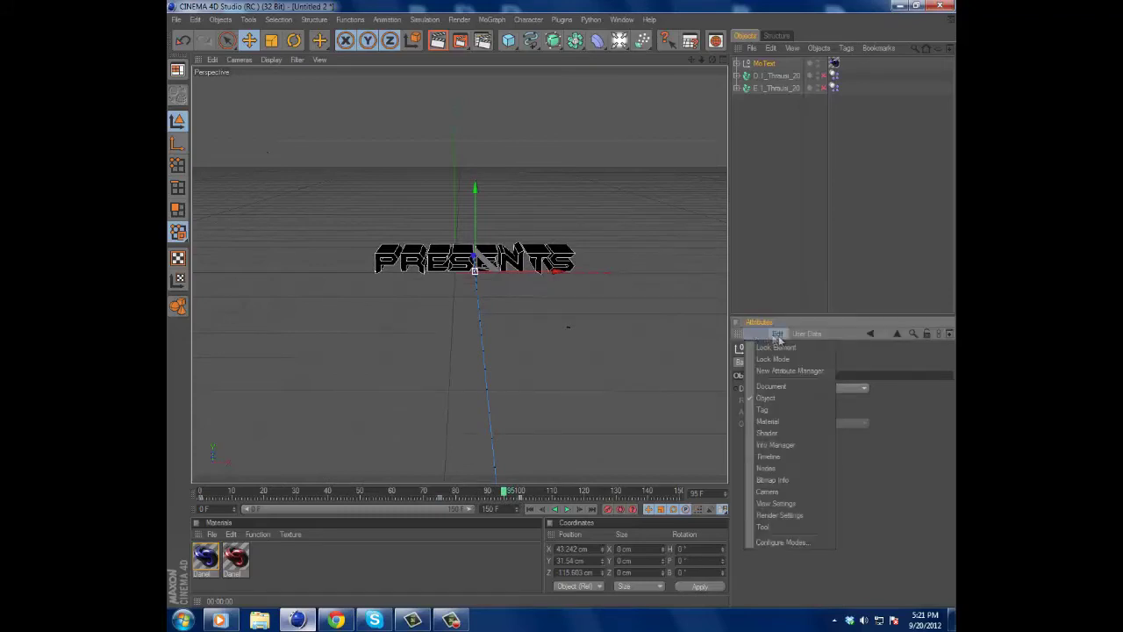
{"action": "left_click", "coordinate": [765, 384]}
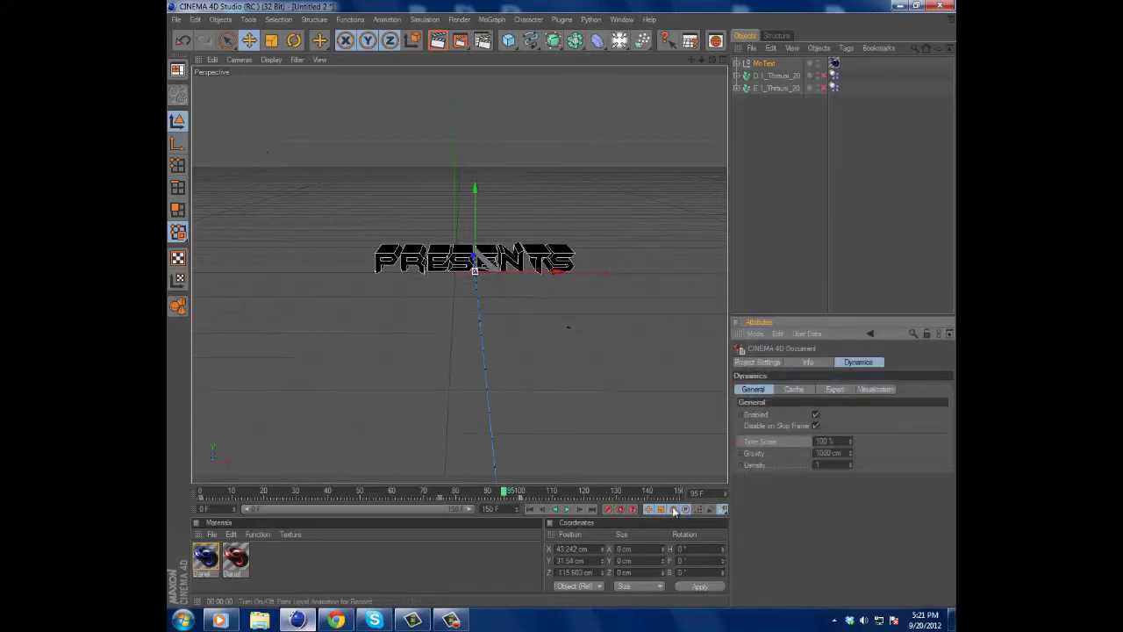
{"action": "left_click", "coordinate": [725, 496]}
{"action": "double_click", "coordinate": [823, 441]}
{"action": "type", "text": "5"}
{"action": "left_click", "coordinate": [740, 442], "text": "ctrl"}
{"action": "mouse_move", "coordinate": [506, 493]}
{"action": "left_mouse_down"}
{"action": "mouse_move", "coordinate": [166, 495]}
{"action": "mouse_move", "coordinate": [499, 493]}
{"action": "left_mouse_up"}
{"action": "key", "text": "ctrl+z"}
- Preview the collision and shift the text's two final position keyframes to about frames 85 and 110
{"action": "left_click", "coordinate": [566, 509]}
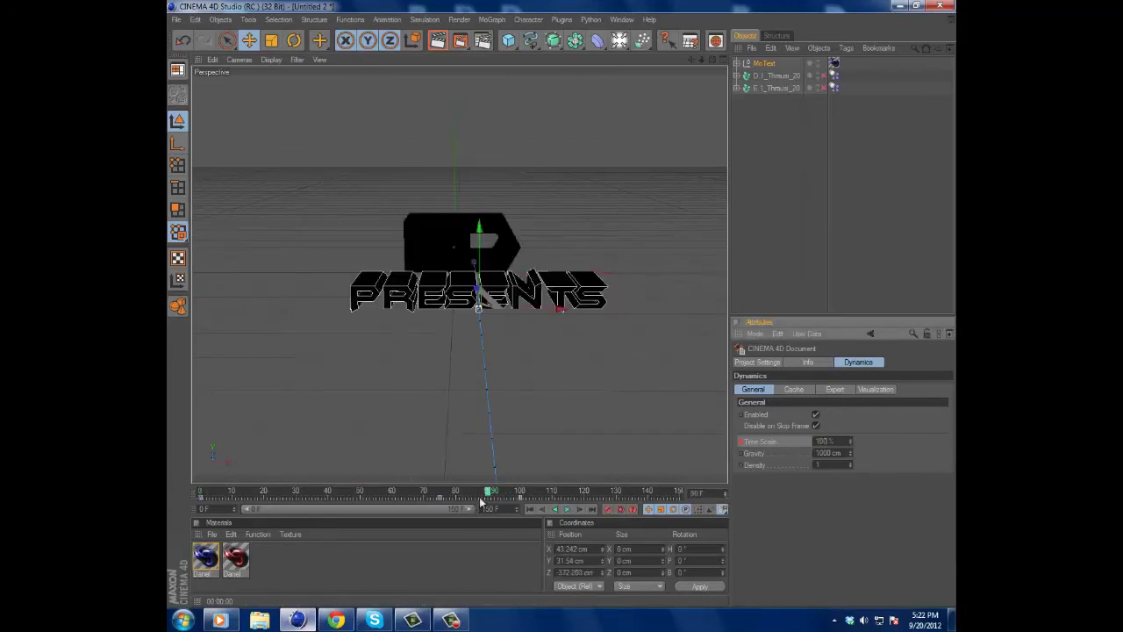
{"action": "left_click_drag", "start_coordinate": [489, 491], "coordinate": [362, 489]}
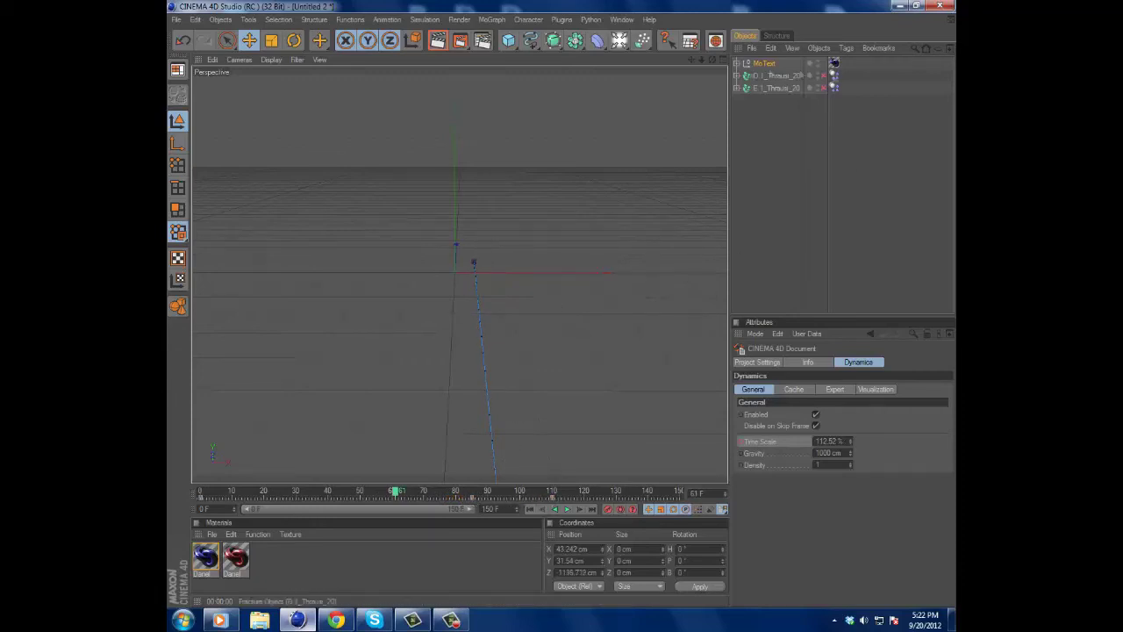
- Make the "Presents" text a rigid body and set its Inherit Tag option to Apply Tag to Children
{"action": "left_click", "coordinate": [763, 65]}
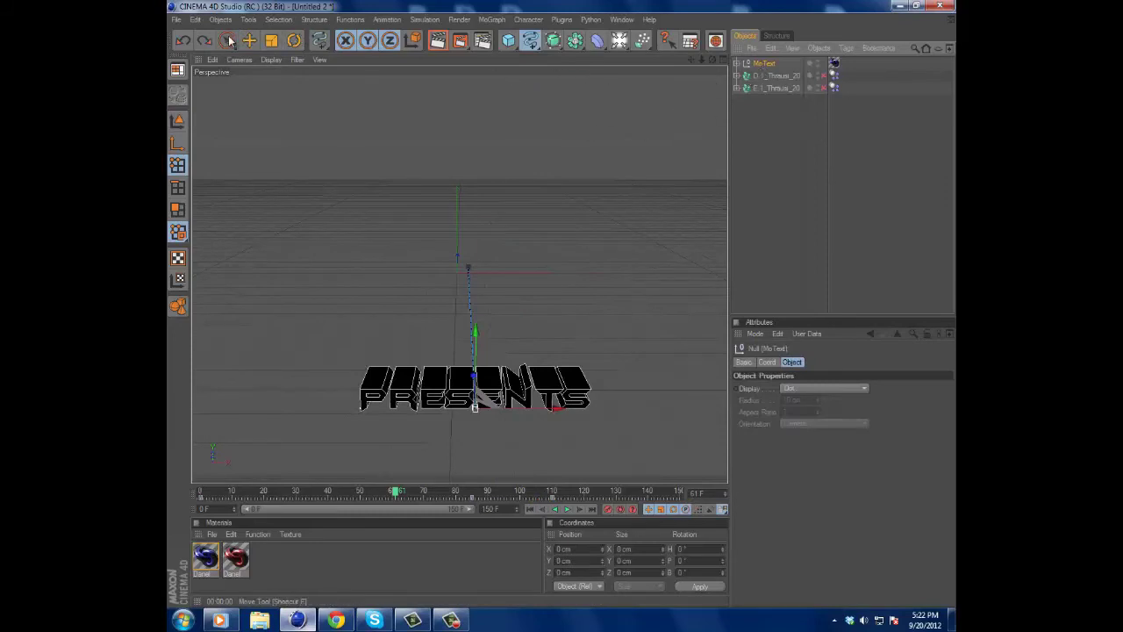
{"action": "left_click", "coordinate": [251, 41]}
{"action": "left_click", "coordinate": [762, 65]}
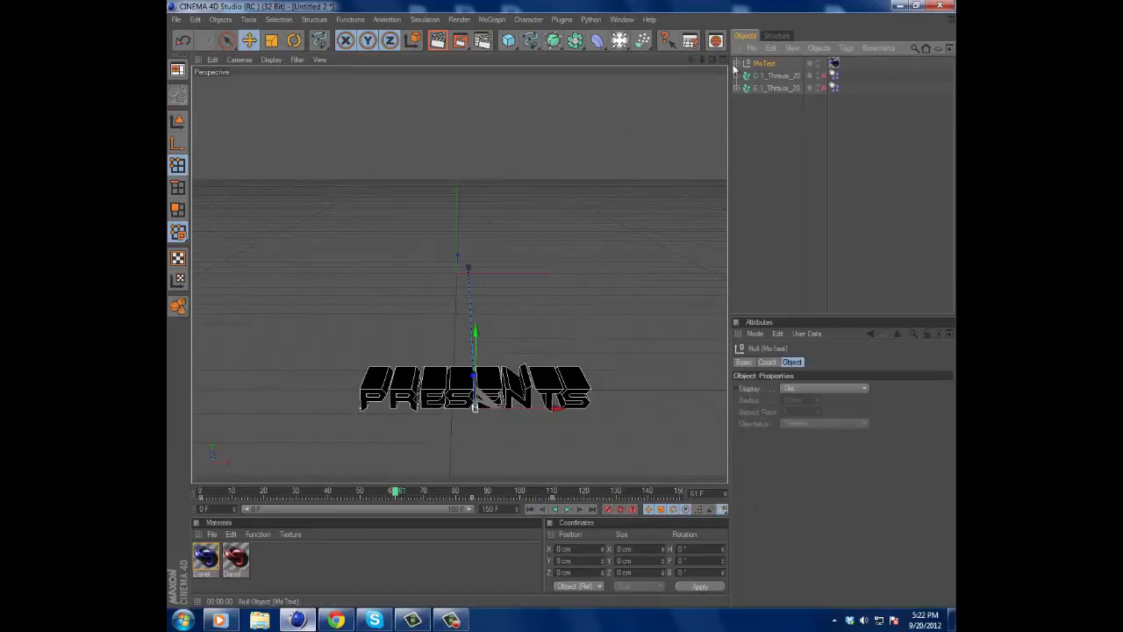
{"action": "left_click", "coordinate": [455, 20]}
{"action": "mouse_move", "coordinate": [425, 19]}
{"action": "mouse_move", "coordinate": [430, 50]}
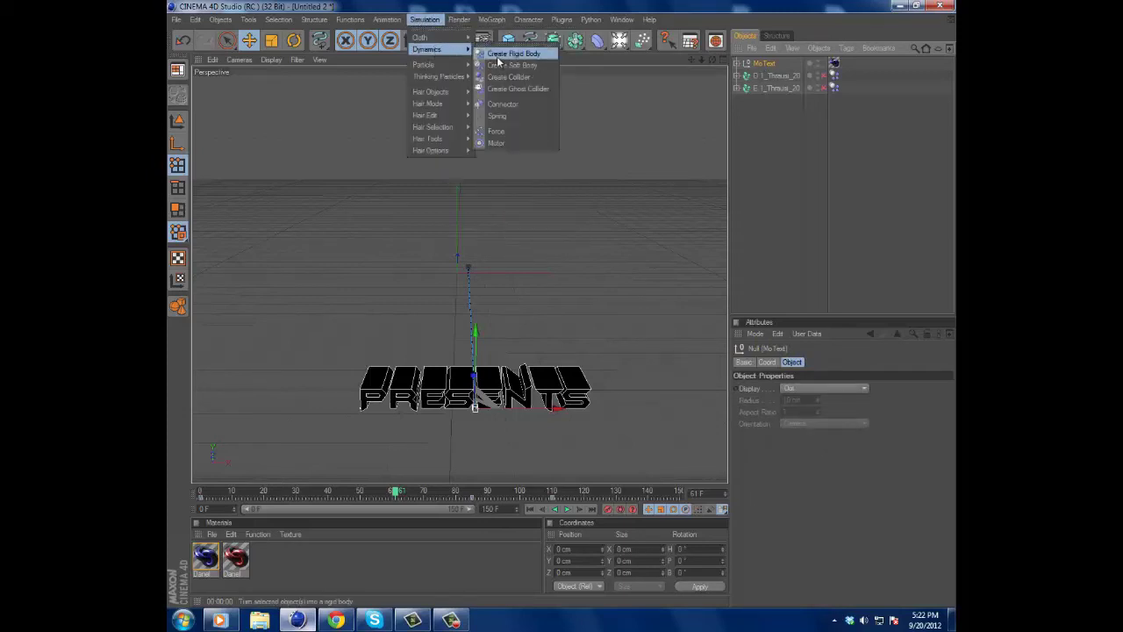
{"action": "left_click", "coordinate": [499, 60]}
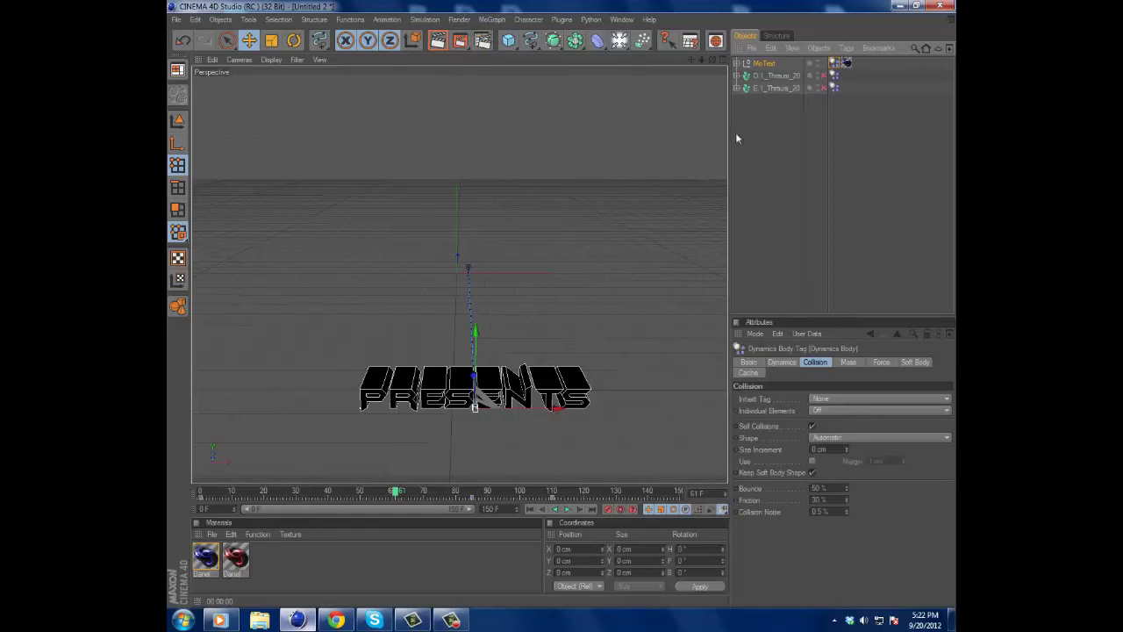
{"action": "left_click", "coordinate": [840, 398]}
{"action": "left_click", "coordinate": [846, 423]}
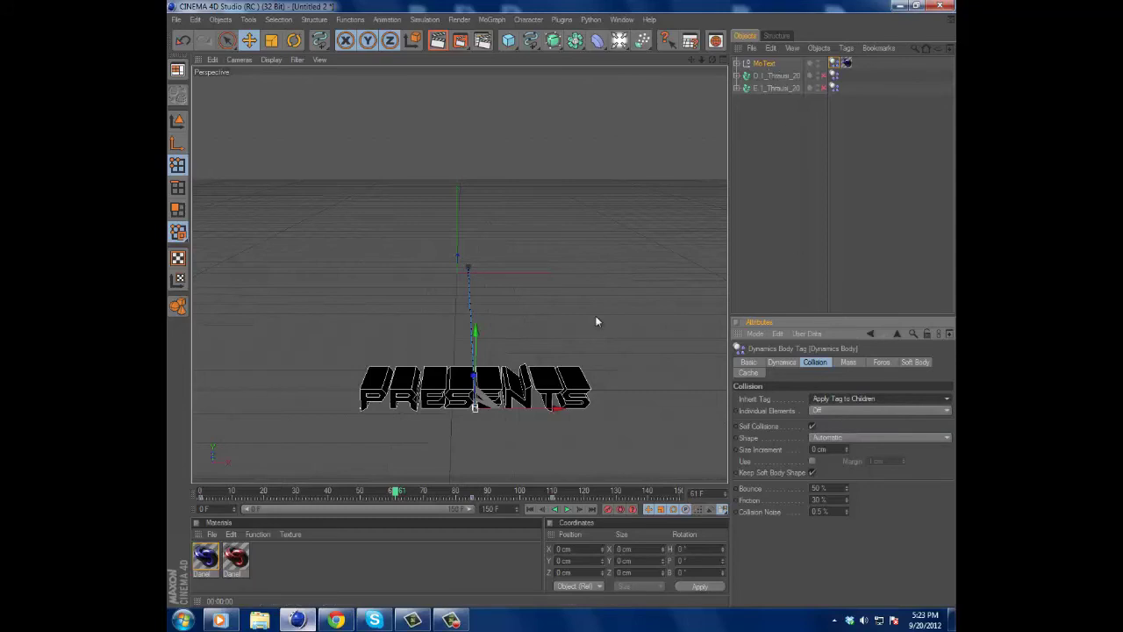
- Preview the text's dynamics, return to frame 0 and set the text's dynamics Trigger to On Collision
{"action": "left_click", "coordinate": [568, 511]}
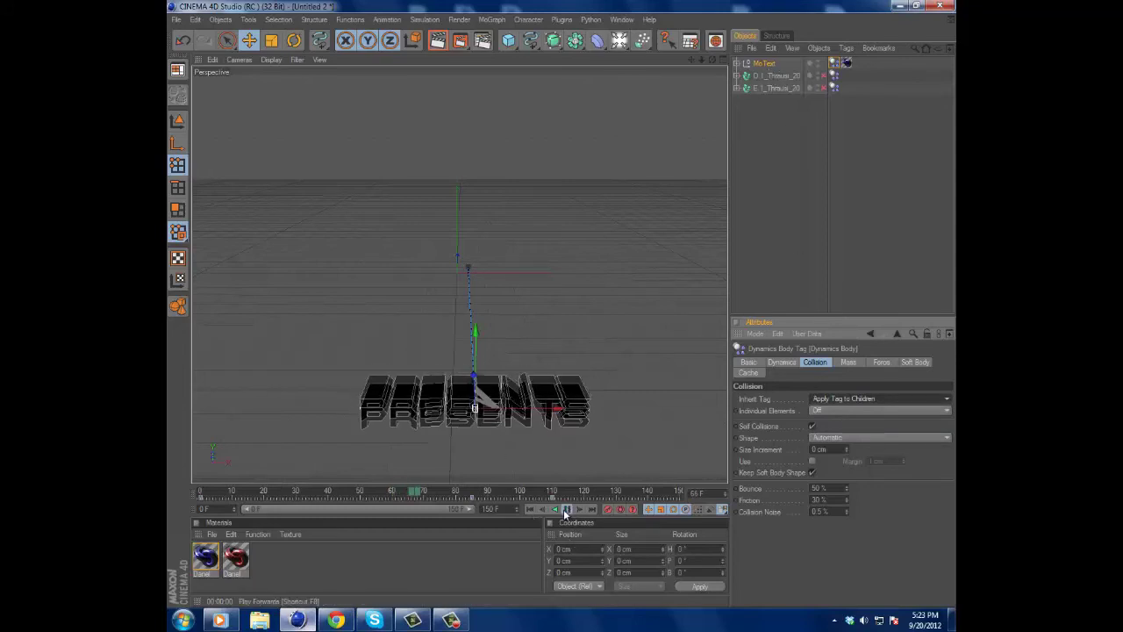
{"action": "left_click_drag", "start_coordinate": [449, 496], "coordinate": [201, 491]}
{"action": "left_click", "coordinate": [783, 362]}
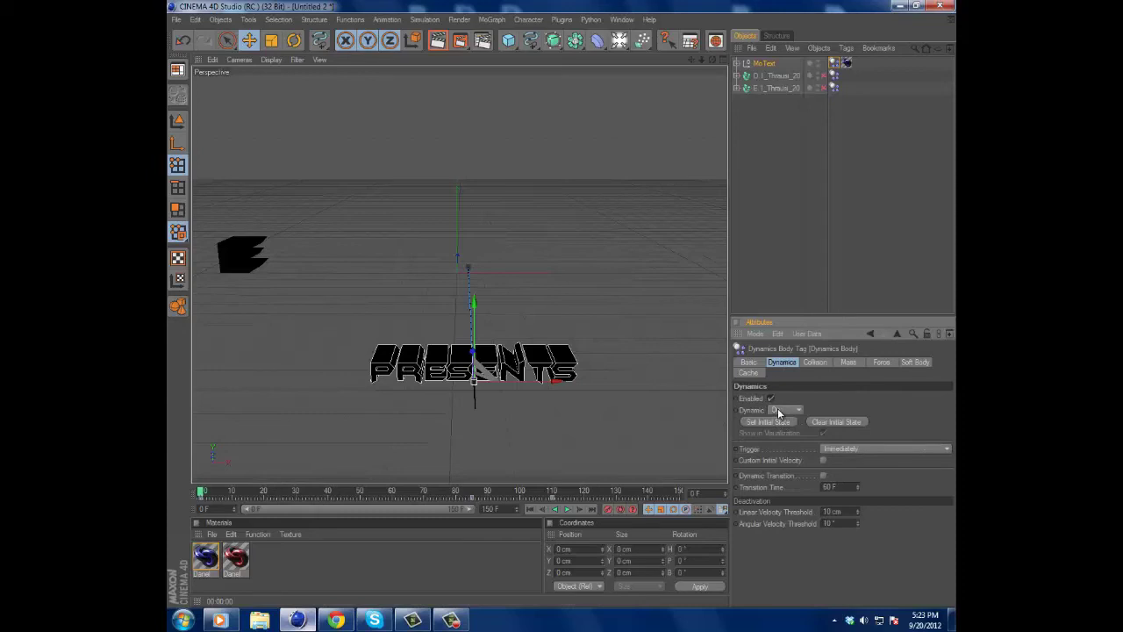
{"action": "left_click", "coordinate": [840, 449]}
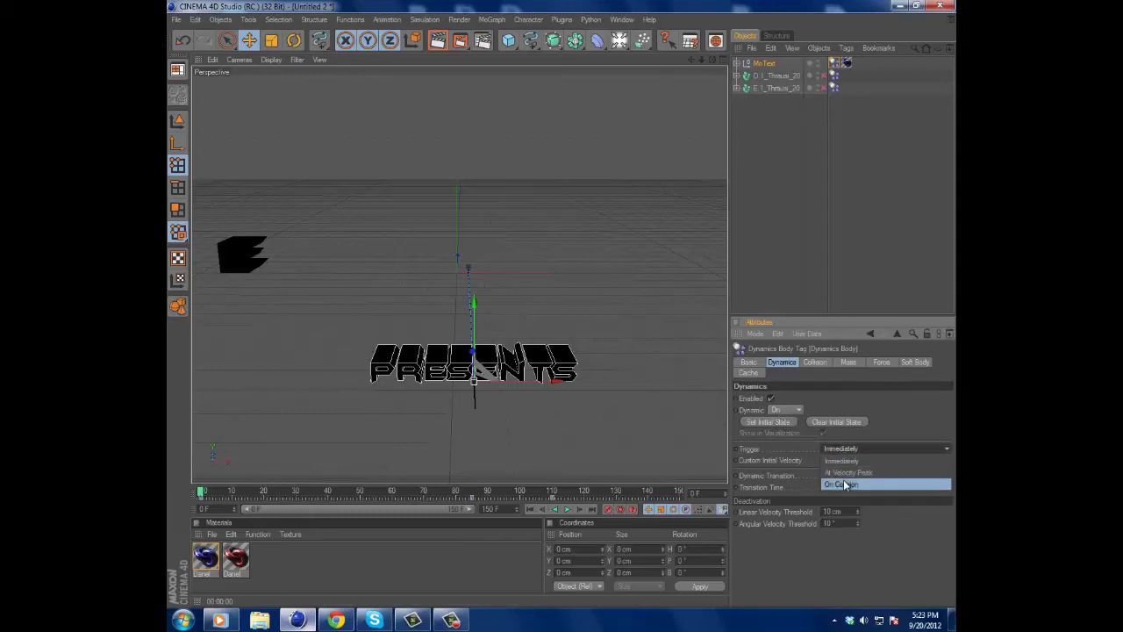
{"action": "left_click", "coordinate": [845, 484]}
- Play the animation up to about frame 111 and examine how the text letters collide with the E and D fragments
{"action": "left_click", "coordinate": [567, 510]}
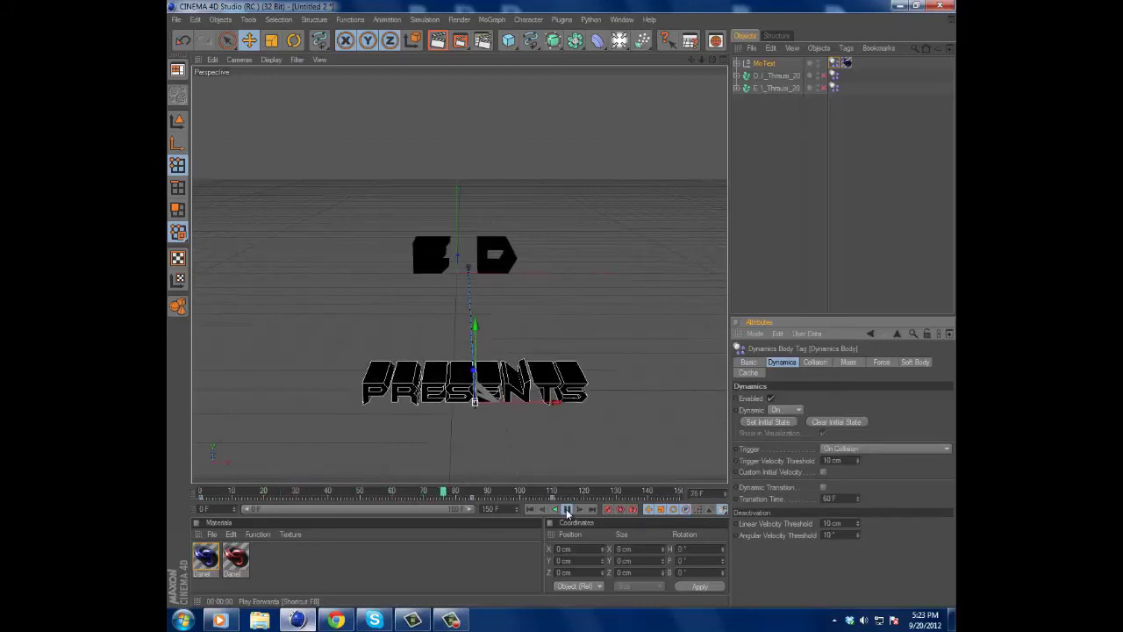
{"action": "left_click", "coordinate": [566, 510]}
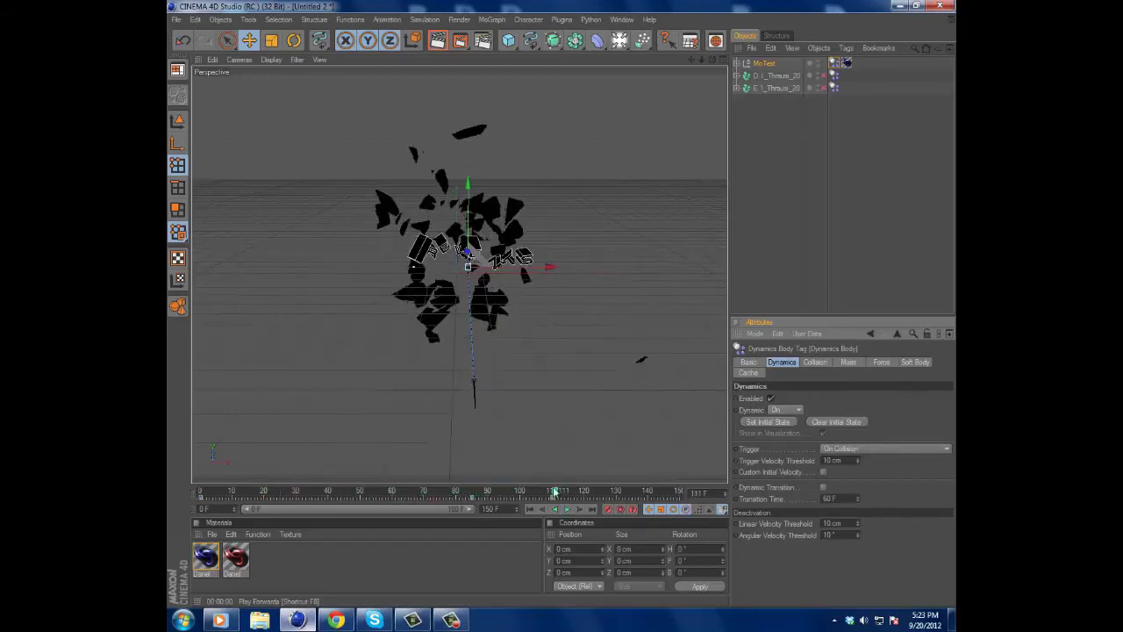
{"action": "scroll", "coordinate": [628, 232], "scroll_direction": "up", "scroll_amount": 5}
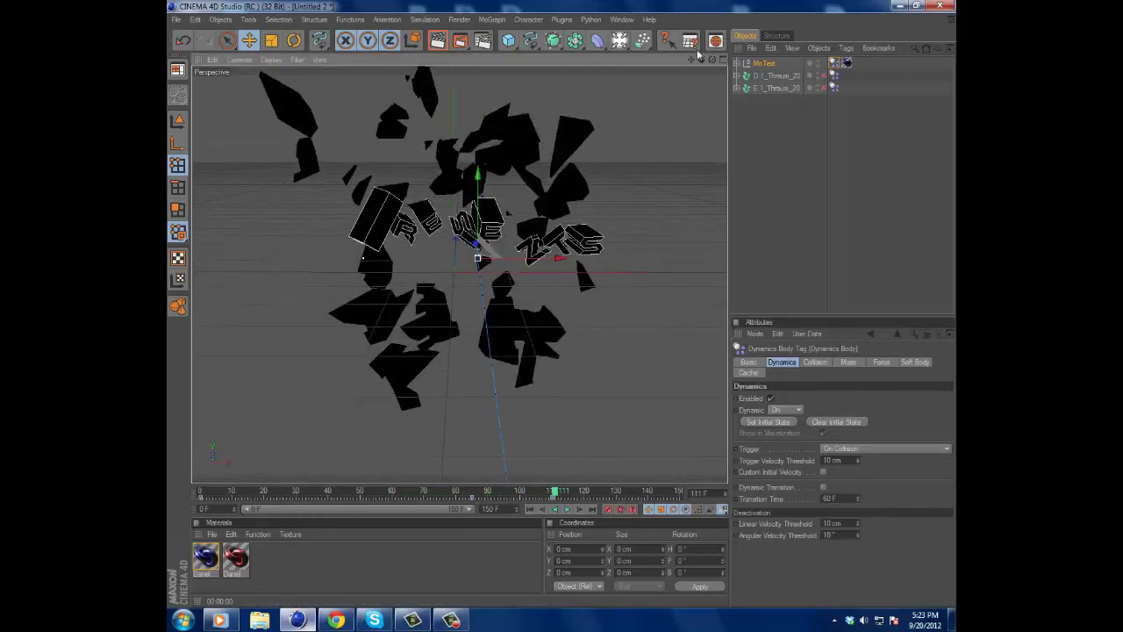
{"action": "left_click_drag", "start_coordinate": [690, 60], "coordinate": [698, 93]}
- Replay the animation from frame 0 and review the shared dynamics settings of the text, D and E tags
{"action": "left_click_drag", "start_coordinate": [556, 493], "coordinate": [167, 507]}
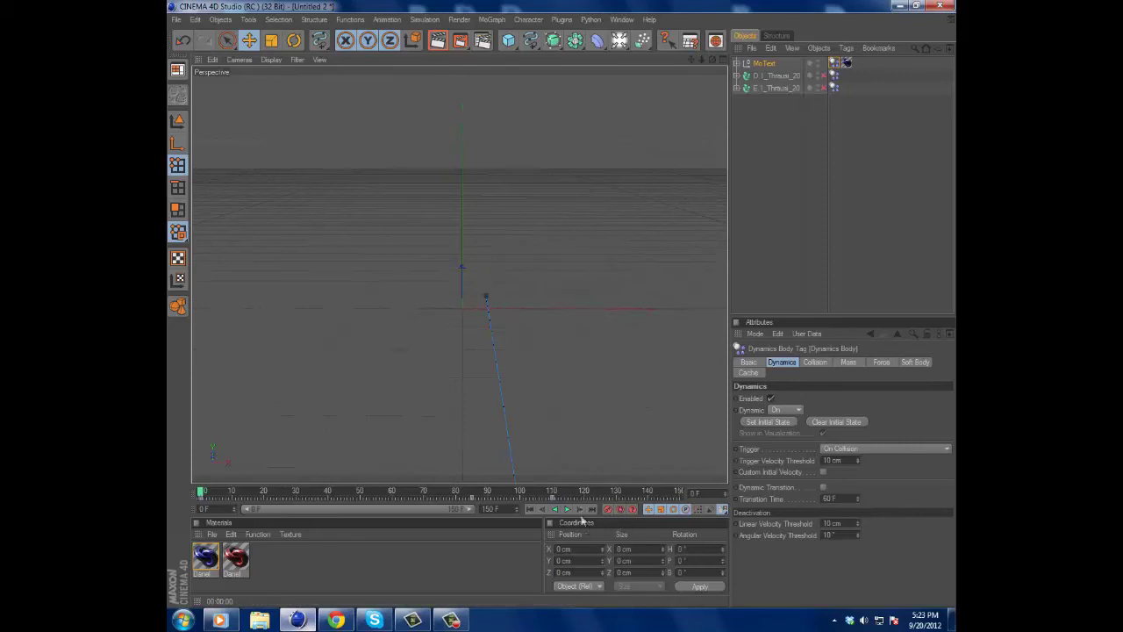
{"action": "left_click_drag", "start_coordinate": [690, 59], "coordinate": [563, 307]}
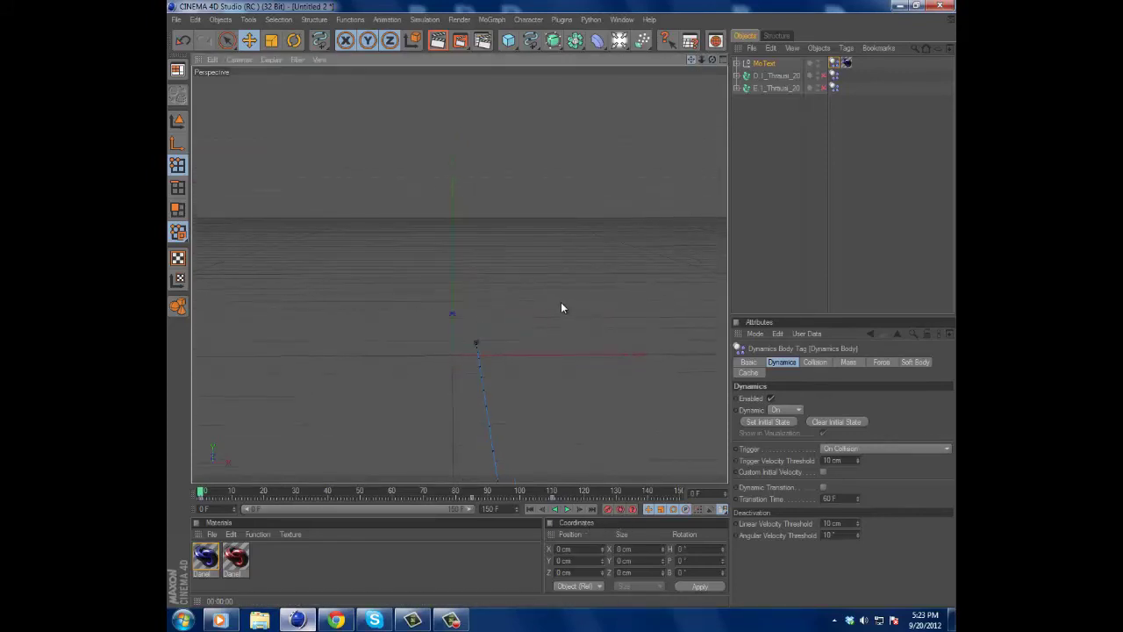
{"action": "left_click", "coordinate": [769, 127]}
{"action": "left_click_drag", "start_coordinate": [690, 60], "coordinate": [563, 309]}
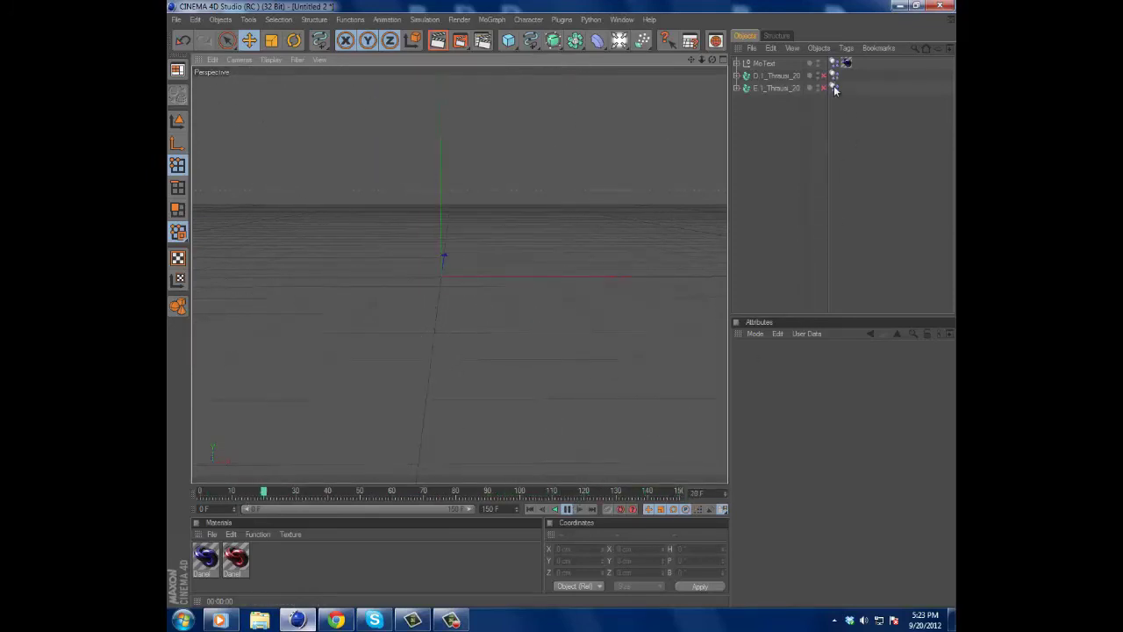
{"action": "left_click_drag", "start_coordinate": [834, 99], "coordinate": [838, 52]}
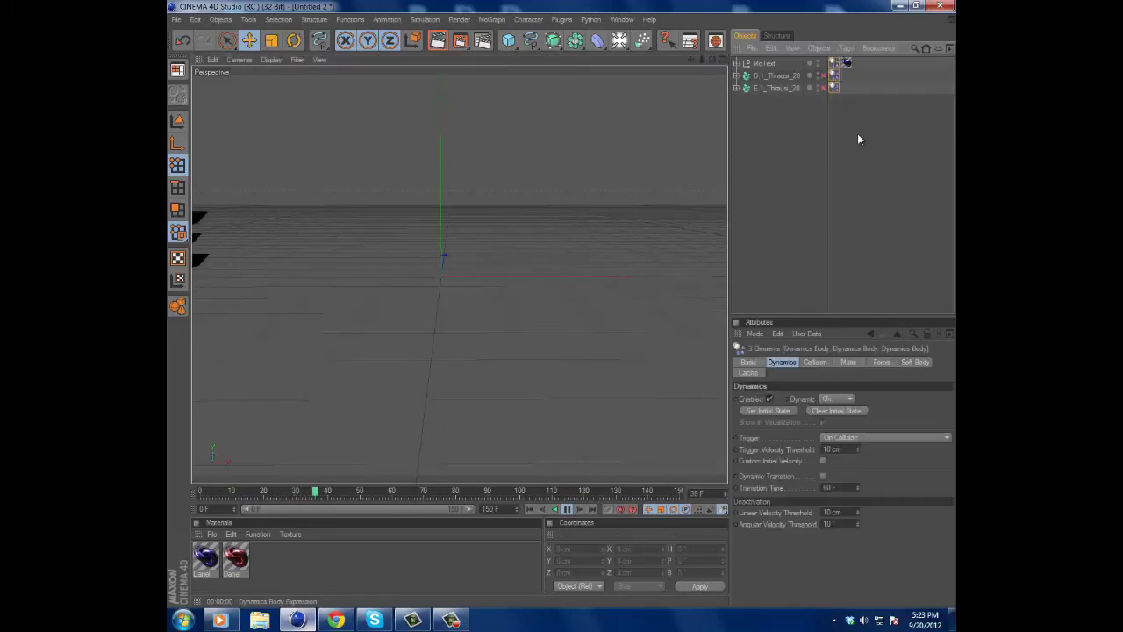
{"action": "left_click", "coordinate": [857, 136]}
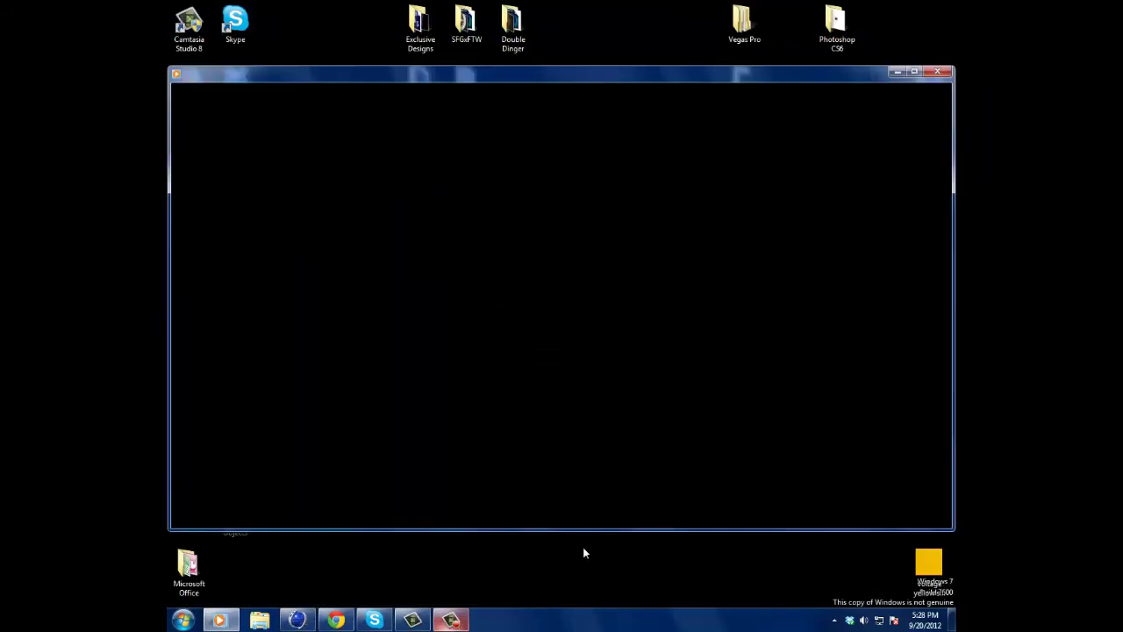
- Watch the rendered "tutorial" video in the media player and close it
{"action": "mouse_move", "coordinate": [562, 520]}
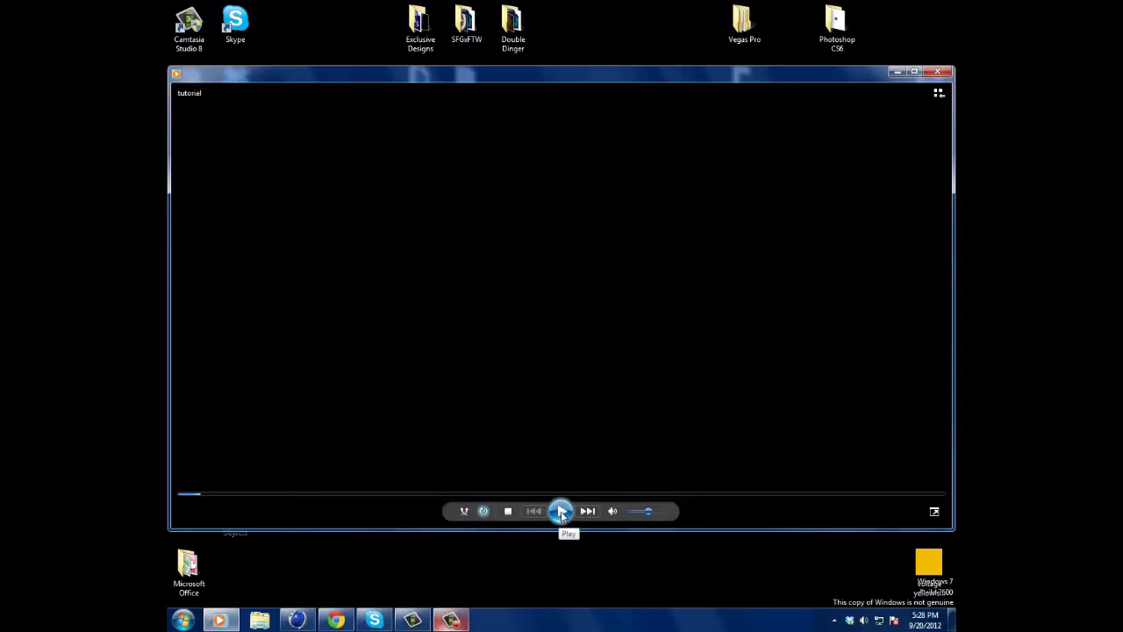
{"action": "left_click", "coordinate": [561, 513]}
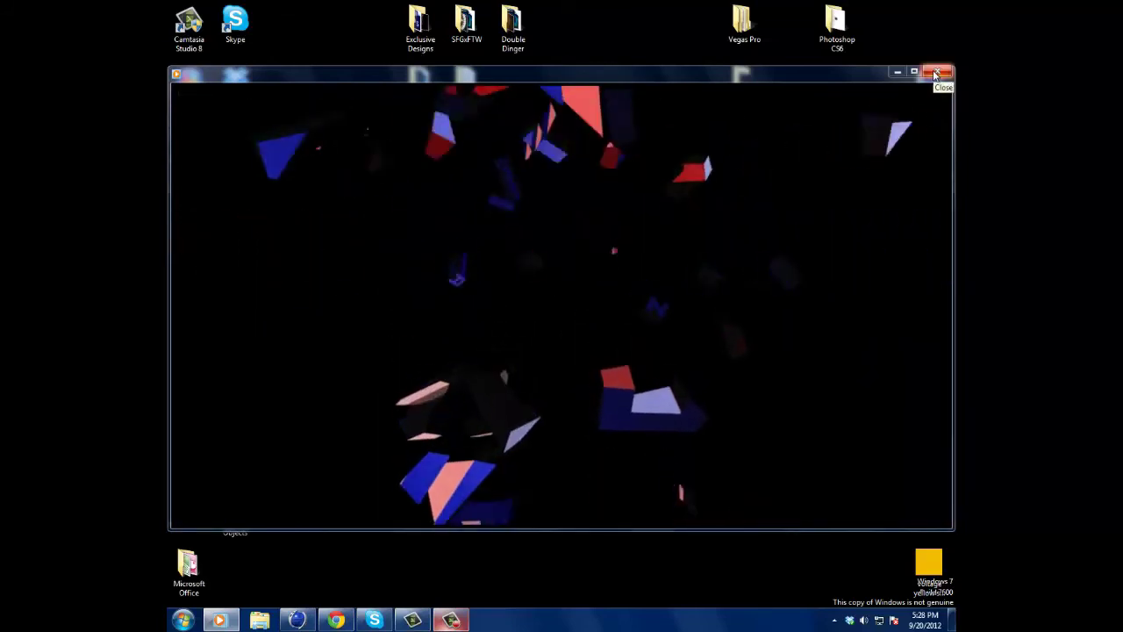
{"action": "left_click", "coordinate": [935, 74]}
- Switch to Cinema 4D, open the render settings and review the output size, frame range and save options
{"action": "left_click", "coordinate": [297, 619]}
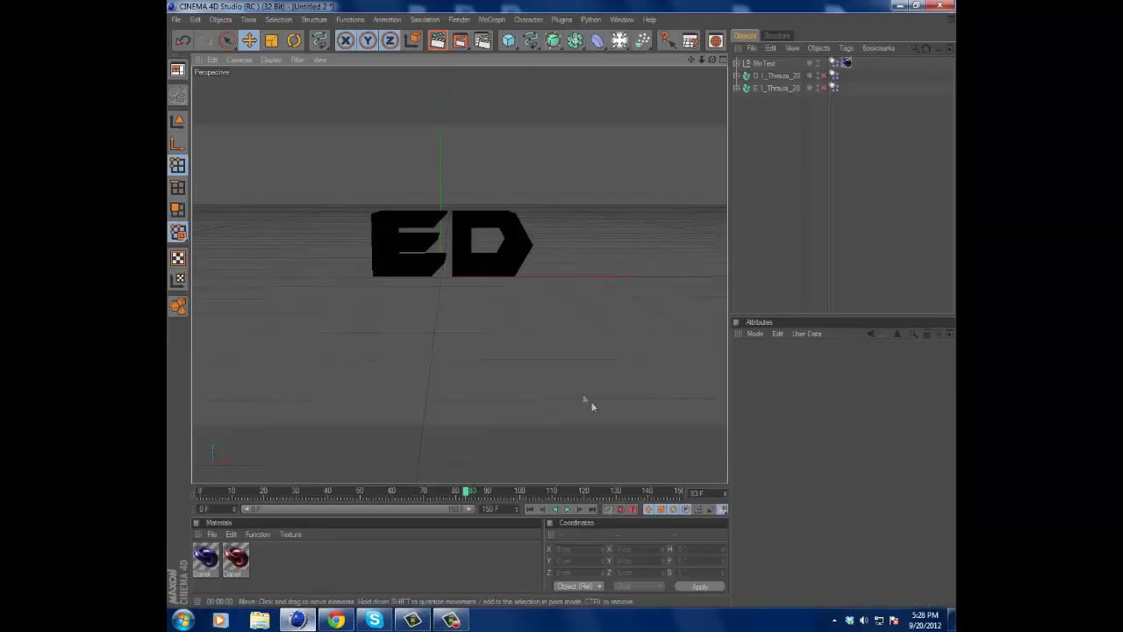
{"action": "left_click", "coordinate": [484, 43]}
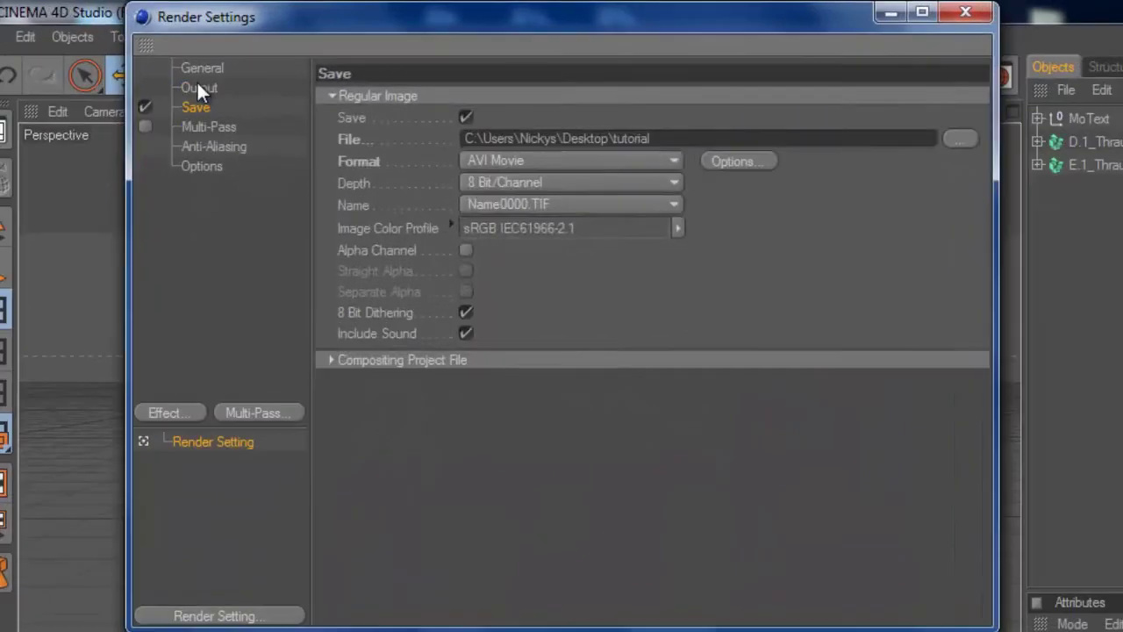
{"action": "left_click", "coordinate": [287, 46]}
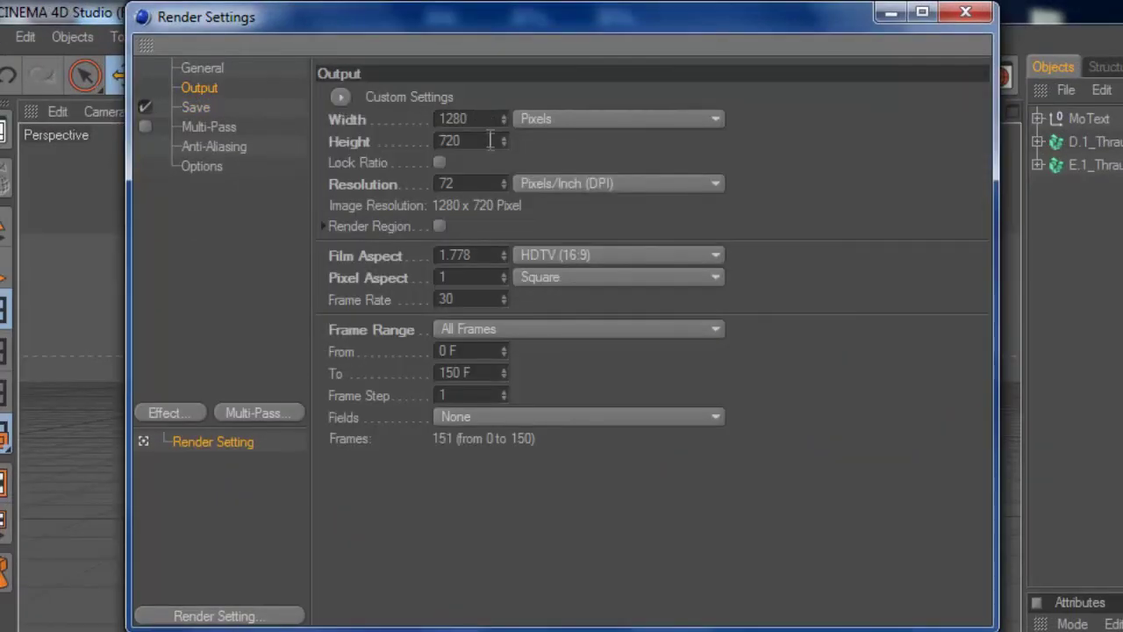
{"action": "left_click", "coordinate": [199, 107]}
- Enable Multi-Pass rendering and add the full set of image channels, including Ambient, Diffuse, Specular, Shadow and Reflection
{"action": "left_click", "coordinate": [186, 128]}
{"action": "left_click", "coordinate": [146, 126]}
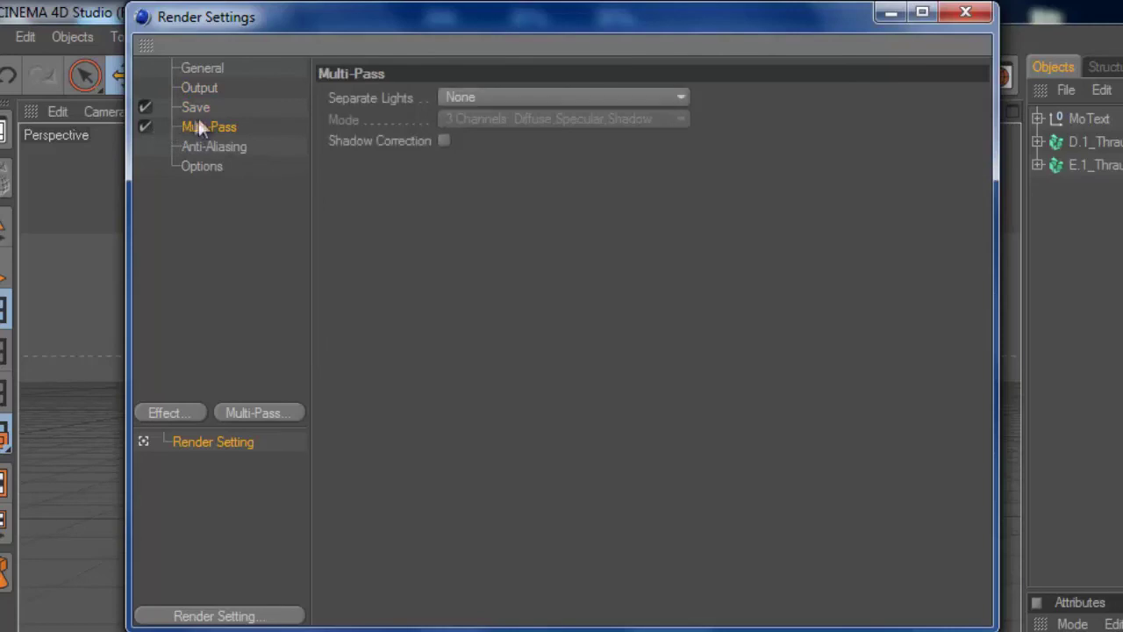
{"action": "right_click", "coordinate": [214, 127]}
{"action": "left_click", "coordinate": [260, 142]}
{"action": "right_click", "coordinate": [204, 124]}
{"action": "left_click", "coordinate": [290, 160]}
{"action": "right_click", "coordinate": [222, 129]}
{"action": "left_click", "coordinate": [273, 380]}
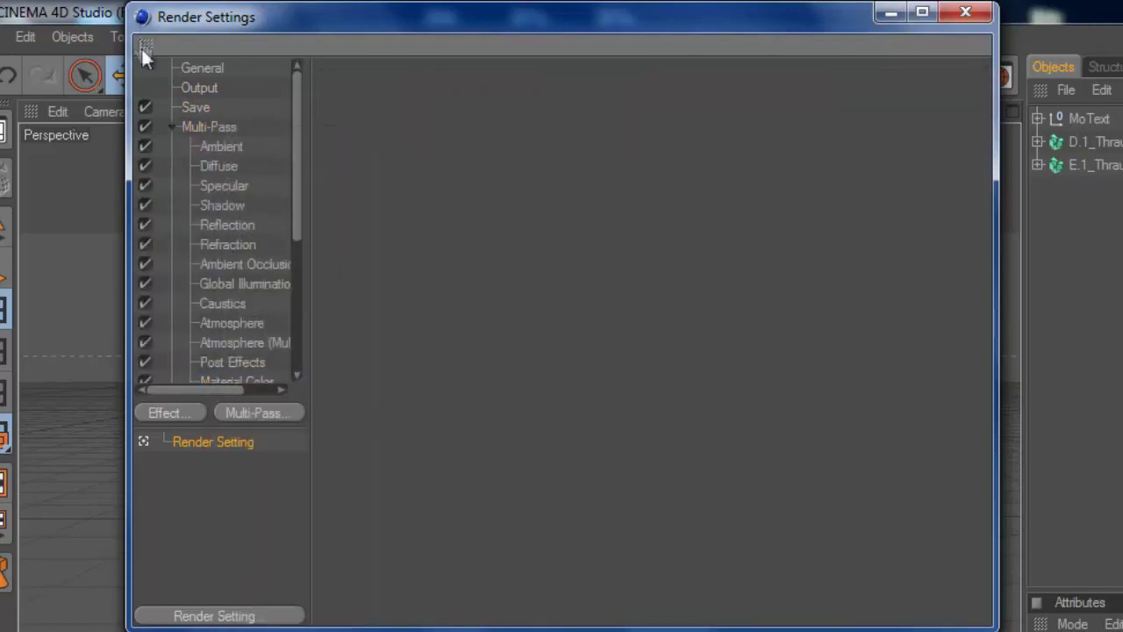
{"action": "left_click", "coordinate": [172, 128]}
- Set the render's Anti-Aliasing to Best
{"action": "left_click", "coordinate": [224, 147]}
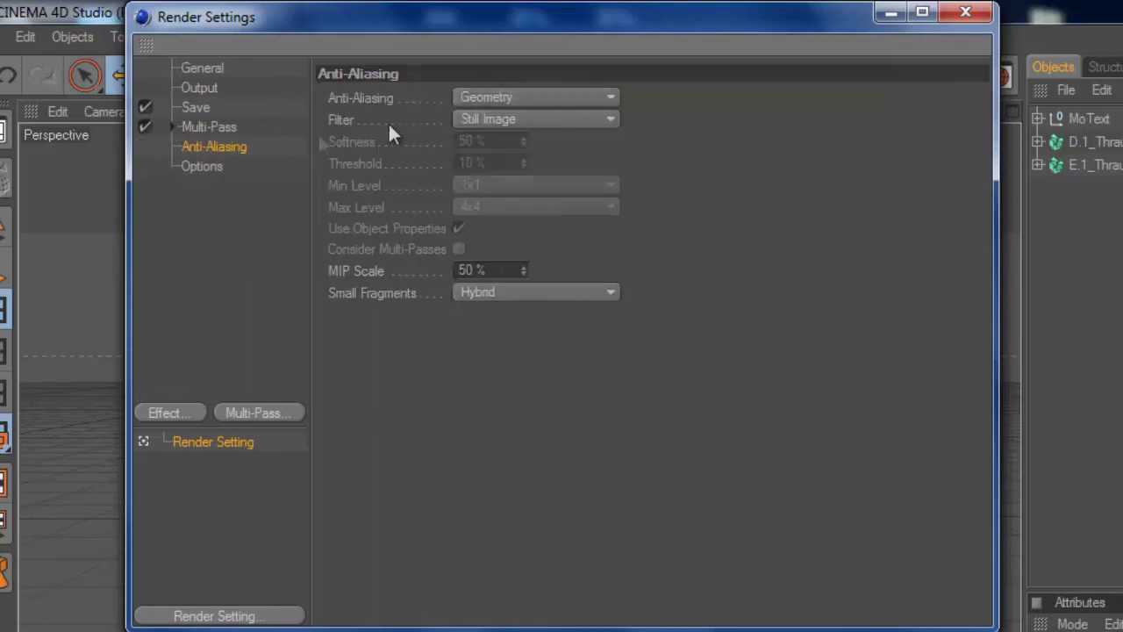
{"action": "left_click", "coordinate": [486, 93]}
{"action": "left_click", "coordinate": [514, 162]}
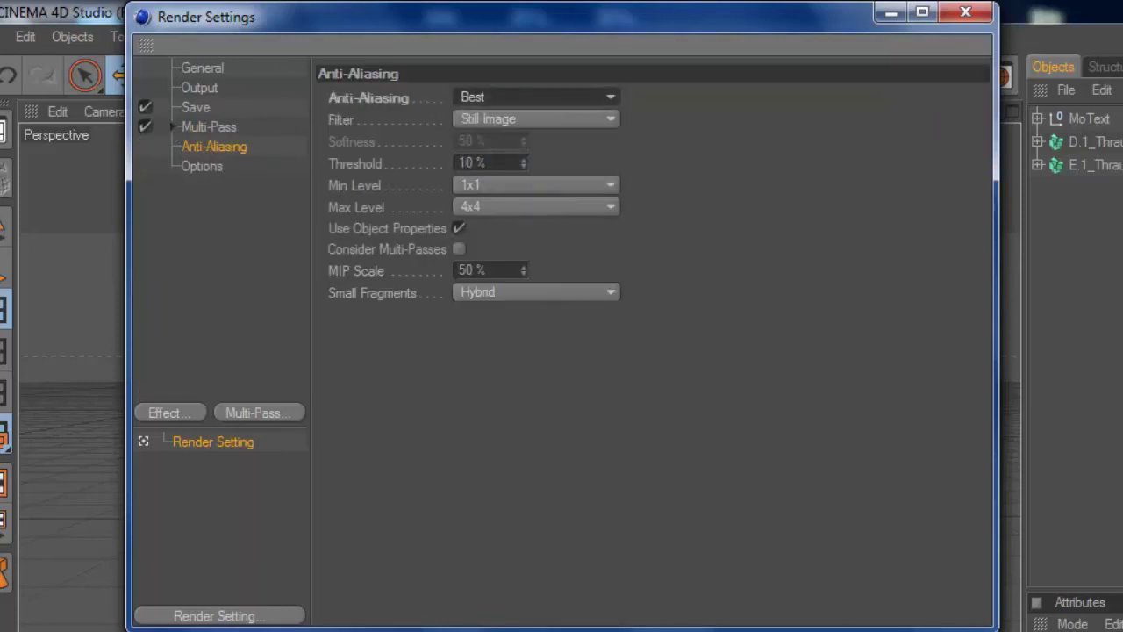
- Add the Ambient Occlusion effect to the render settings and set its Contrast to 10%
{"action": "left_click", "coordinate": [163, 412]}
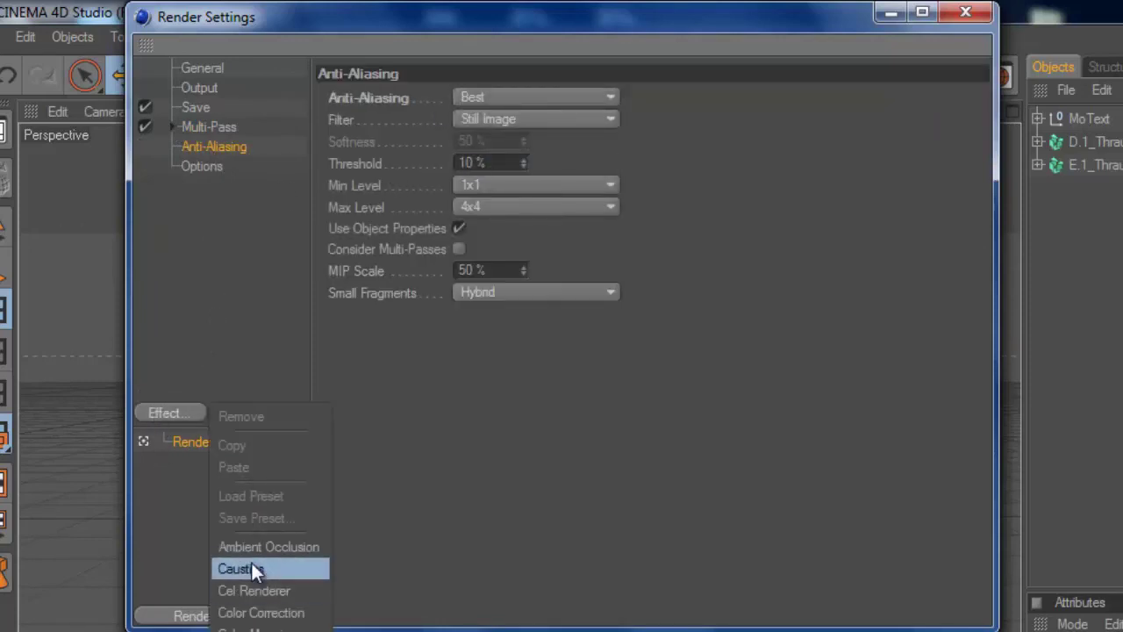
{"action": "left_click", "coordinate": [302, 547]}
{"action": "left_click", "coordinate": [515, 309]}
{"action": "type", "text": "10"}
{"action": "key", "text": "Return"}
- Add the Global Illumination effect, close the render settings and render the perspective view
{"action": "left_click", "coordinate": [172, 413]}
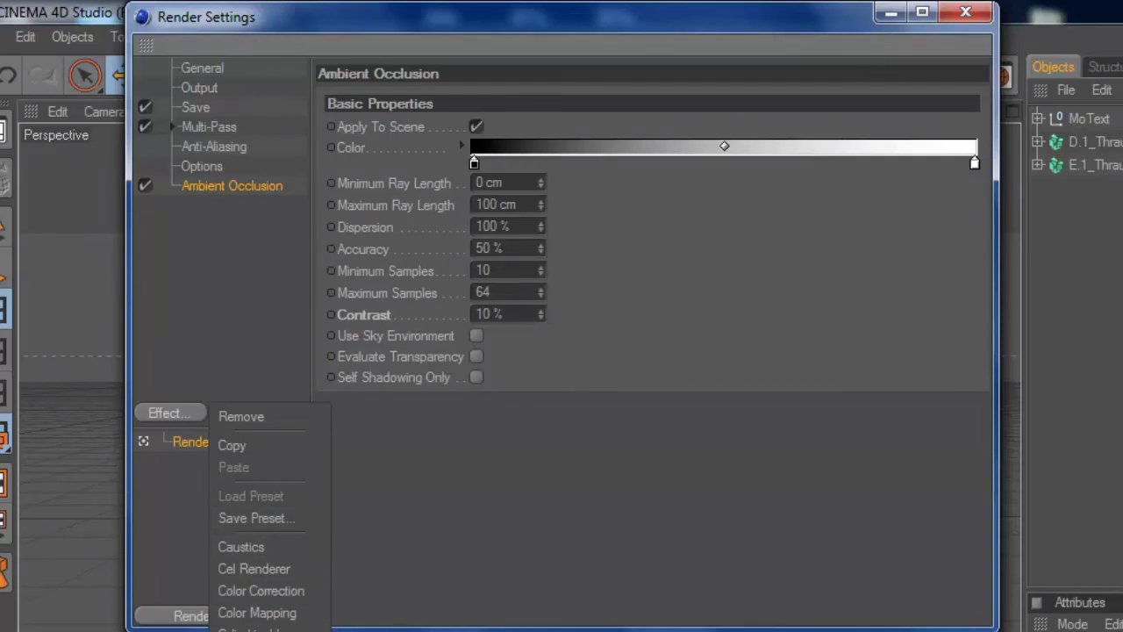
{"action": "left_click", "coordinate": [272, 630]}
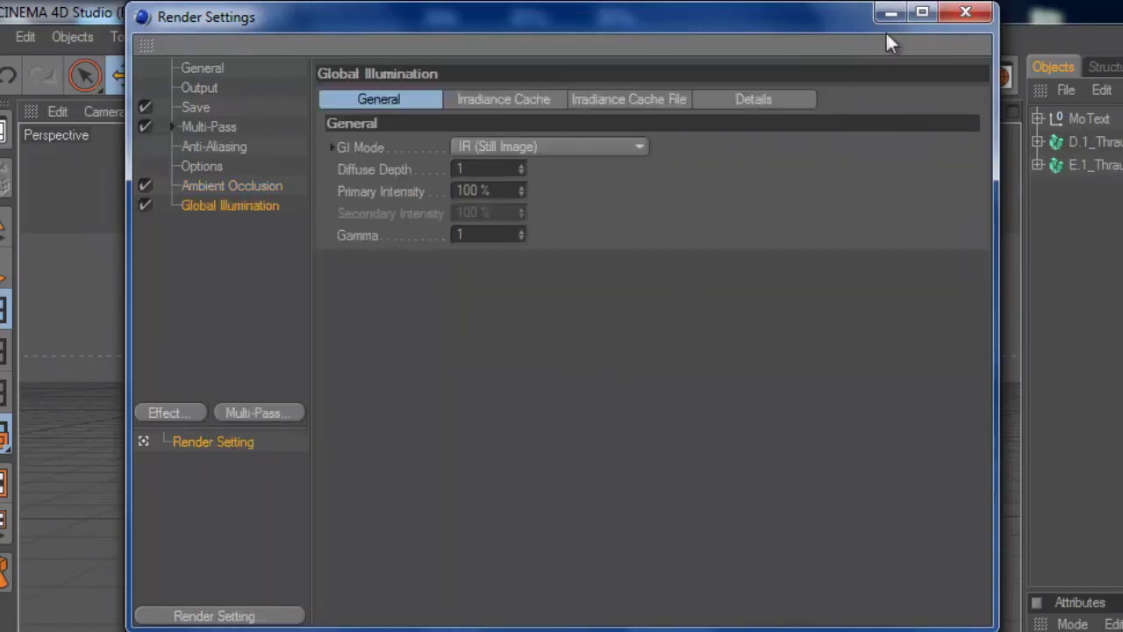
{"action": "left_click", "coordinate": [965, 12]}
{"action": "left_click", "coordinate": [483, 76]}
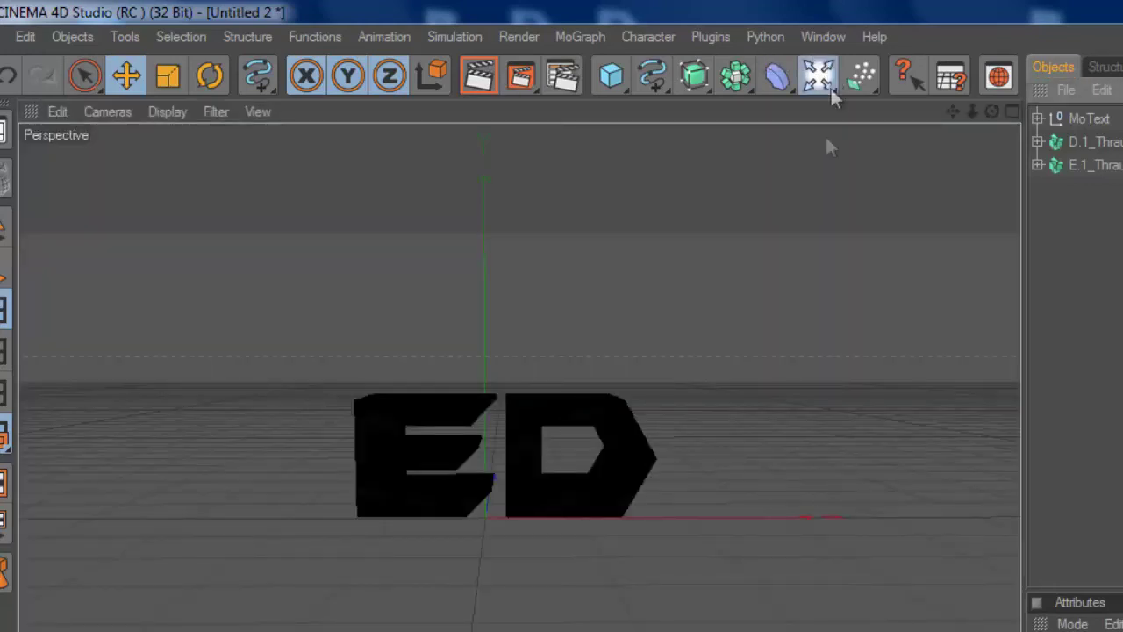
- Add a light to the scene and move it slightly in front of the E and D letters in the Top view
{"action": "left_click", "coordinate": [817, 77]}
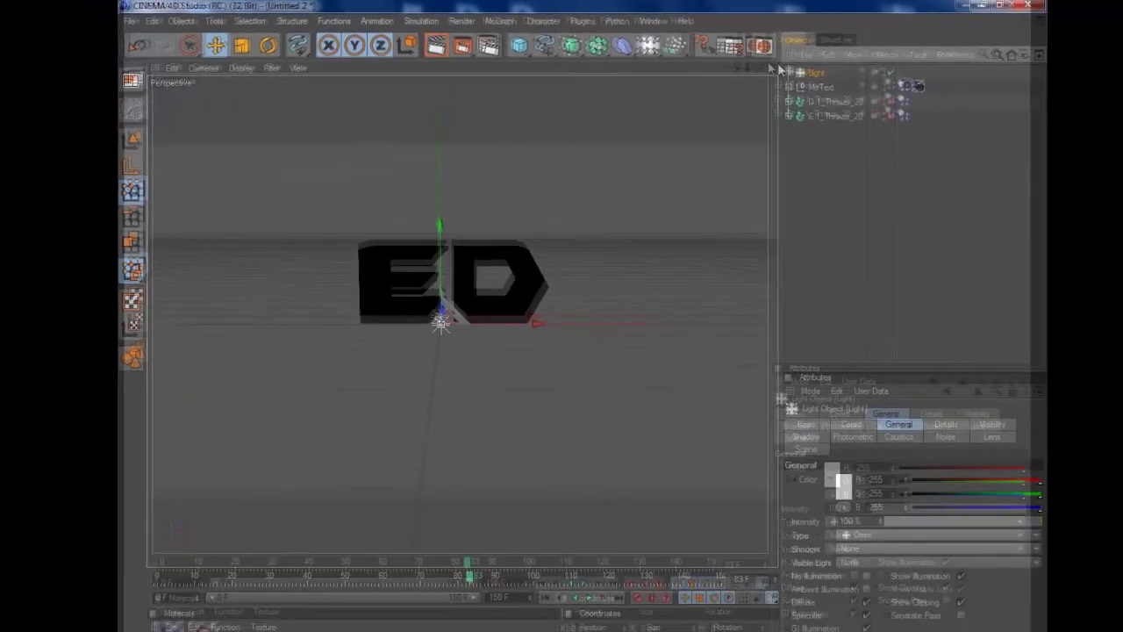
{"action": "left_click", "coordinate": [1013, 111]}
{"action": "middle_click", "coordinate": [523, 125]}
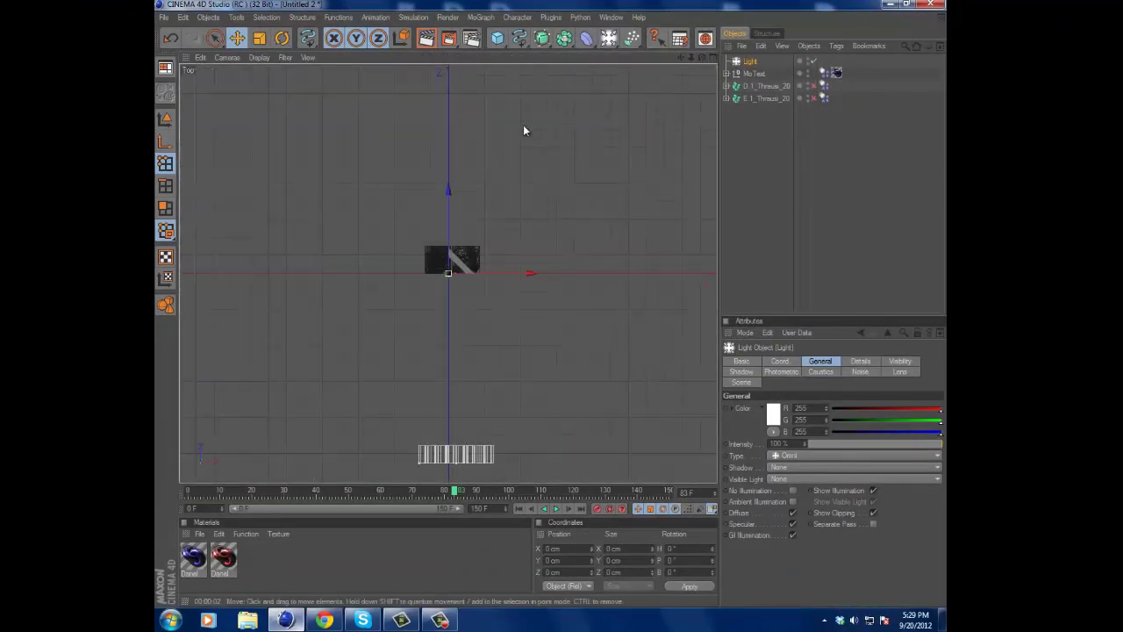
{"action": "left_click_drag", "start_coordinate": [548, 278], "coordinate": [550, 301]}
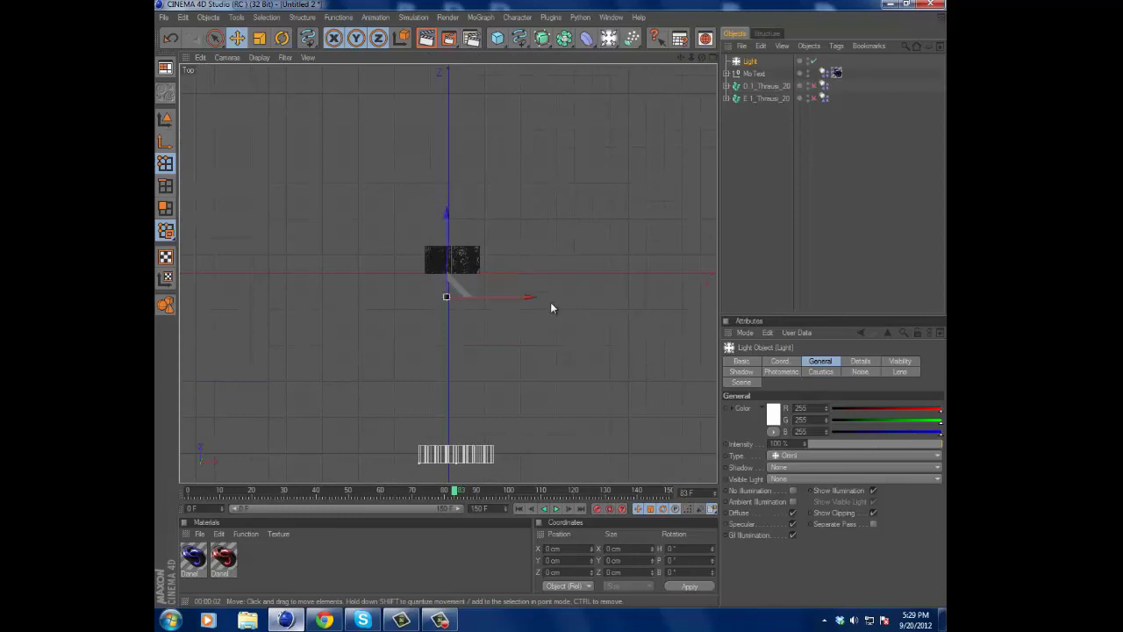
- Return to the perspective view and render it to check the new light on the letters
{"action": "left_click", "coordinate": [711, 57]}
{"action": "left_click", "coordinate": [440, 58]}
{"action": "left_click", "coordinate": [427, 38]}
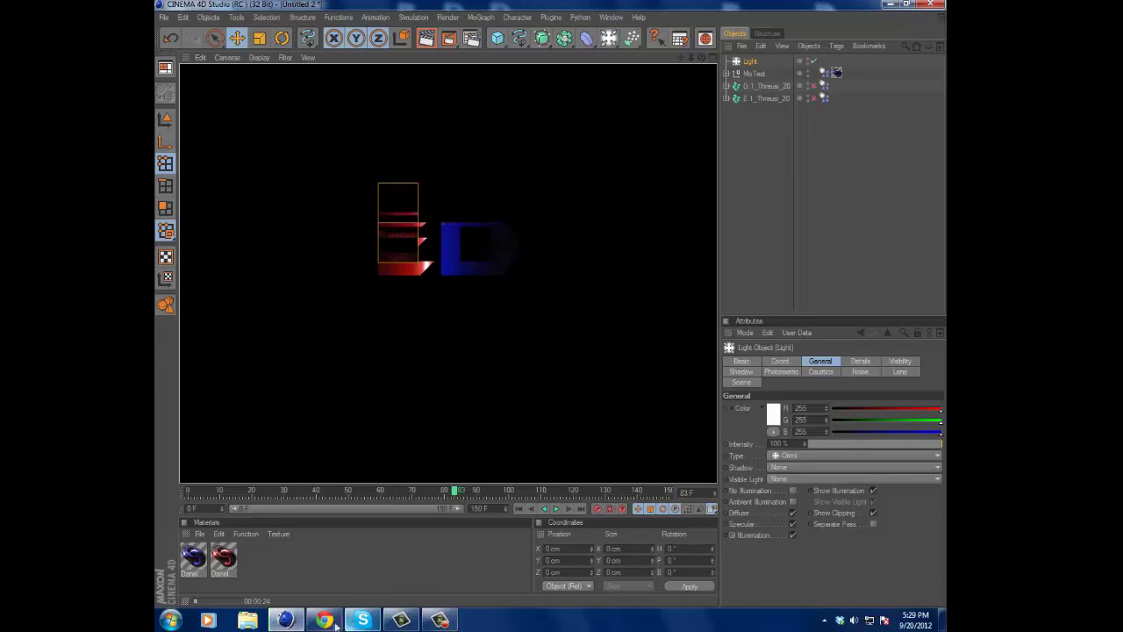
- Minimize Cinema 4D, play tutorial.avi from the desktop, pause it and close the media player
{"action": "left_click", "coordinate": [286, 620]}
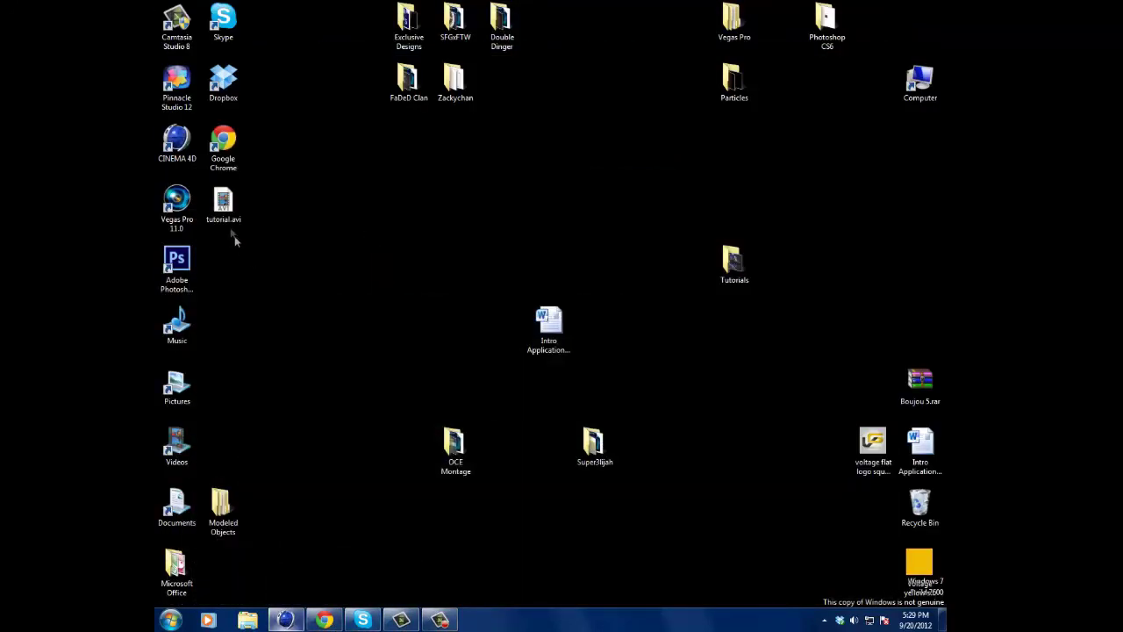
{"action": "double_click", "coordinate": [223, 204]}
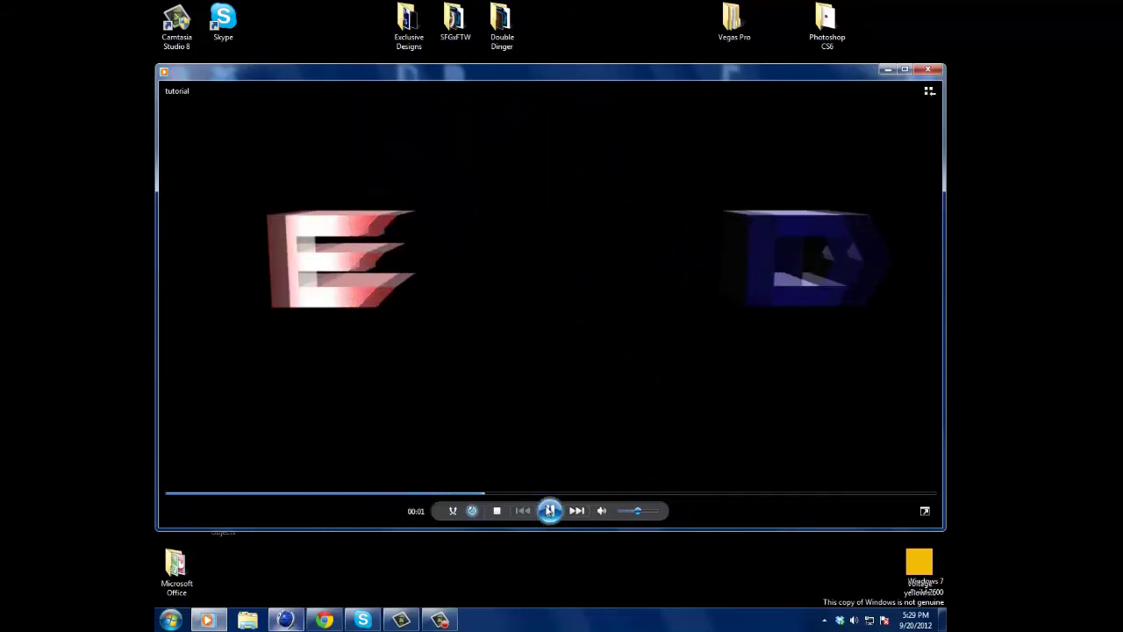
{"action": "left_click", "coordinate": [547, 512]}
{"action": "left_click", "coordinate": [930, 70]}
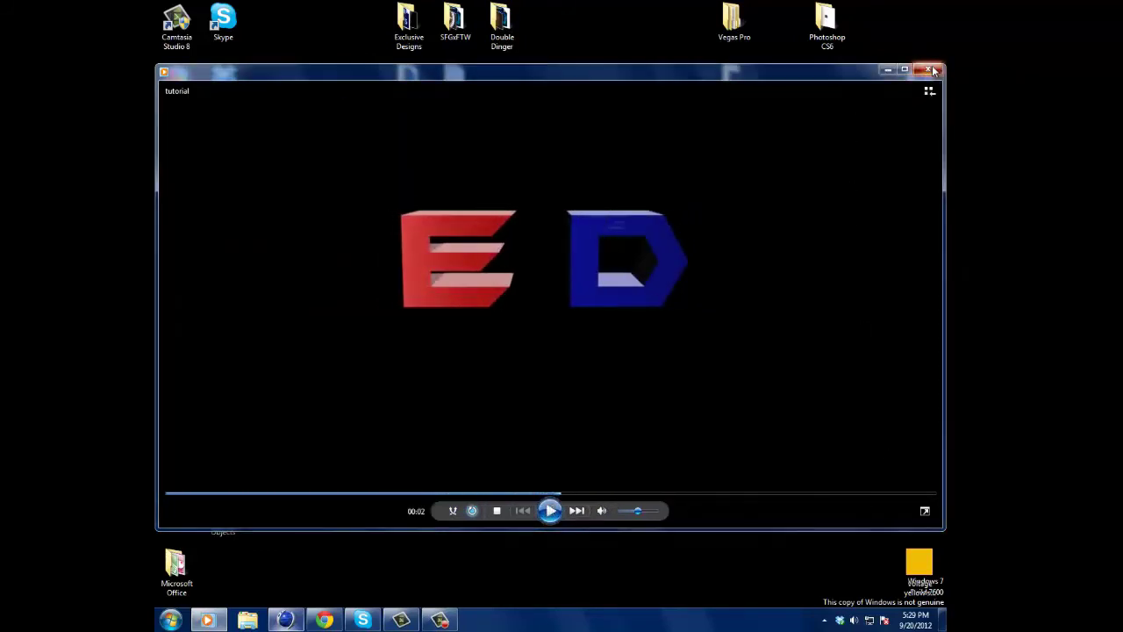
- Open the Intro Application document from the desktop in Word and examine its form fields, requirements and submission instructions
{"action": "double_click", "coordinate": [541, 315]}
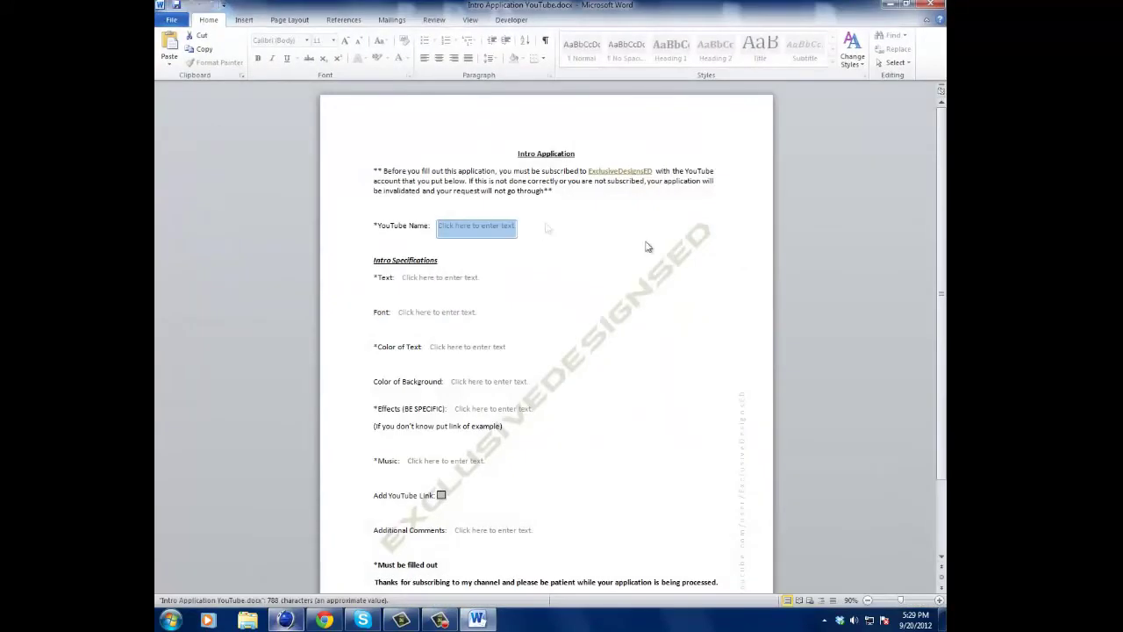
{"action": "key", "text": "Tab"}
{"action": "scroll", "coordinate": [822, 263], "scroll_direction": "down", "scroll_amount": 1}
{"action": "key", "text": "Tab"}
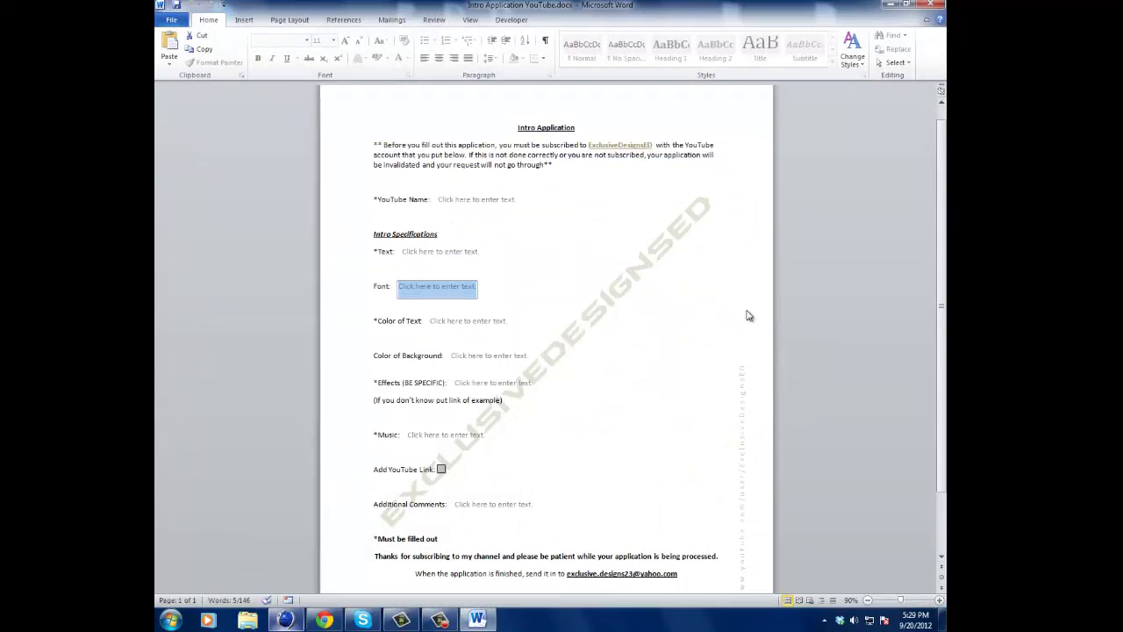
{"action": "scroll", "coordinate": [744, 322], "scroll_direction": "down", "scroll_amount": 1}
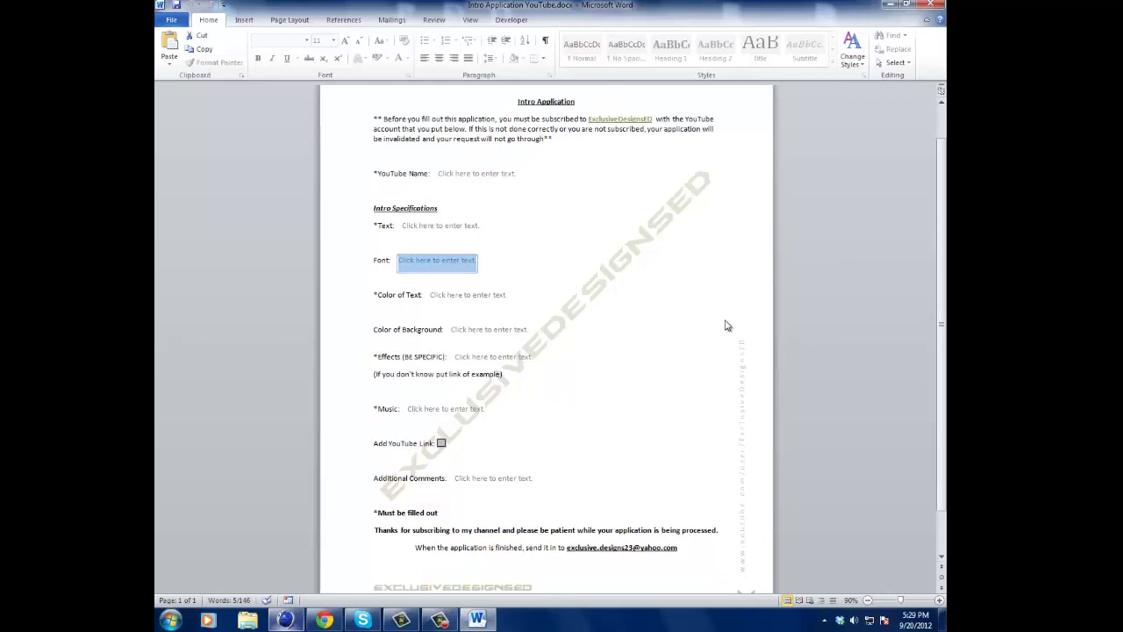
{"action": "scroll", "coordinate": [773, 302], "scroll_direction": "down", "scroll_amount": 1}
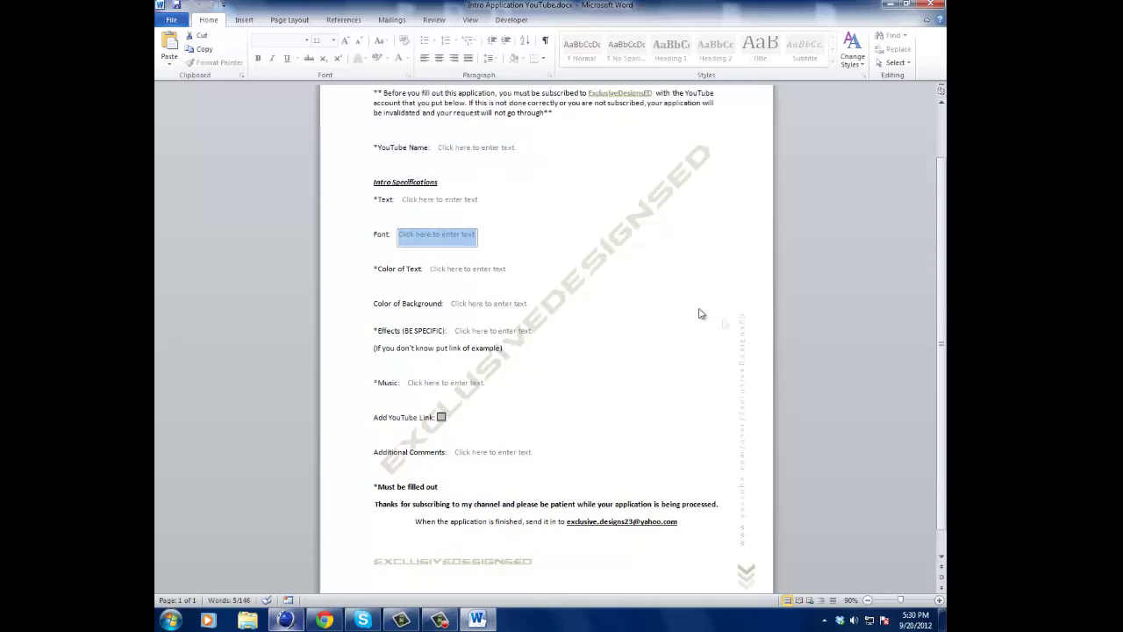
{"action": "scroll", "coordinate": [783, 338], "scroll_direction": "up", "scroll_amount": 3}
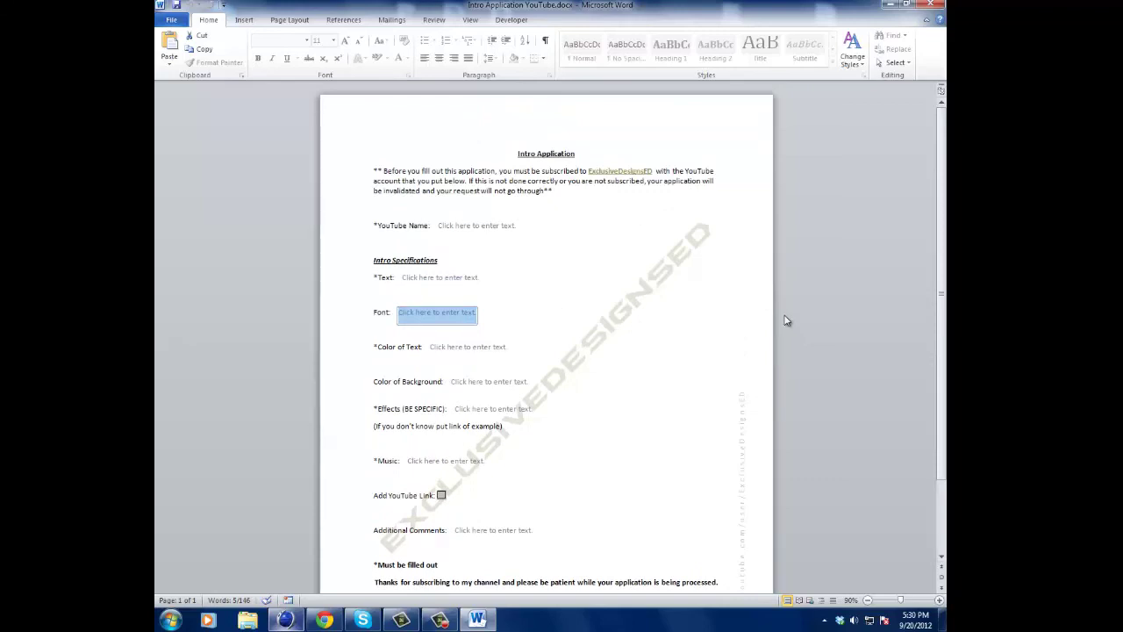
{"action": "left_click_drag", "start_coordinate": [944, 215], "coordinate": [942, 281]}
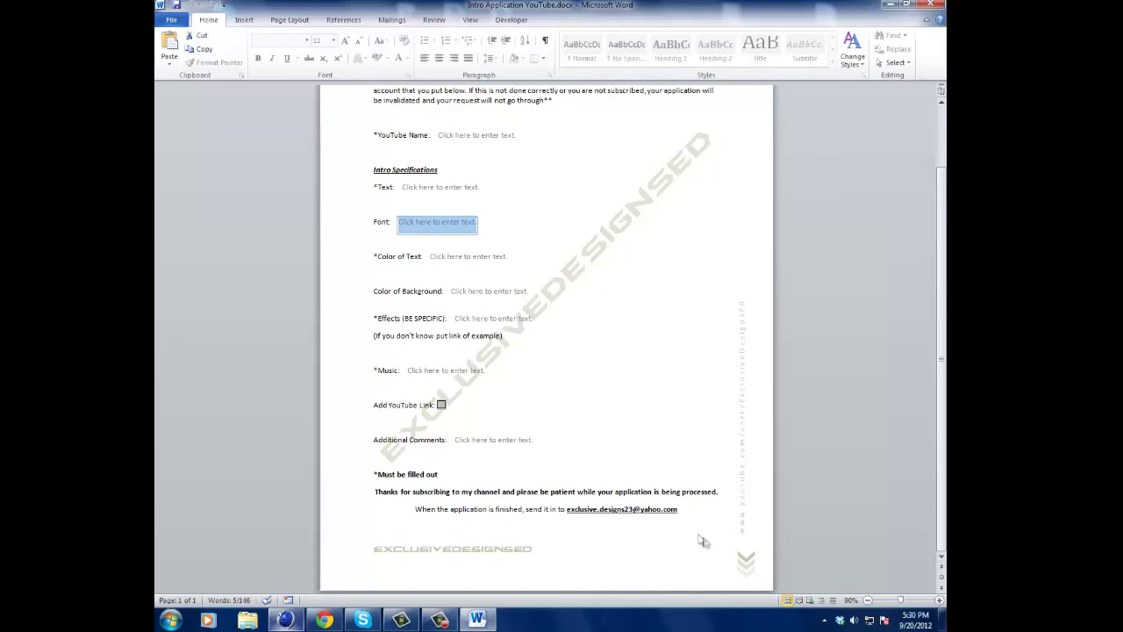
{"action": "mouse_move", "coordinate": [942, 416]}
{"action": "left_mouse_down"}
{"action": "mouse_move", "coordinate": [944, 347]}
{"action": "mouse_move", "coordinate": [946, 428]}
{"action": "left_mouse_up"}
{"action": "scroll", "coordinate": [739, 346], "scroll_direction": "up", "scroll_amount": 2}
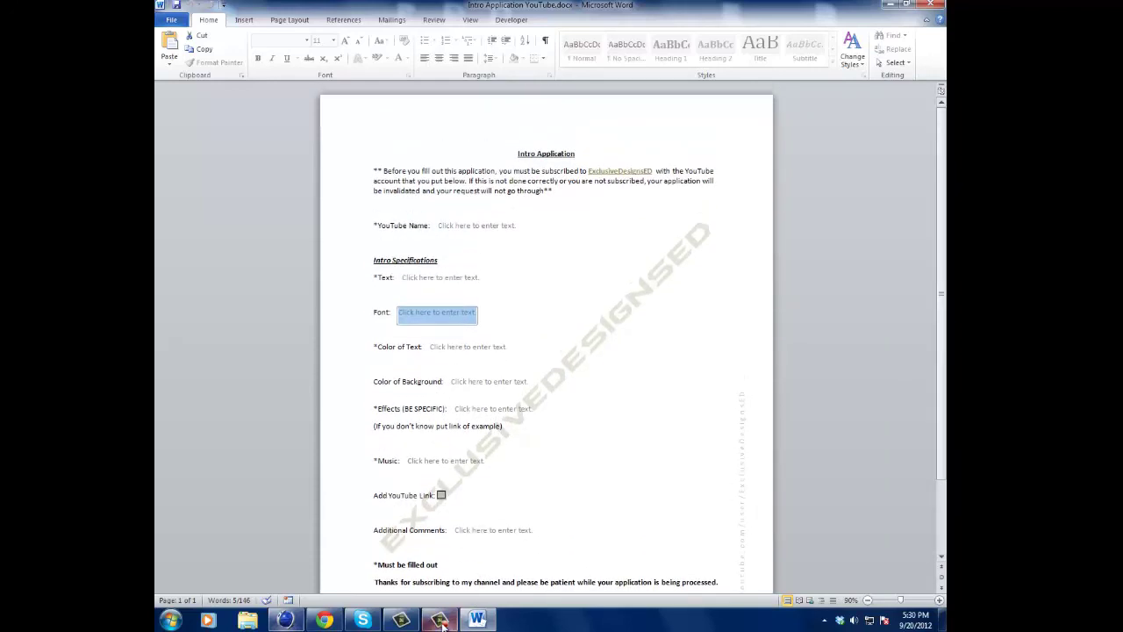